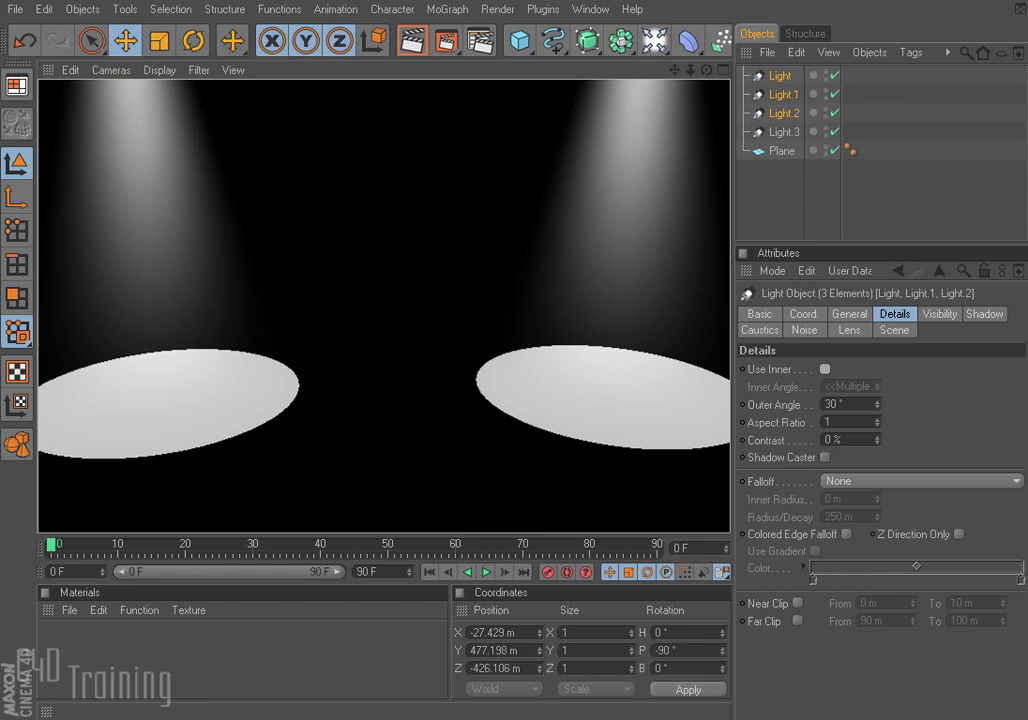
# Enable Use Inner for Light and Light.1 together in their detail settings
pyautogui.click(852, 316)
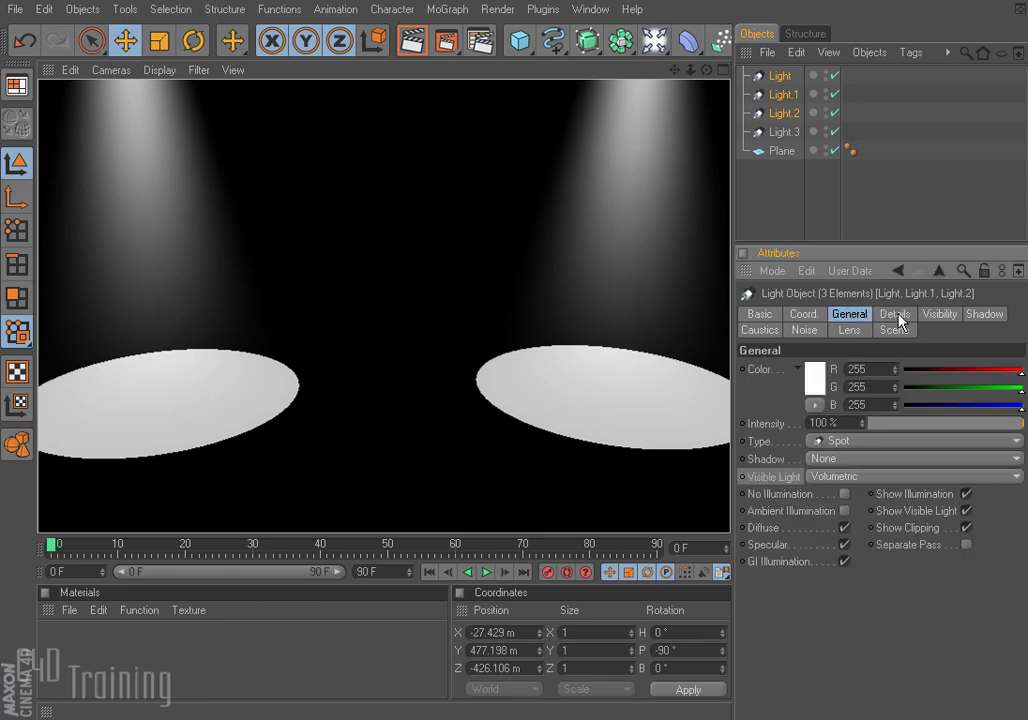
pyautogui.click(896, 316)
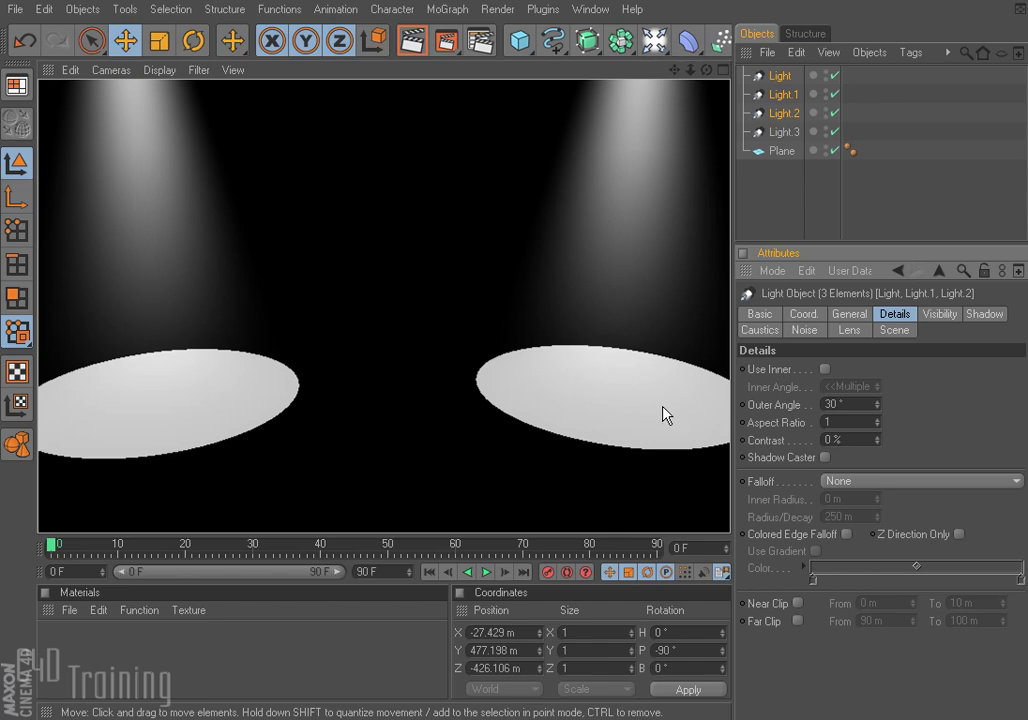
pyautogui.click(779, 76)
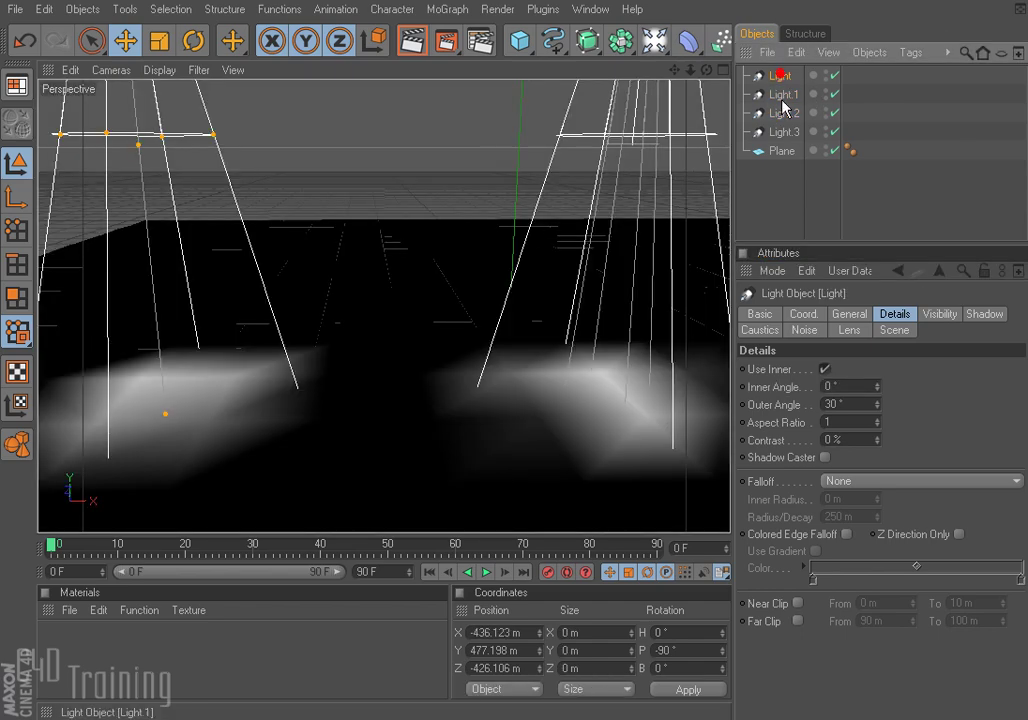
pyautogui.click(784, 94)
pyautogui.keyDown('ctrl'); pyautogui.click(779, 76); pyautogui.keyUp('ctrl')
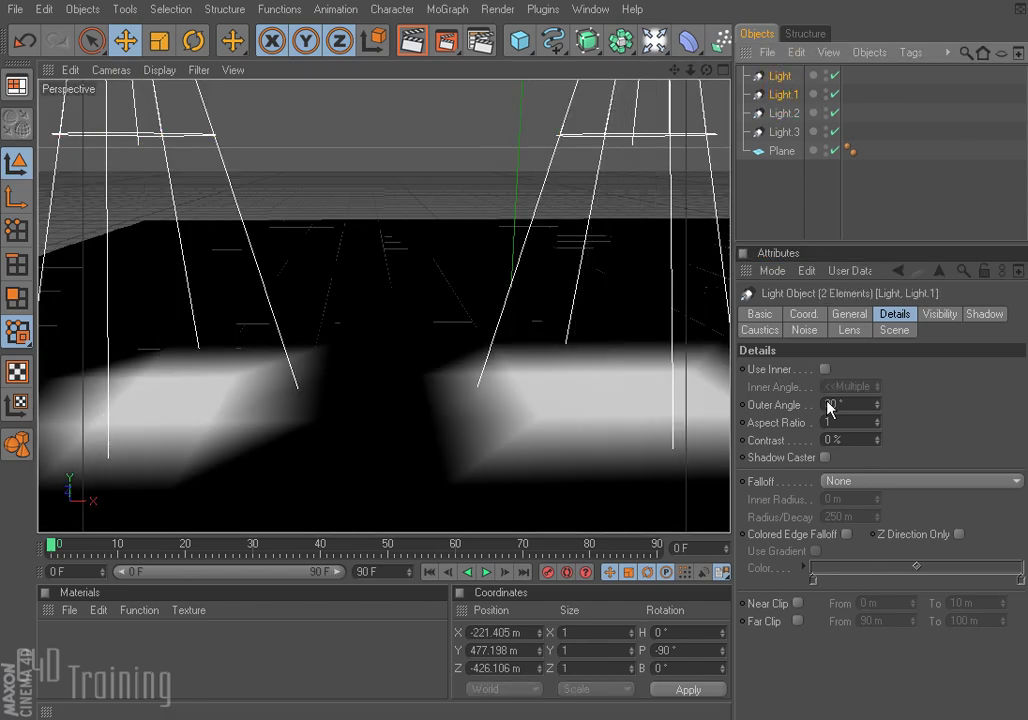
pyautogui.click(825, 370)
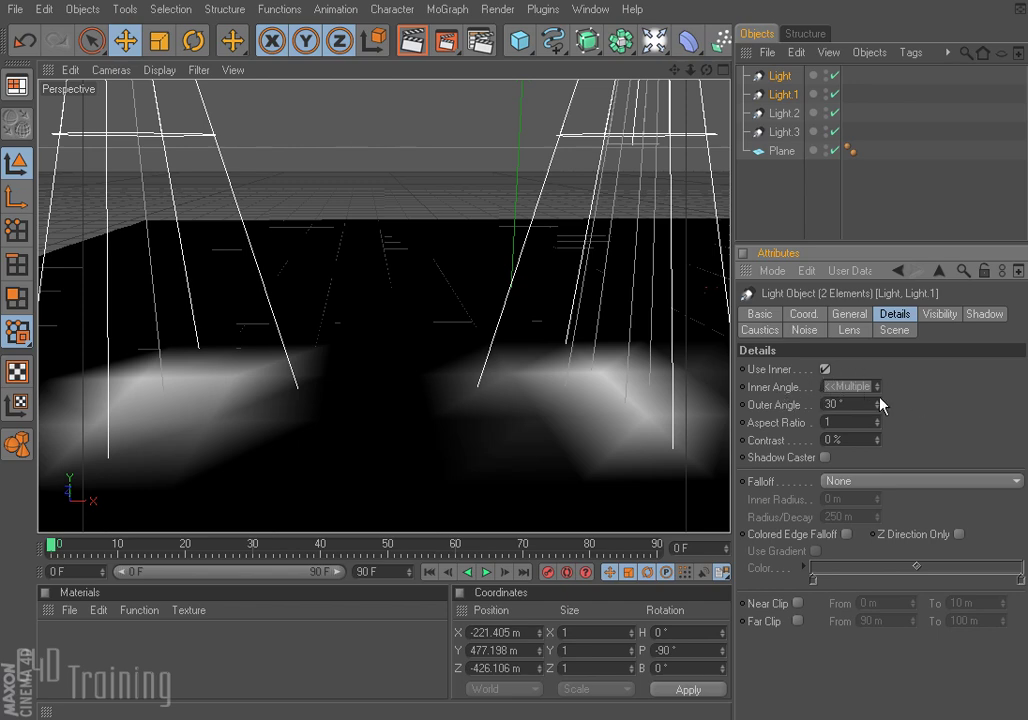
# Compare the inner and outer angles of Light.1 and Light individually and render the view
pyautogui.click(781, 94)
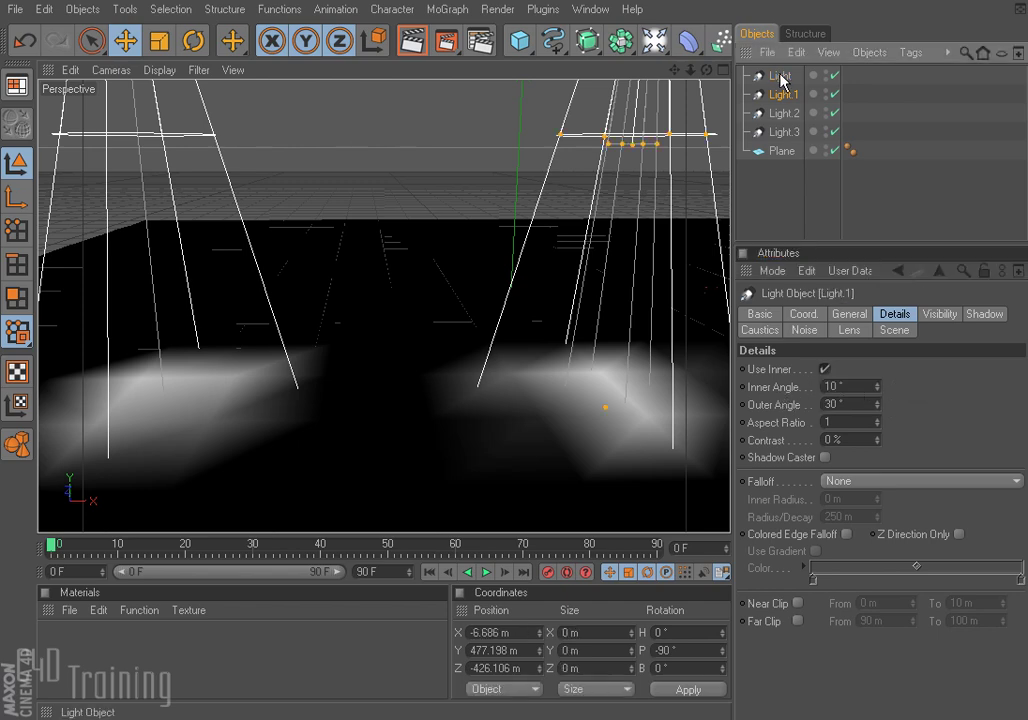
pyautogui.click(780, 75)
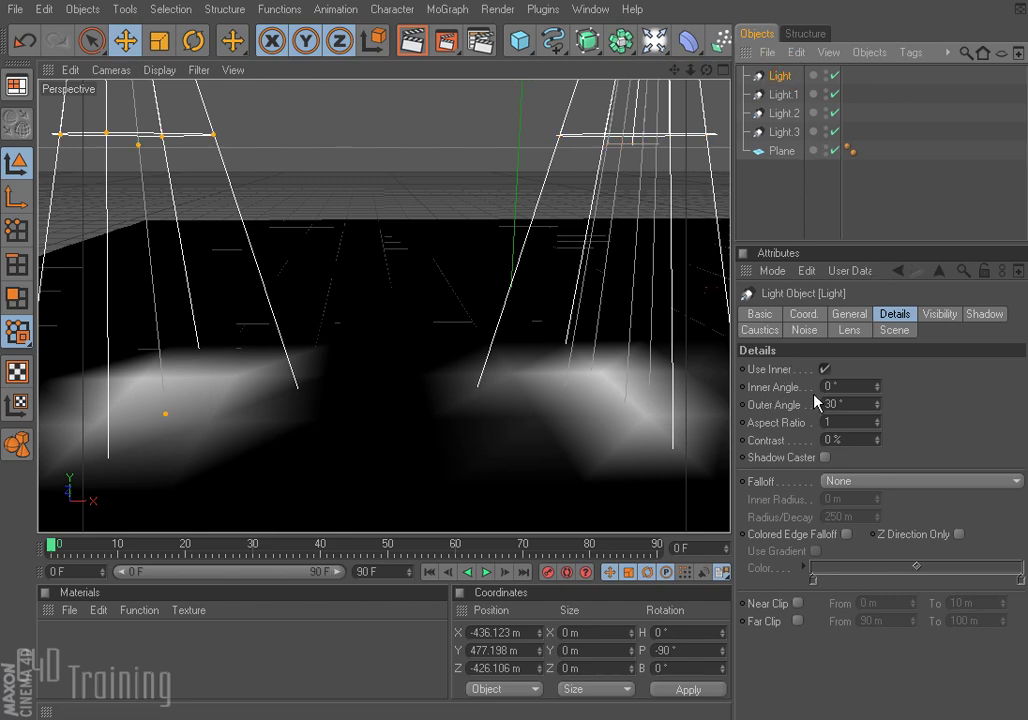
pyautogui.click(818, 387)
pyautogui.click(786, 94)
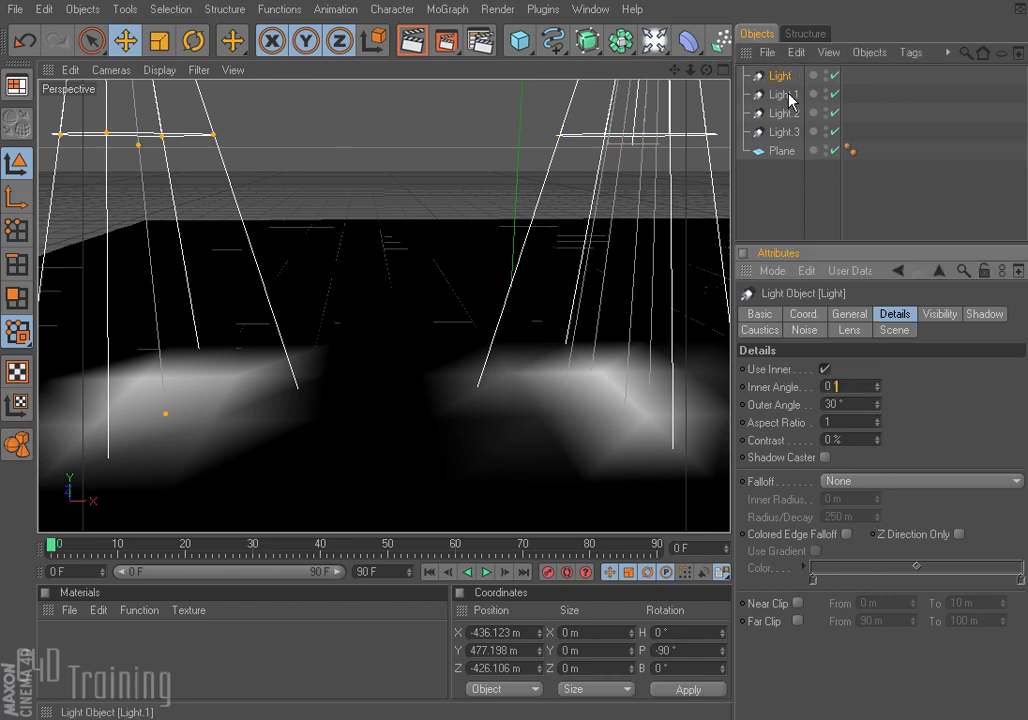
pyautogui.click(858, 386)
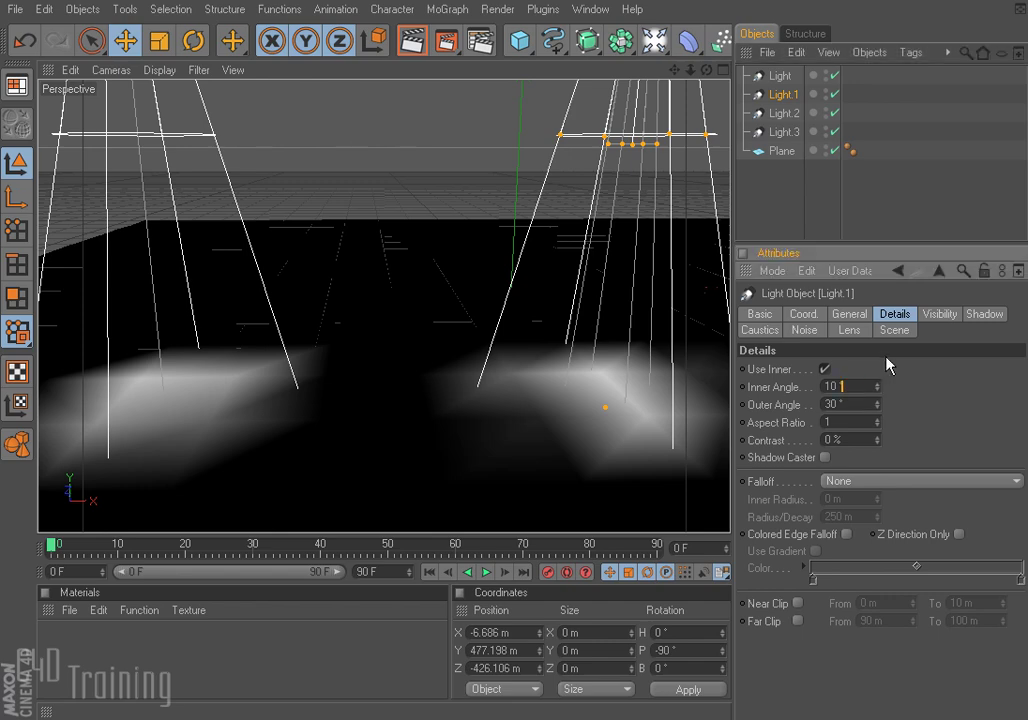
pyautogui.click(772, 406)
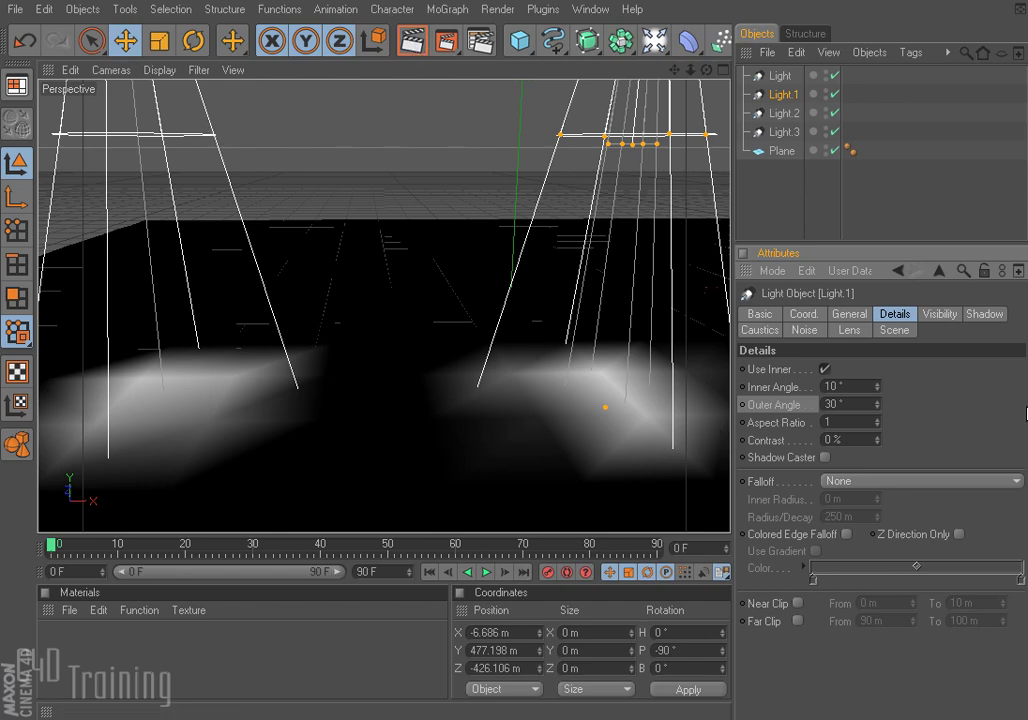
pyautogui.click(413, 40)
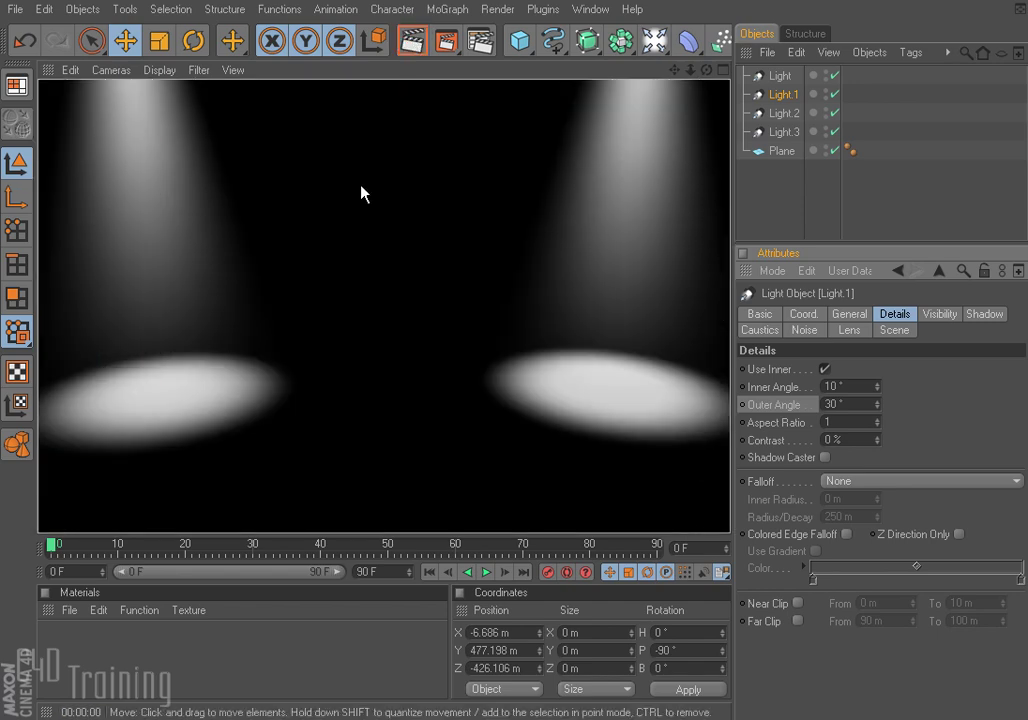
# Turn off Use Inner for Light.1 and render the view to compare the edges of both light pools
pyautogui.click(825, 369)
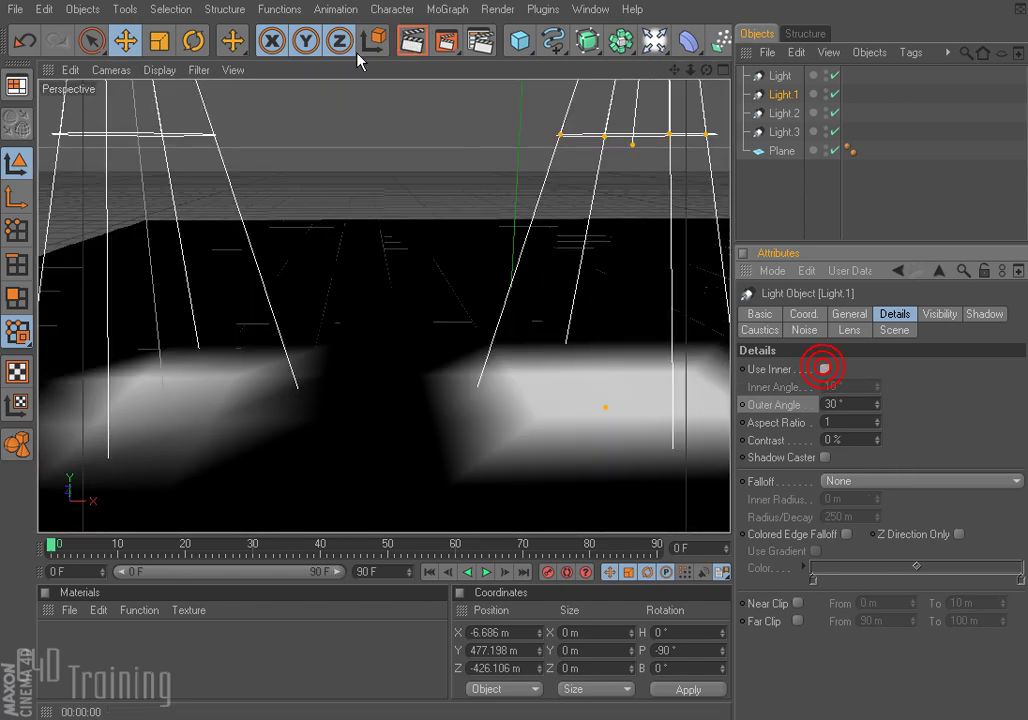
pyautogui.click(422, 38)
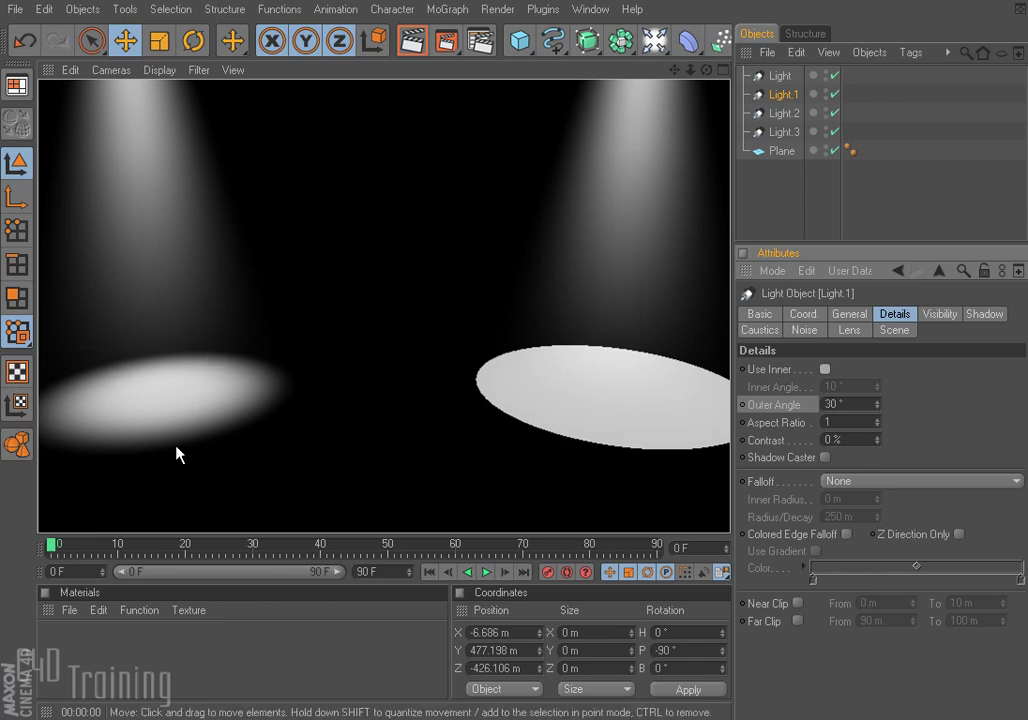
pyautogui.click(602, 421)
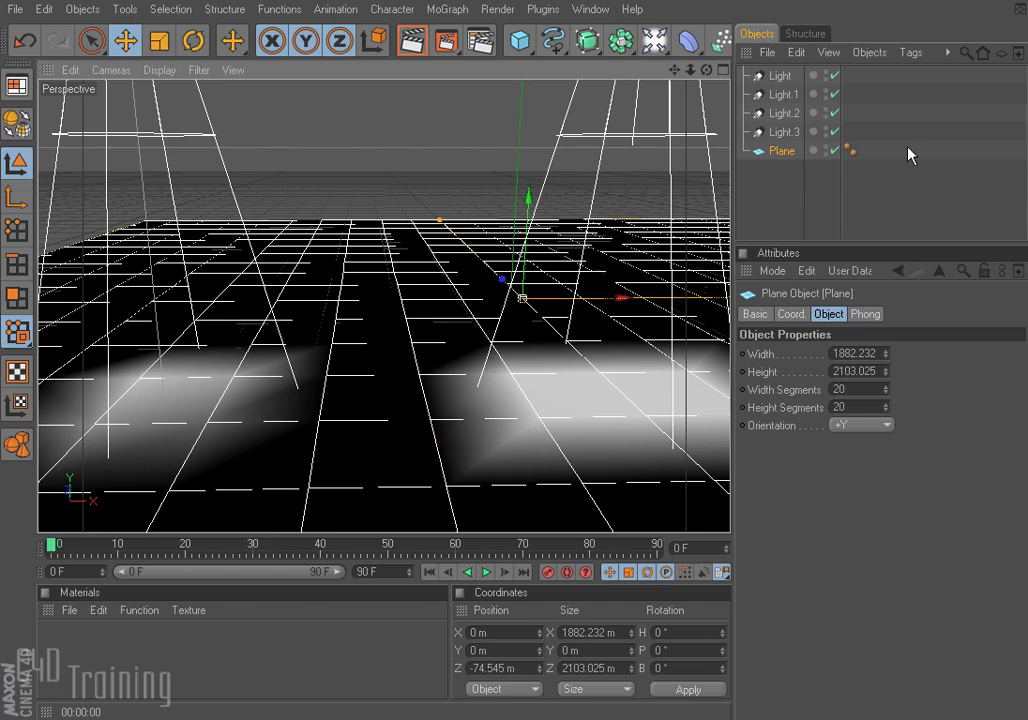
pyautogui.click(782, 95)
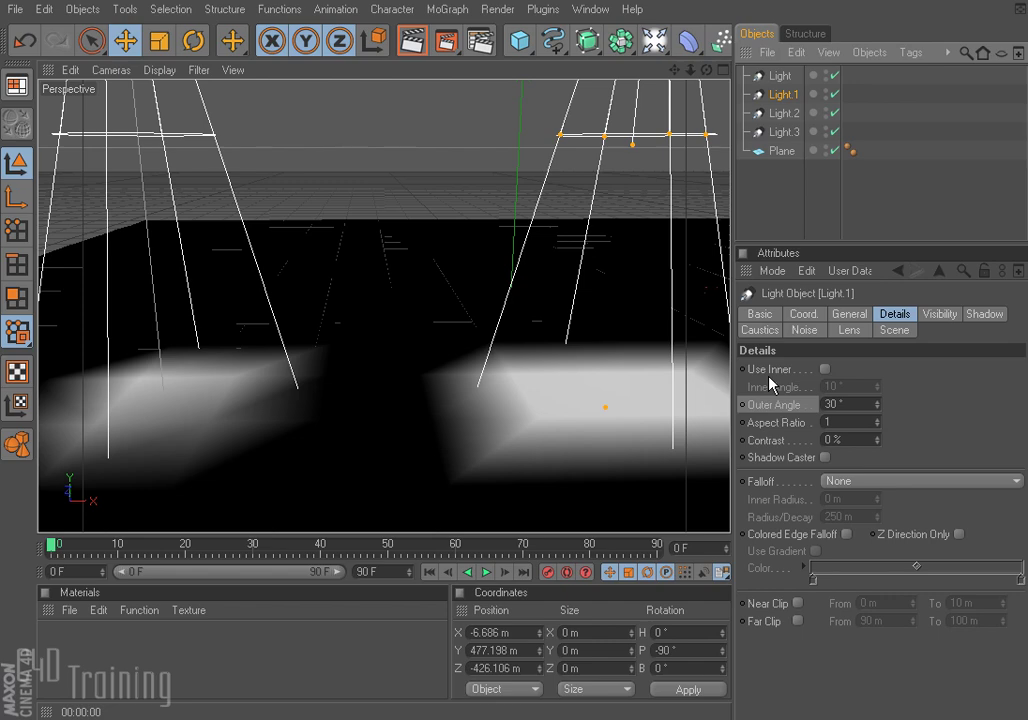
pyautogui.click(412, 40)
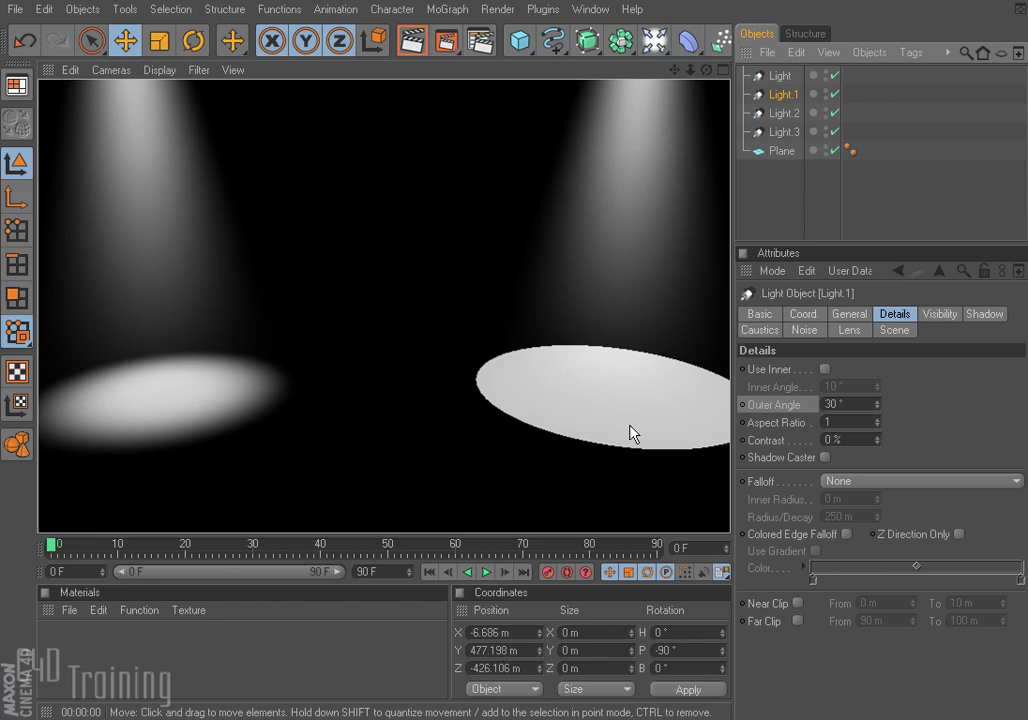
# Set the inner angle of Light to 10° and render the view
pyautogui.click(789, 77)
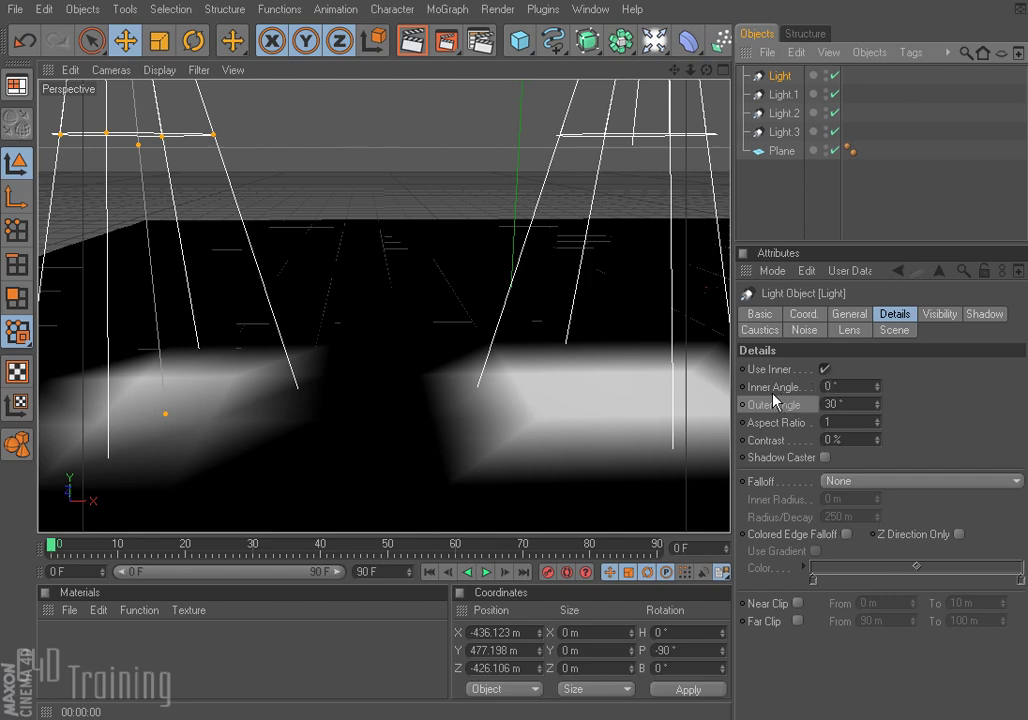
pyautogui.click(848, 386)
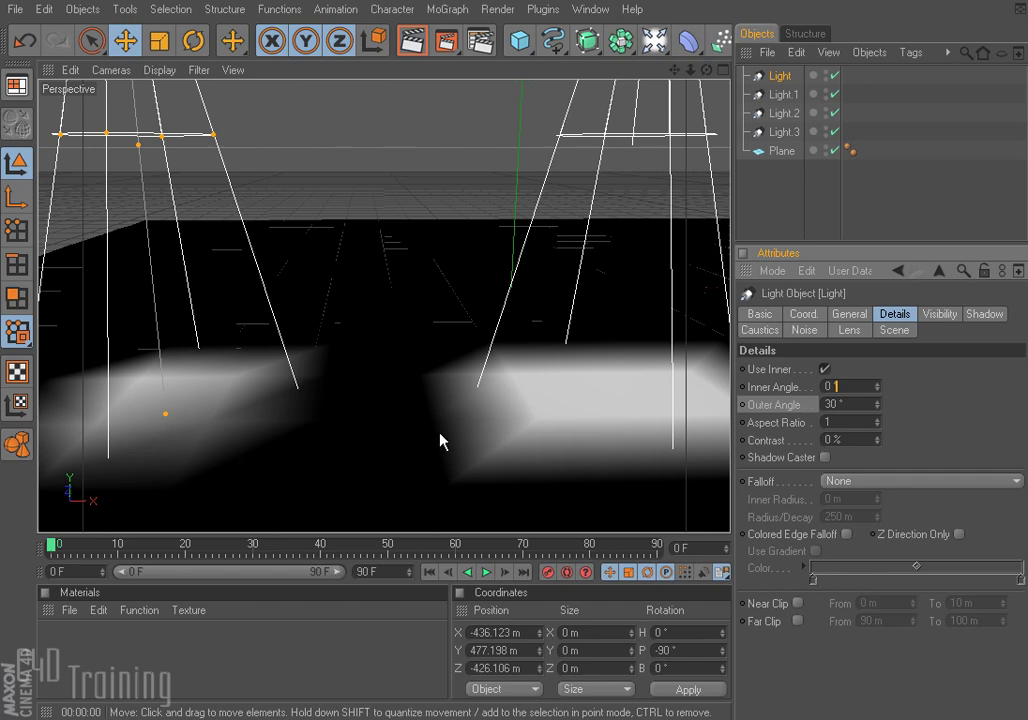
pyautogui.doubleClick(835, 386)
pyautogui.write('10')
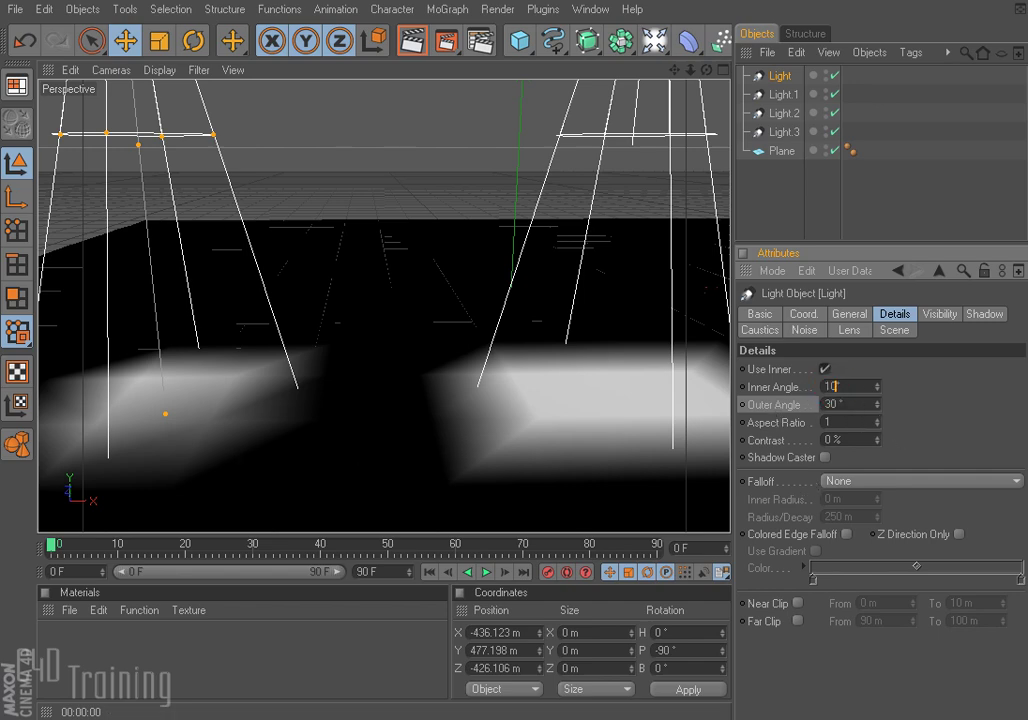
pyautogui.click(411, 41)
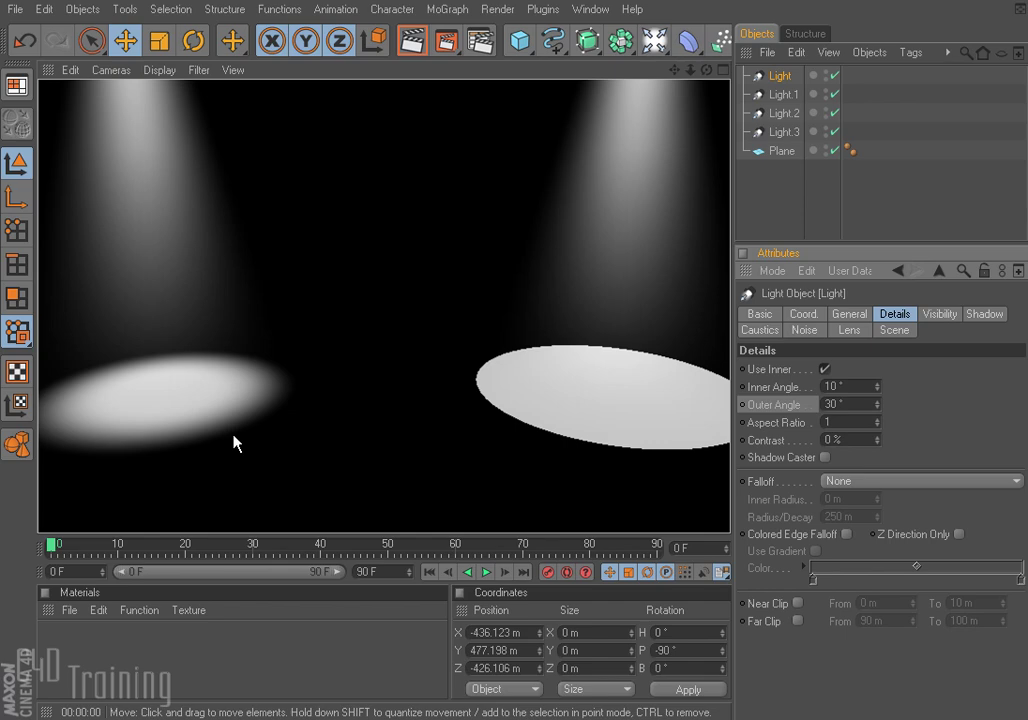
# Raise the inner angle of Light to 30° to match its outer angle and render the view
pyautogui.click(850, 404)
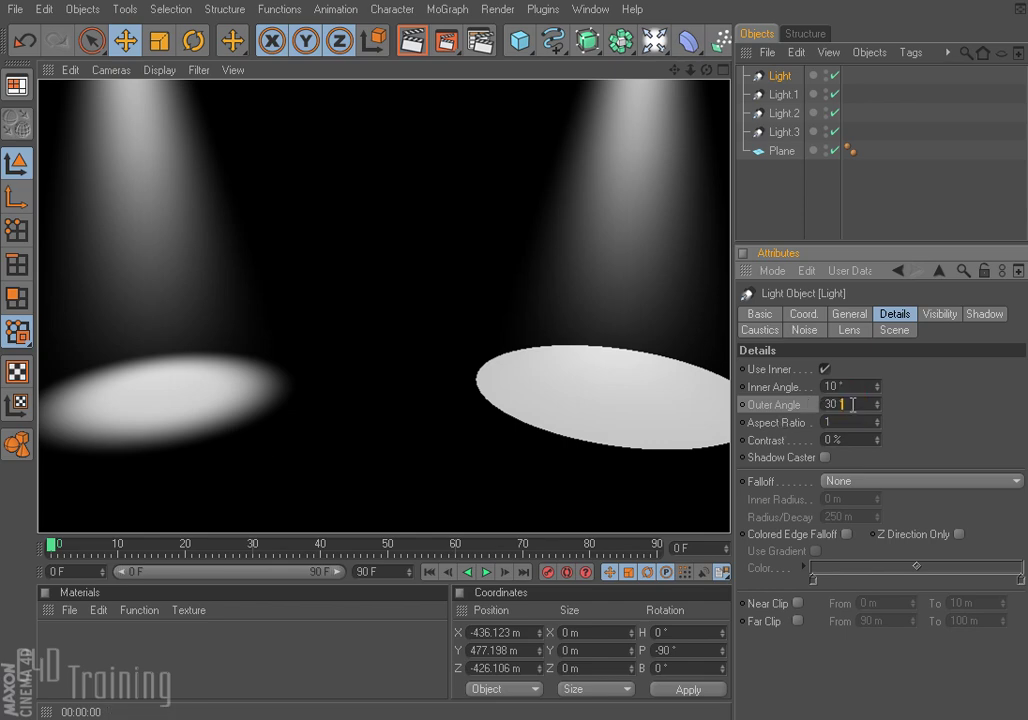
pyautogui.click(850, 385)
pyautogui.press('Return')
pyautogui.write('30')
pyautogui.press('Return')
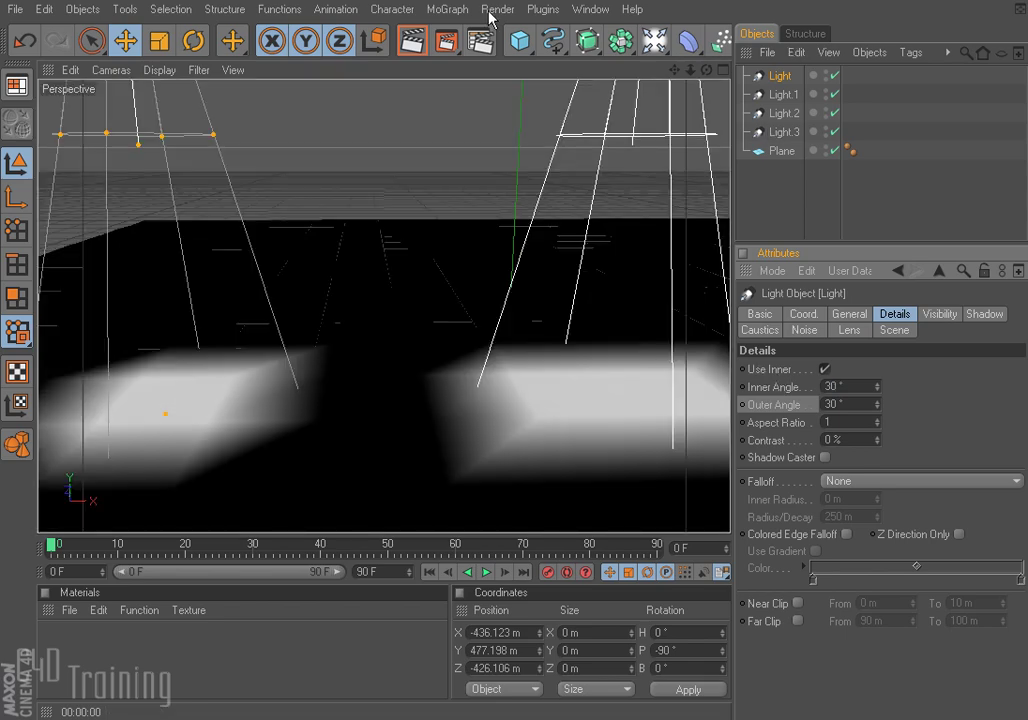
pyautogui.click(413, 42)
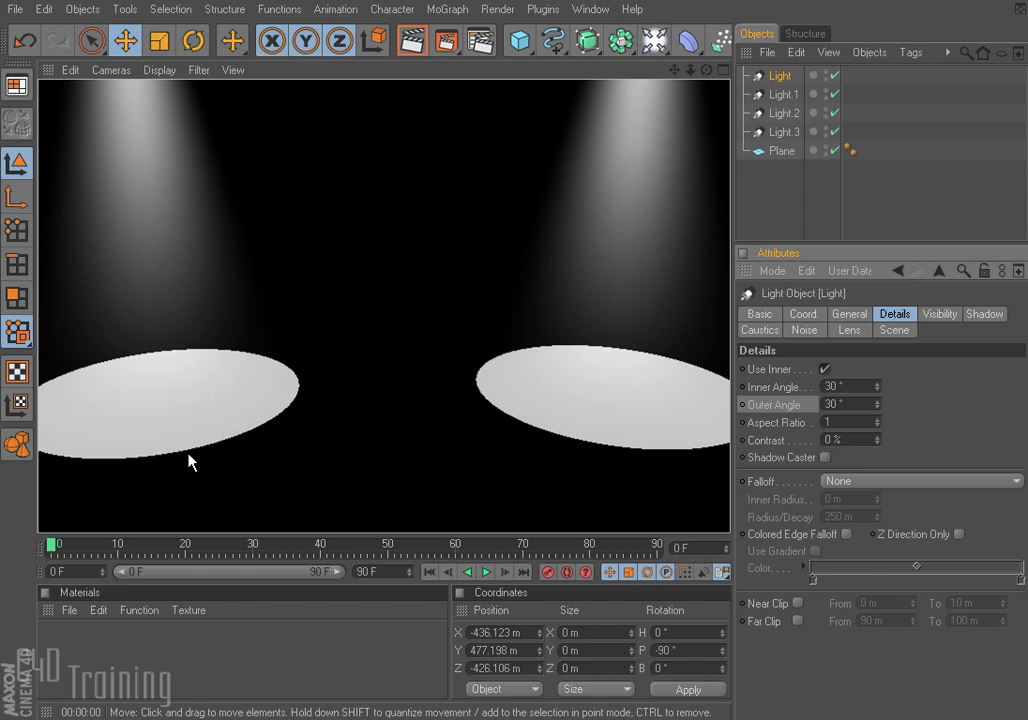
# Set the outer angle of Light to 60° and its inner angle to 29°, and render its light pool from above
pyautogui.click(772, 77)
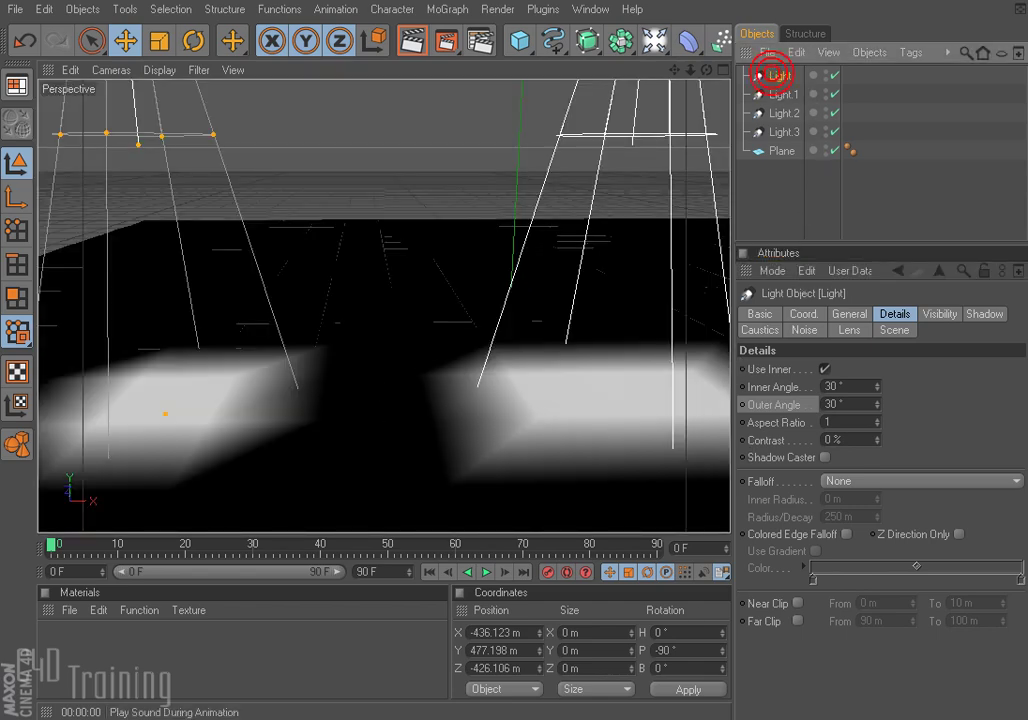
pyautogui.click(879, 387)
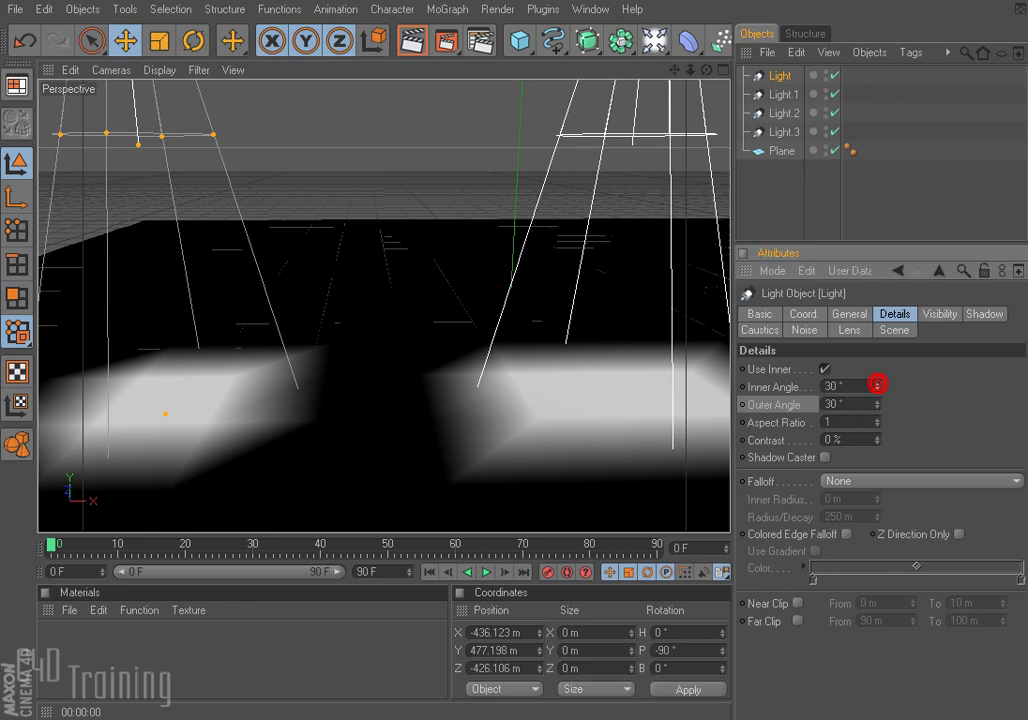
pyautogui.click(879, 387)
pyautogui.moveTo(881, 400); pyautogui.dragTo(912, 392)
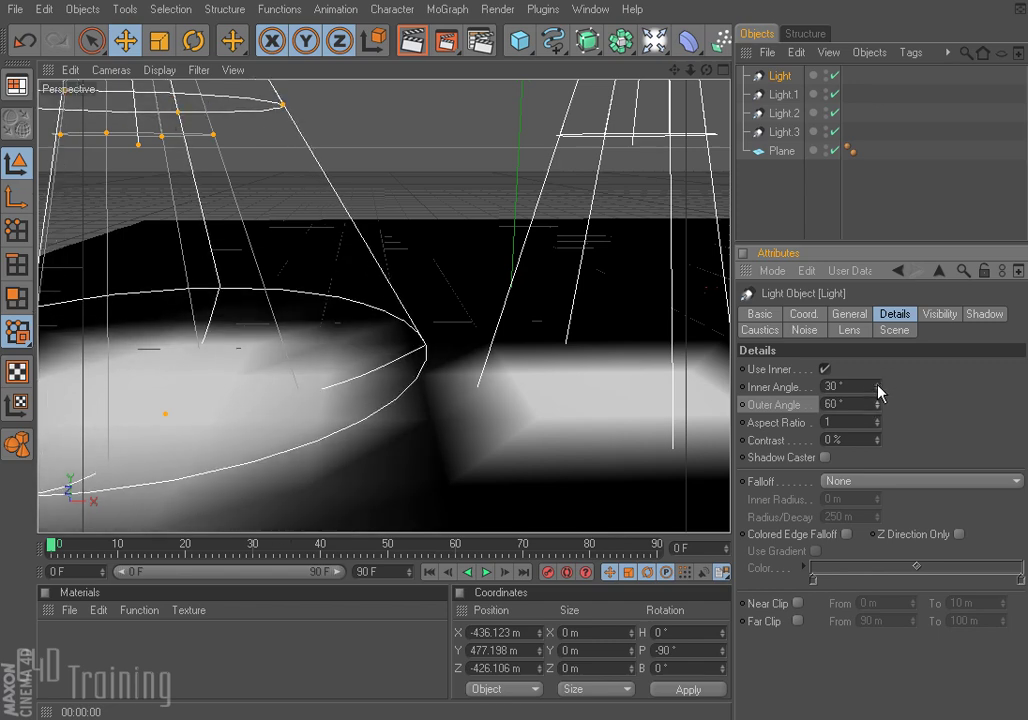
pyautogui.moveTo(877, 387); pyautogui.dragTo(880, 384)
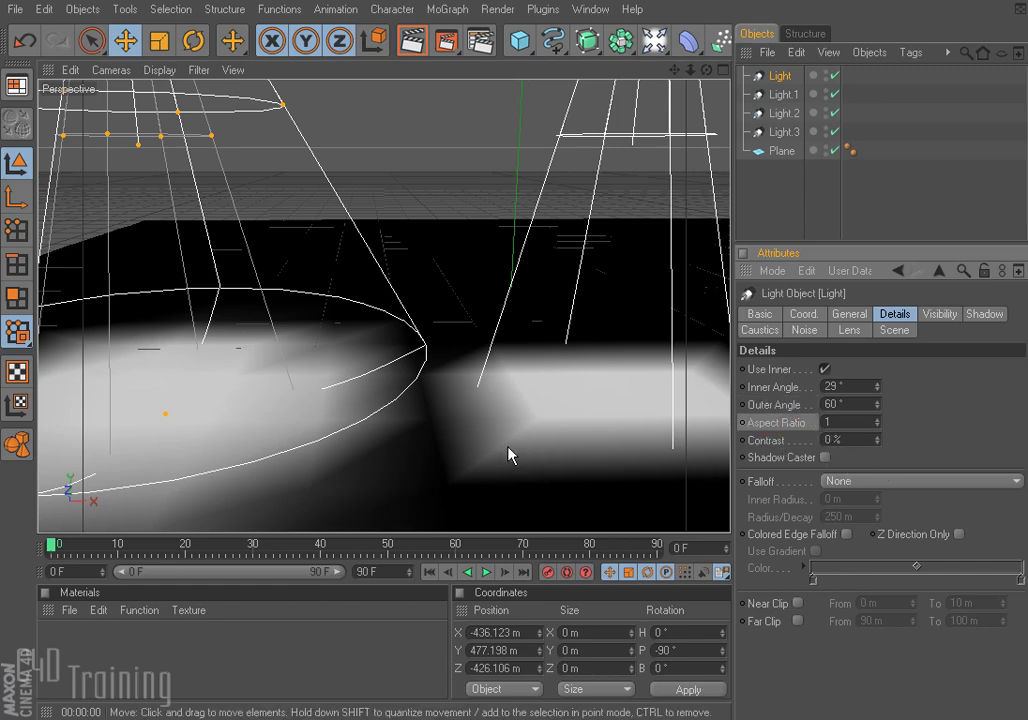
pyautogui.keyDown('alt'); pyautogui.moveTo(266, 402); pyautogui.dragTo(420, 392); pyautogui.keyUp('alt')
pyautogui.keyDown('alt'); pyautogui.moveTo(367, 415); pyautogui.dragTo(363, 454); pyautogui.keyUp('alt')
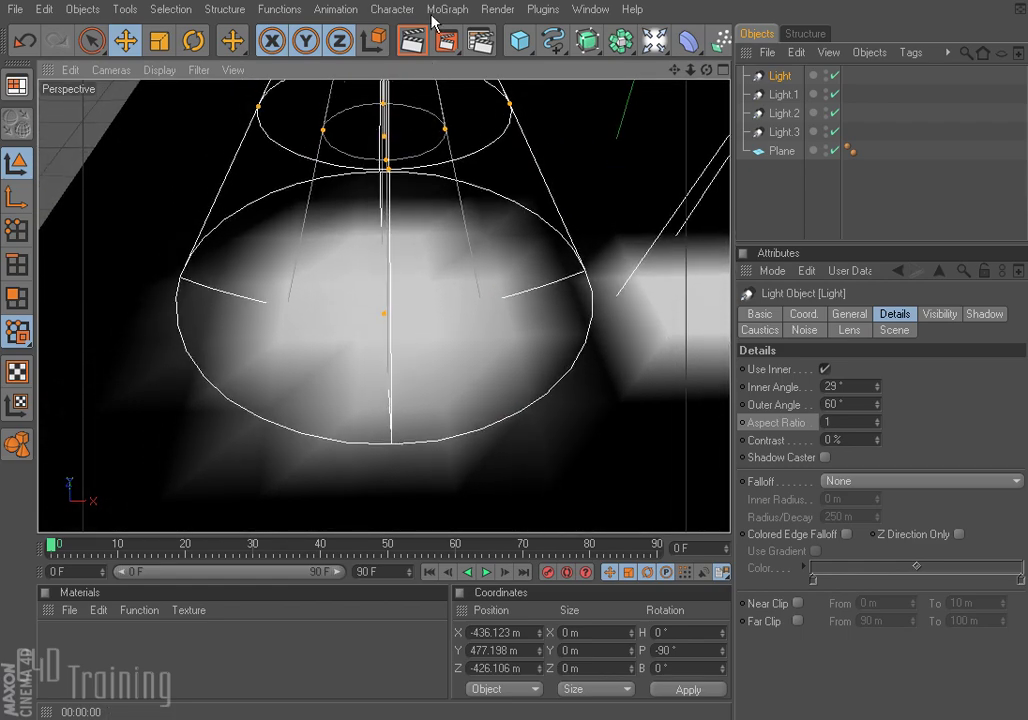
pyautogui.click(413, 41)
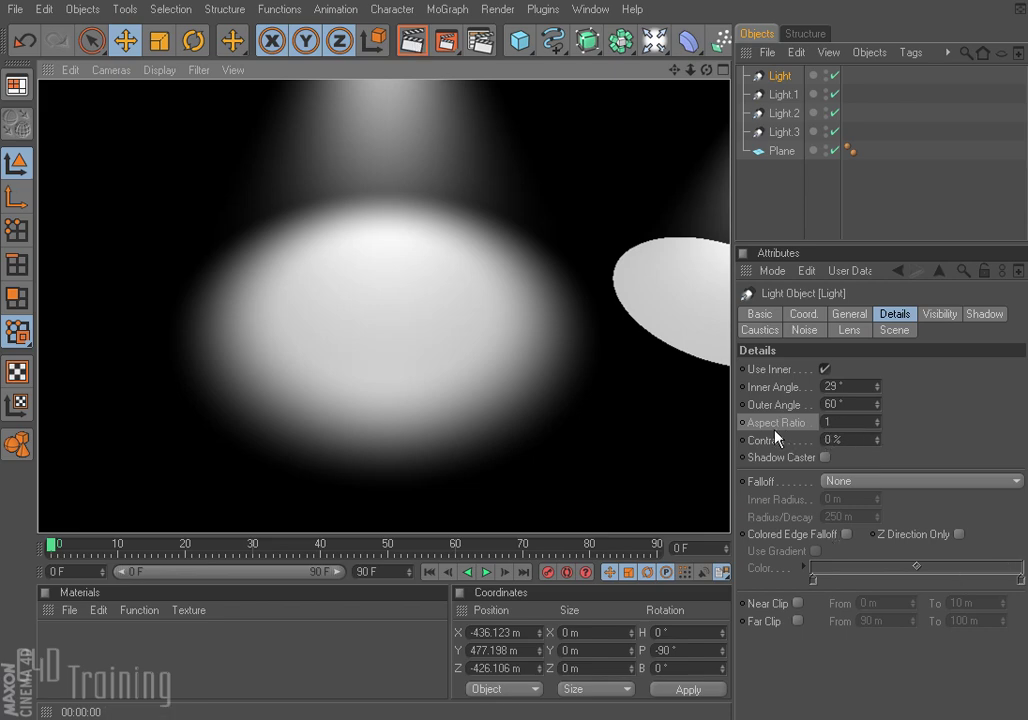
# Reduce the aspect ratio of Light to 0.43 and render the view
pyautogui.moveTo(878, 424)
pyautogui.mouseDown()
pyautogui.moveTo(878, 408)
pyautogui.moveTo(878, 448)
pyautogui.mouseUp()
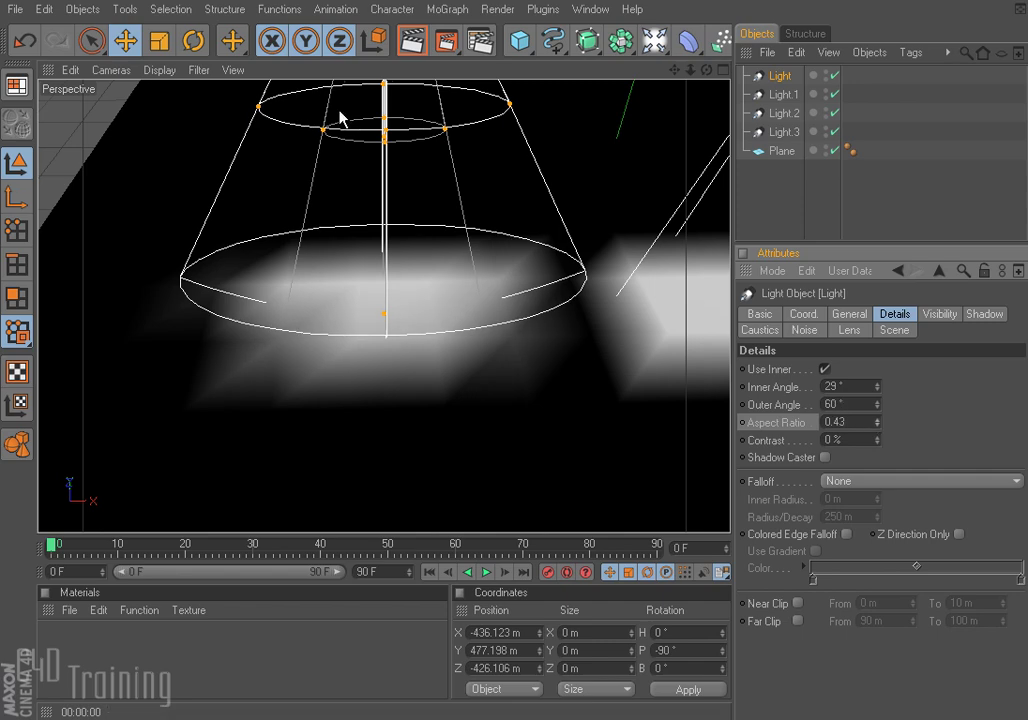
pyautogui.click(410, 42)
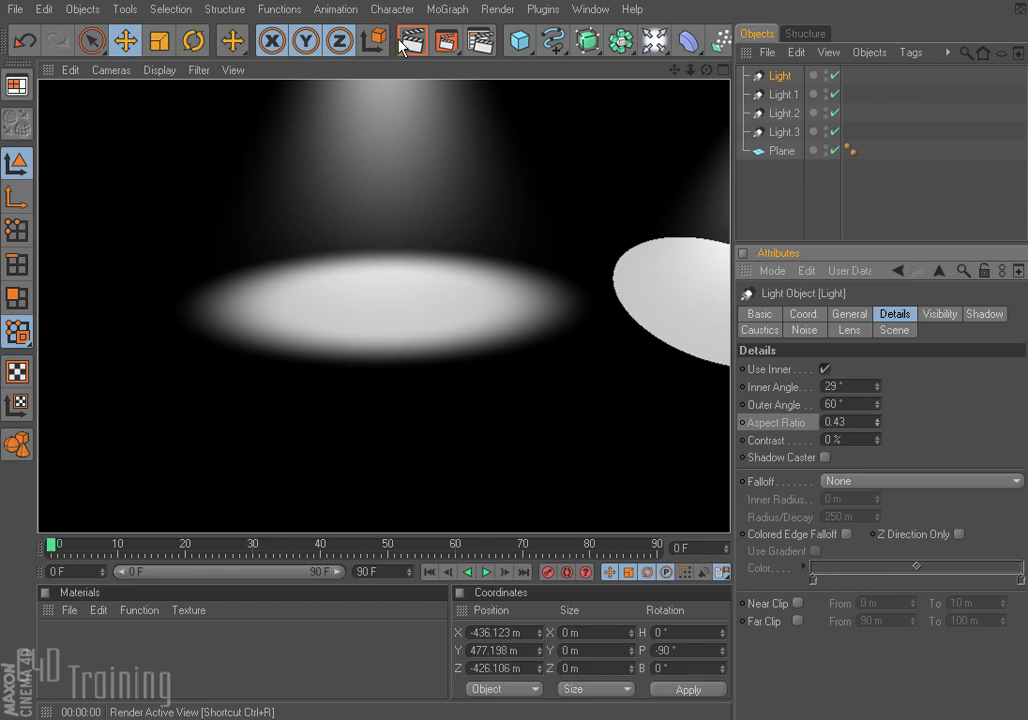
pyautogui.click(532, 413)
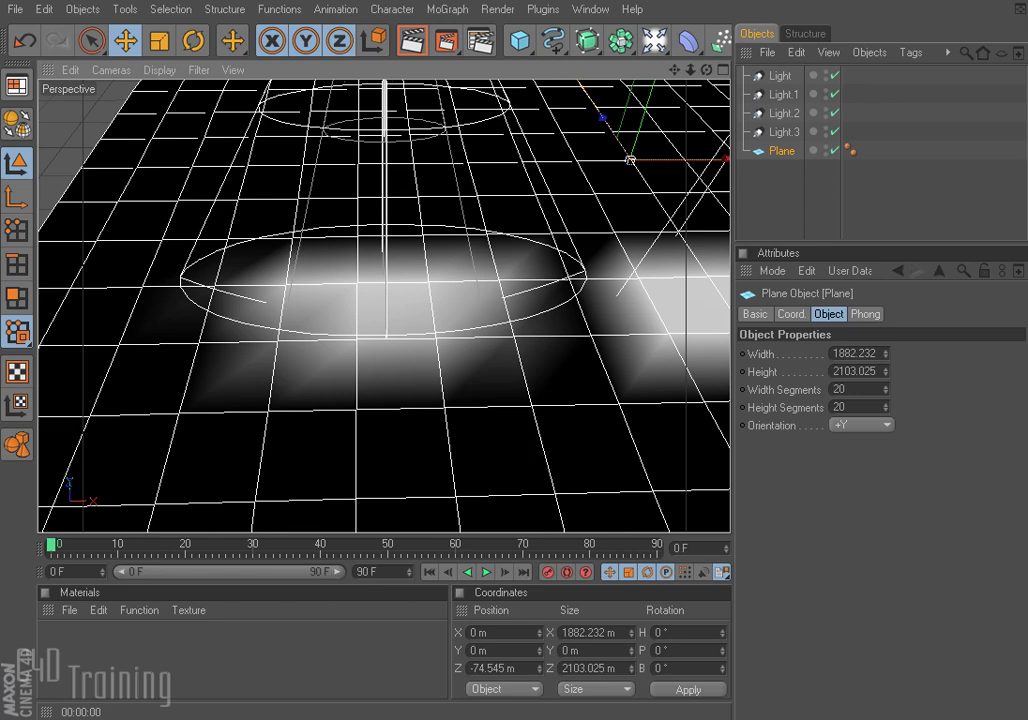
# Widen the object and attribute area and show the detail settings of Light again
pyautogui.moveTo(733, 450); pyautogui.dragTo(687, 450)
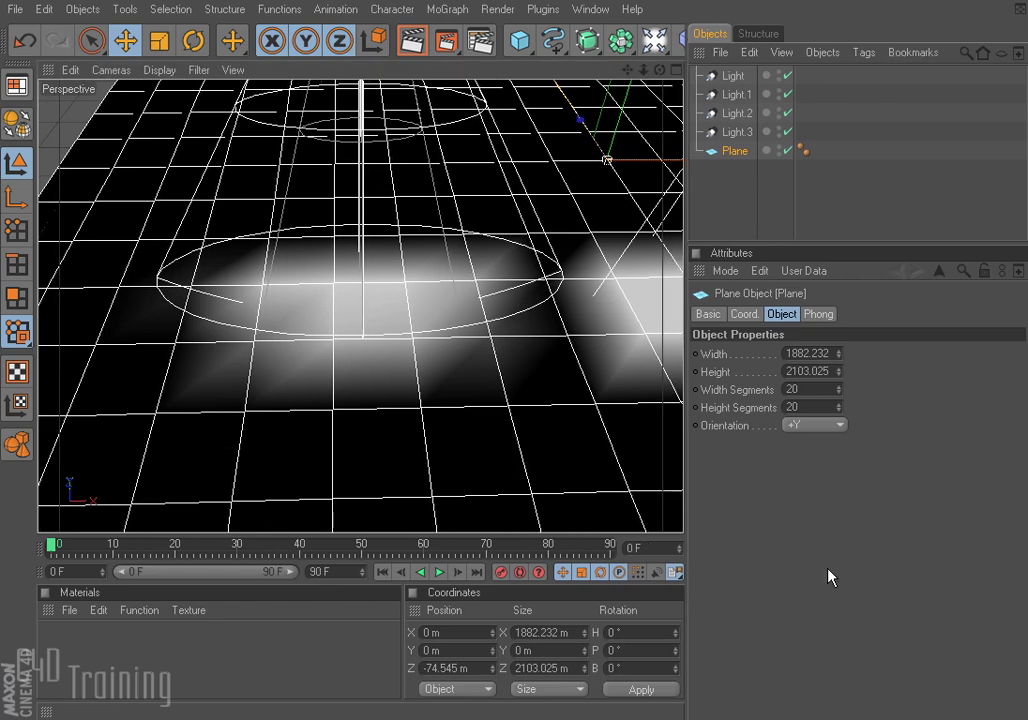
pyautogui.click(735, 77)
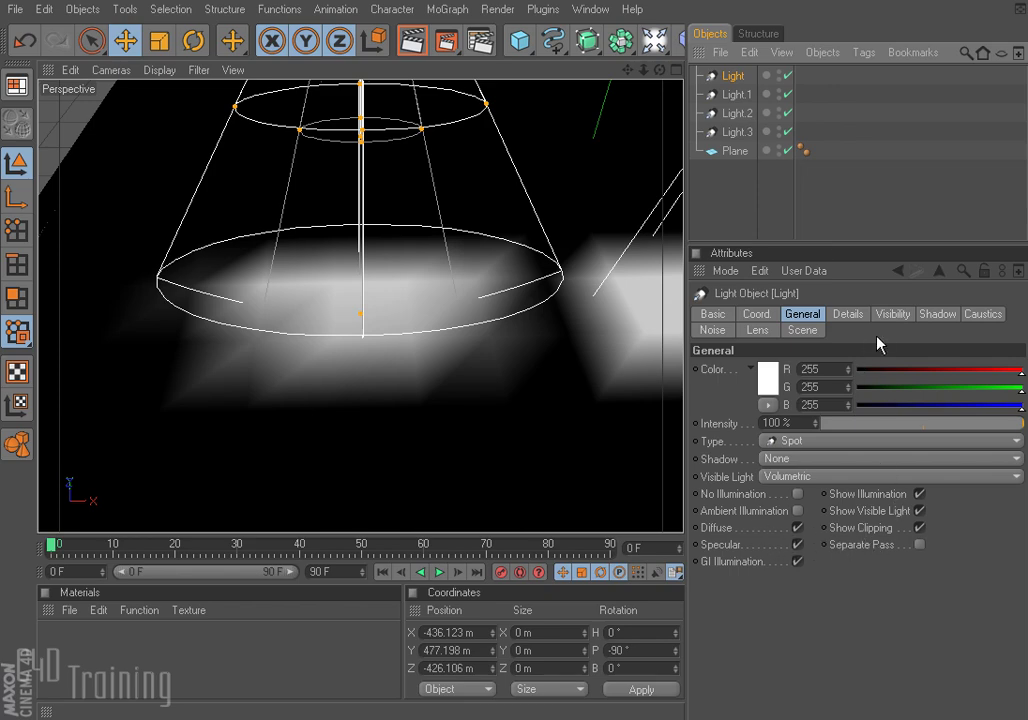
pyautogui.click(847, 314)
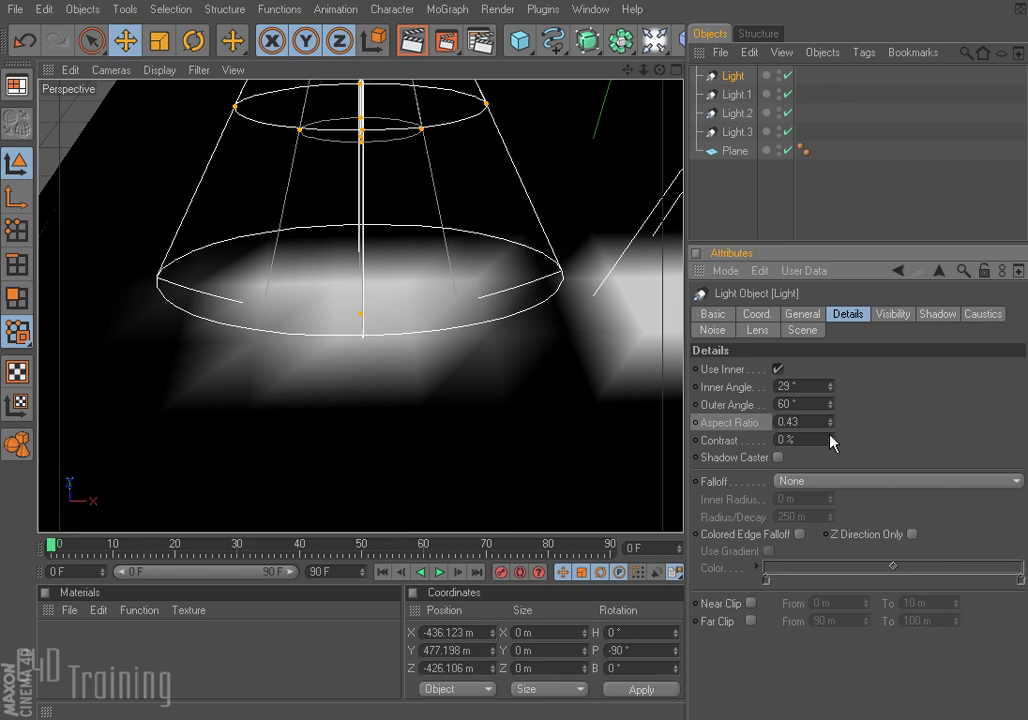
# Switch to the open scene Untitled 6, select Light.1 and render the view with the cube
pyautogui.click(743, 462)
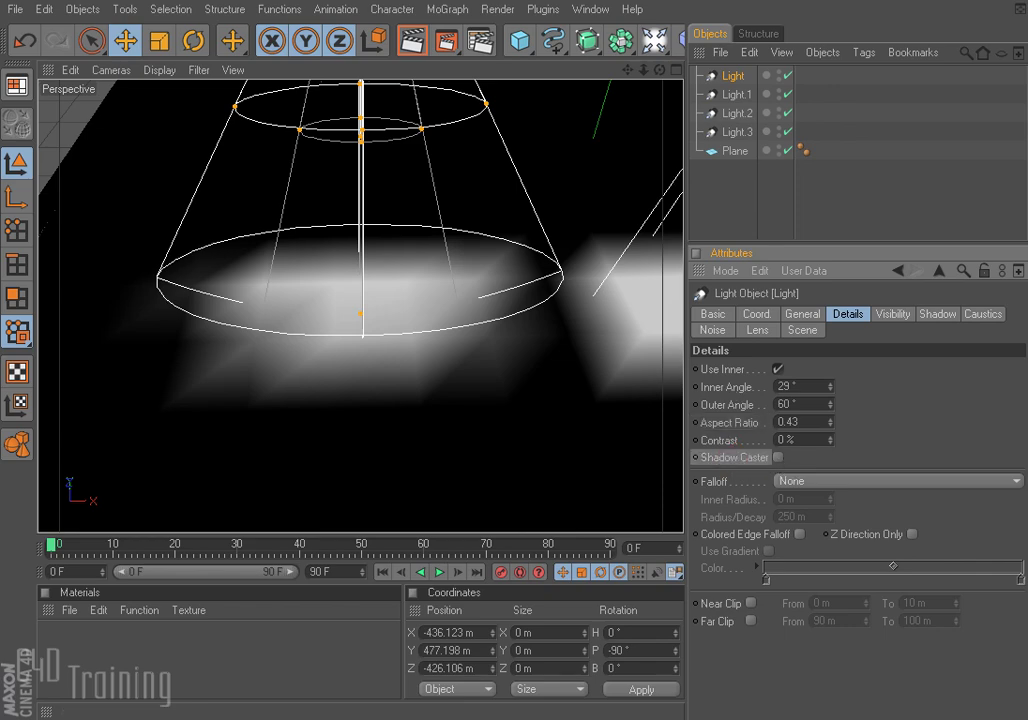
pyautogui.click(591, 9)
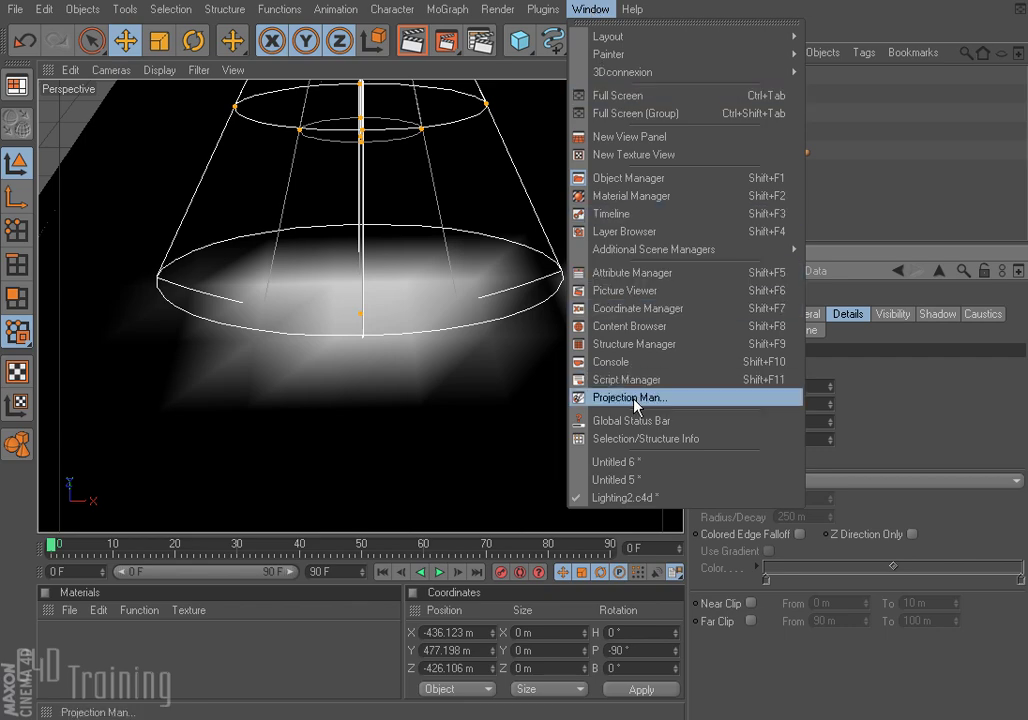
pyautogui.click(595, 462)
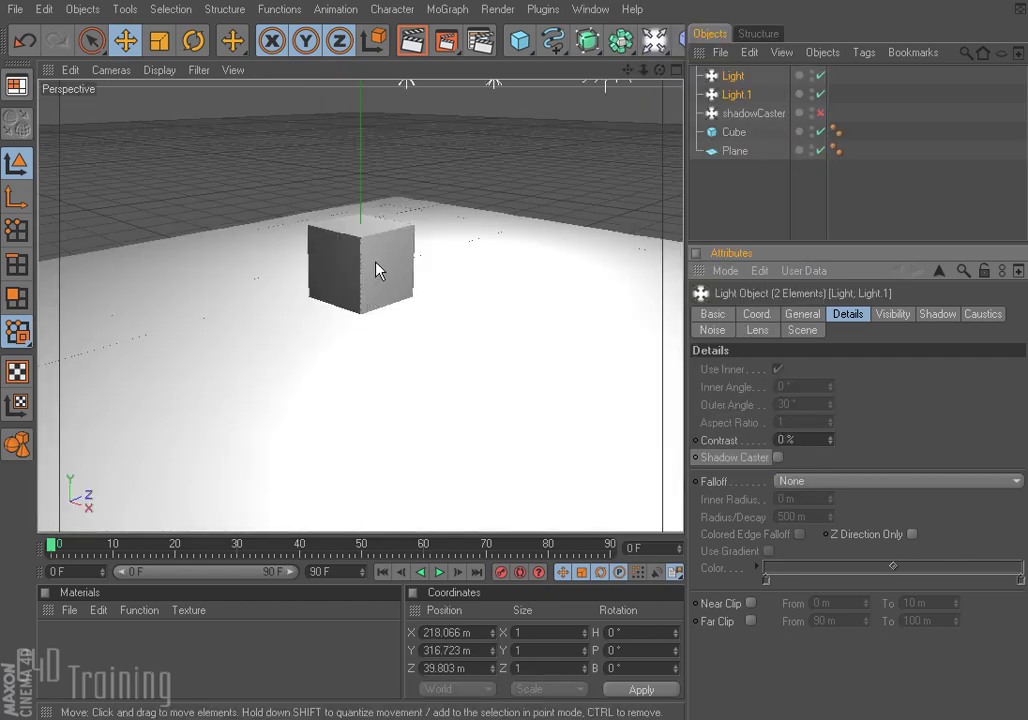
pyautogui.click(740, 97)
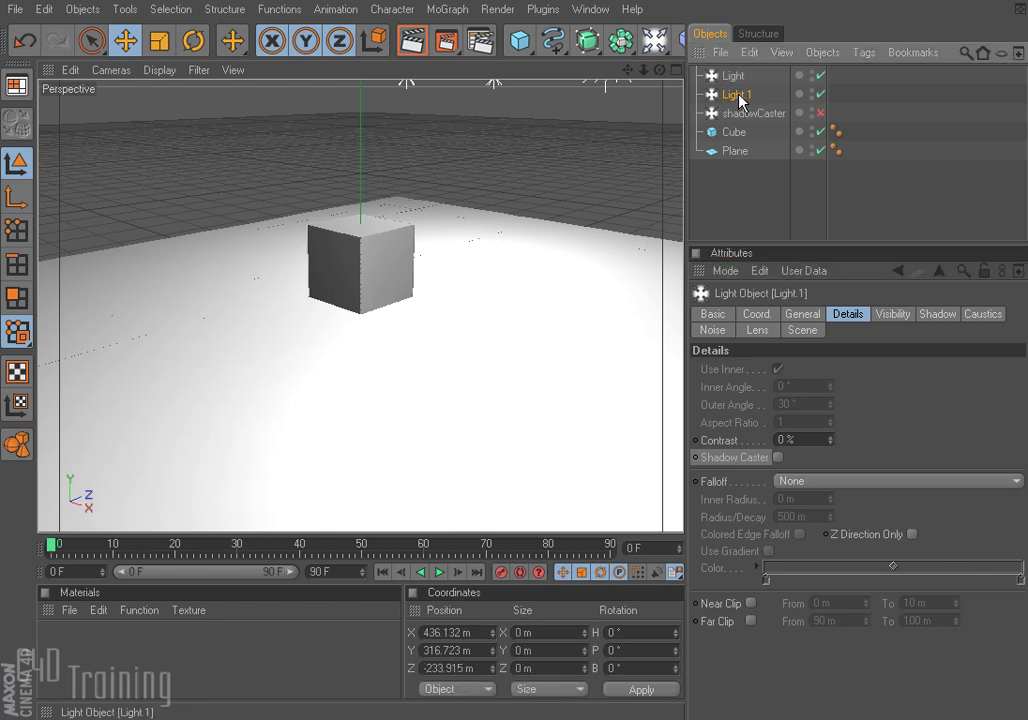
pyautogui.click(420, 42)
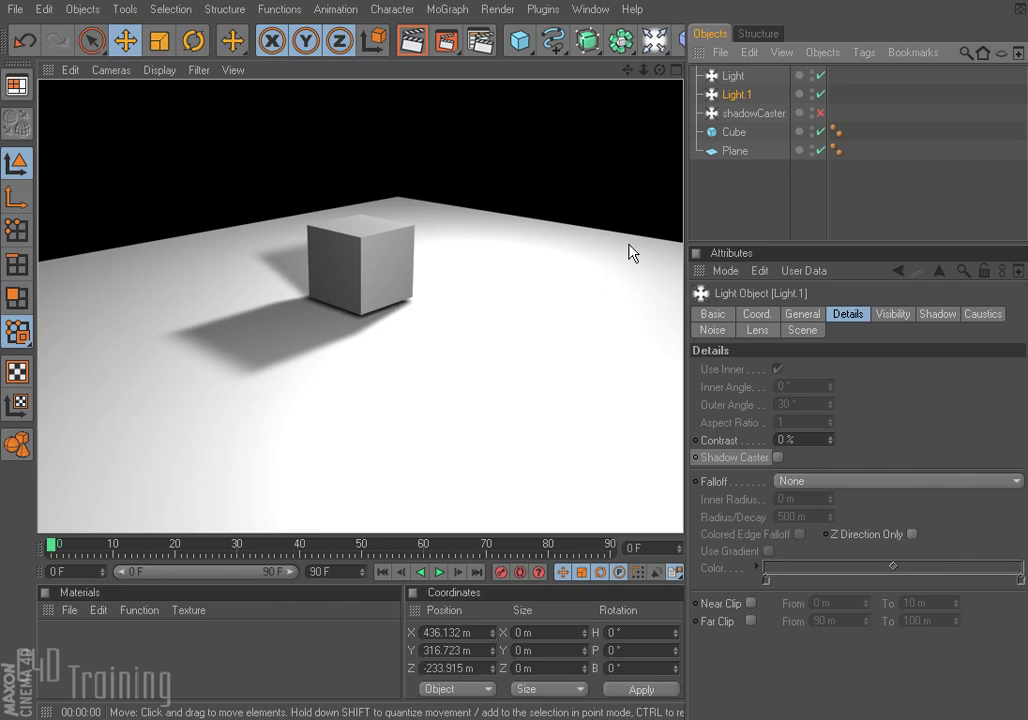
# Set the shadow type of Light and Light.1 together to None
pyautogui.keyDown('ctrl'); pyautogui.click(733, 77); pyautogui.keyUp('ctrl')
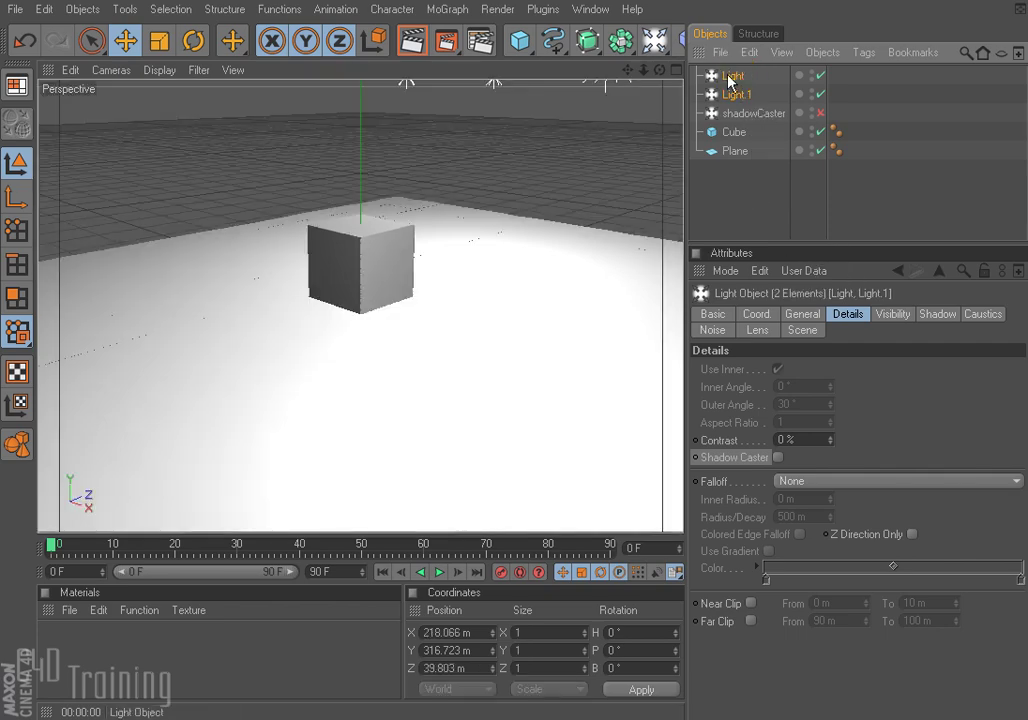
pyautogui.click(803, 316)
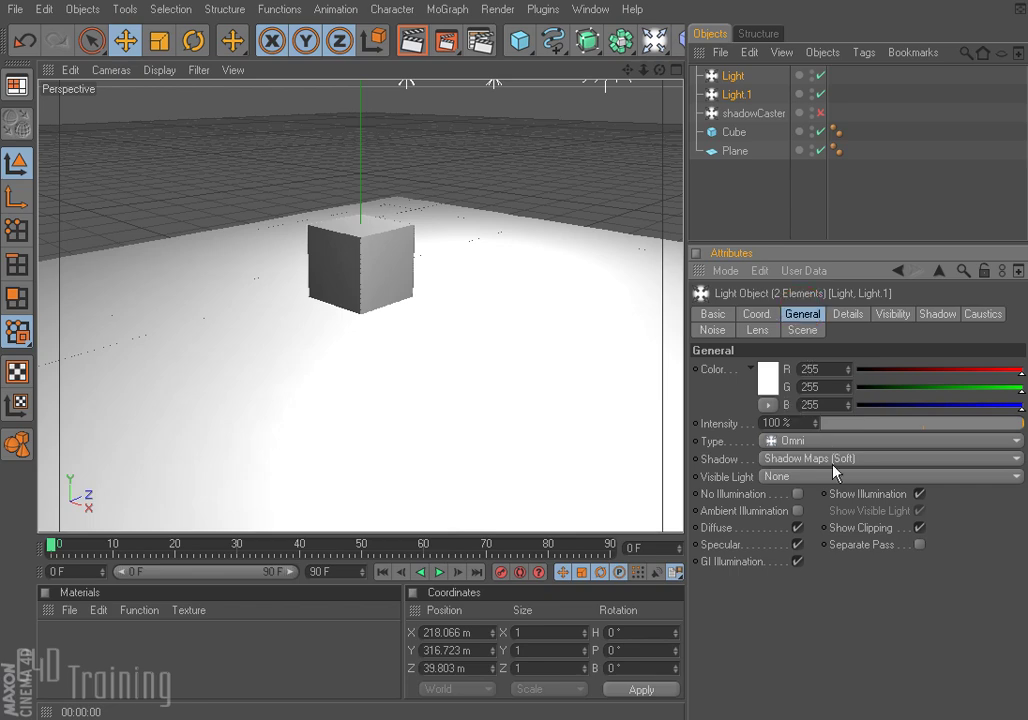
pyautogui.click(798, 458)
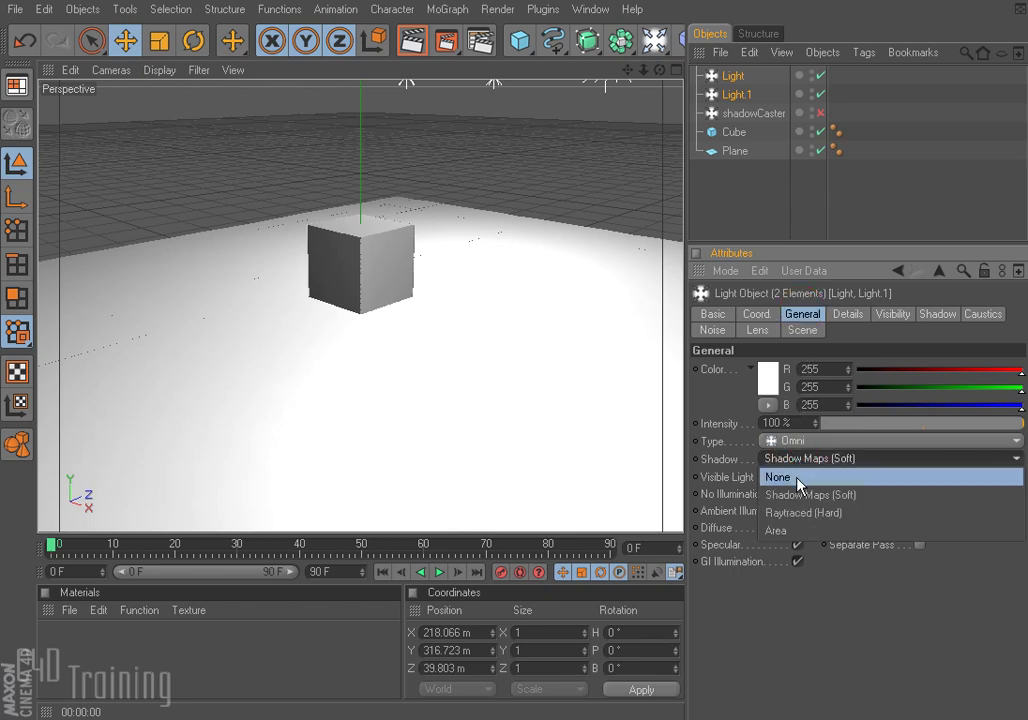
pyautogui.click(795, 478)
# Enable the shadowCaster light and render the cube's shadow
pyautogui.click(752, 114)
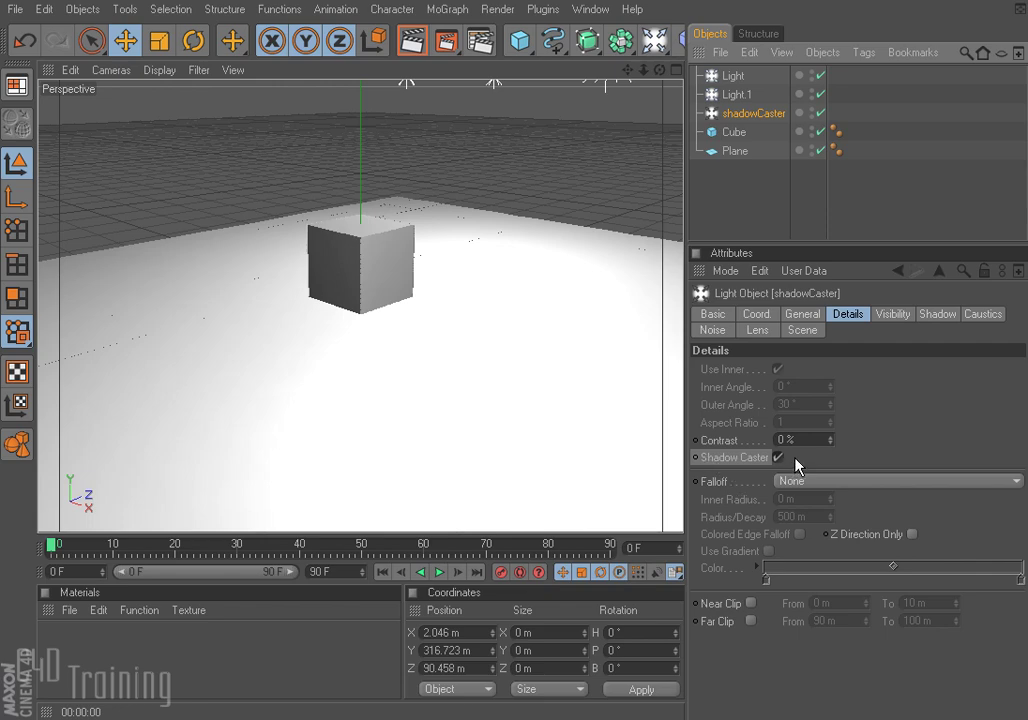
pyautogui.click(413, 43)
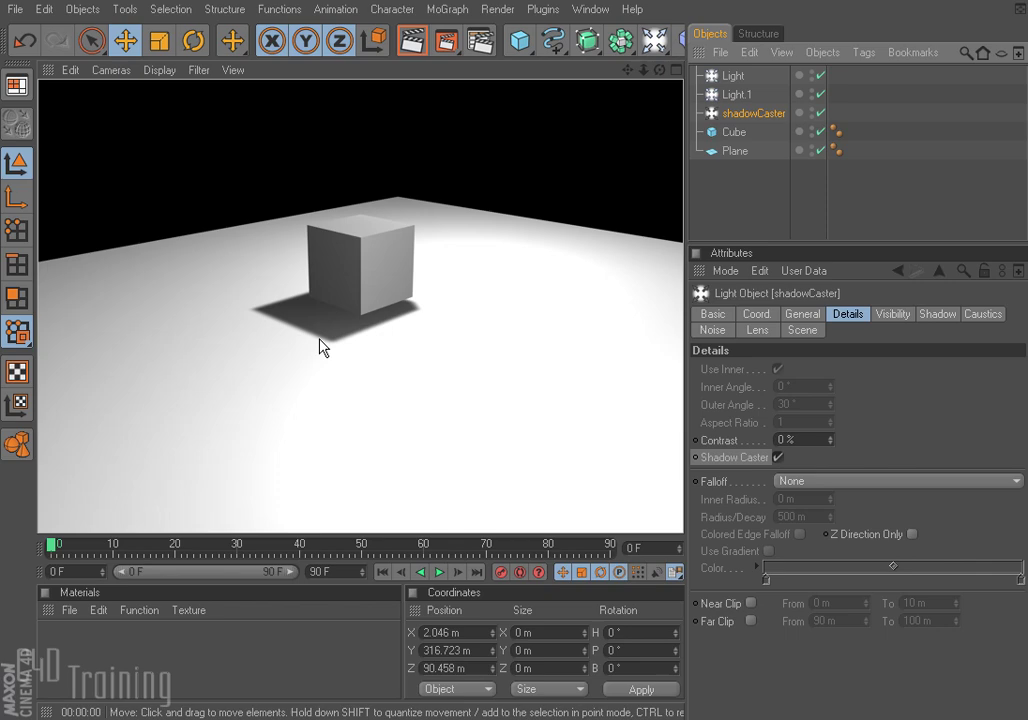
# Compare the Shadow Caster option of Light.1 and shadowCaster, and examine the Falloff setting
pyautogui.click(734, 95)
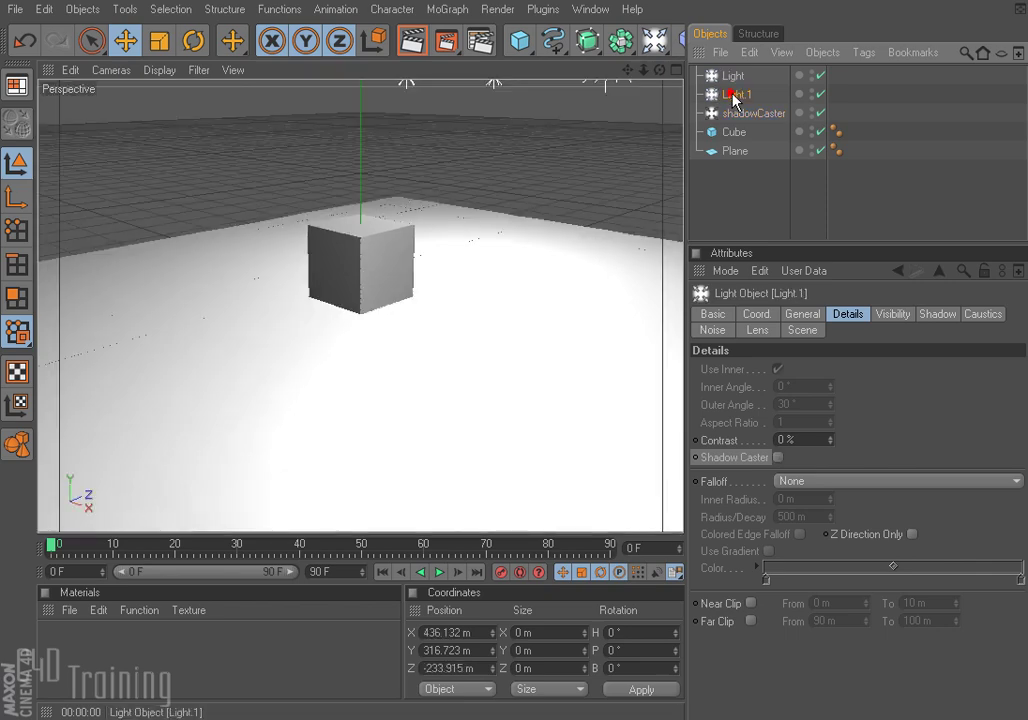
pyautogui.click(750, 113)
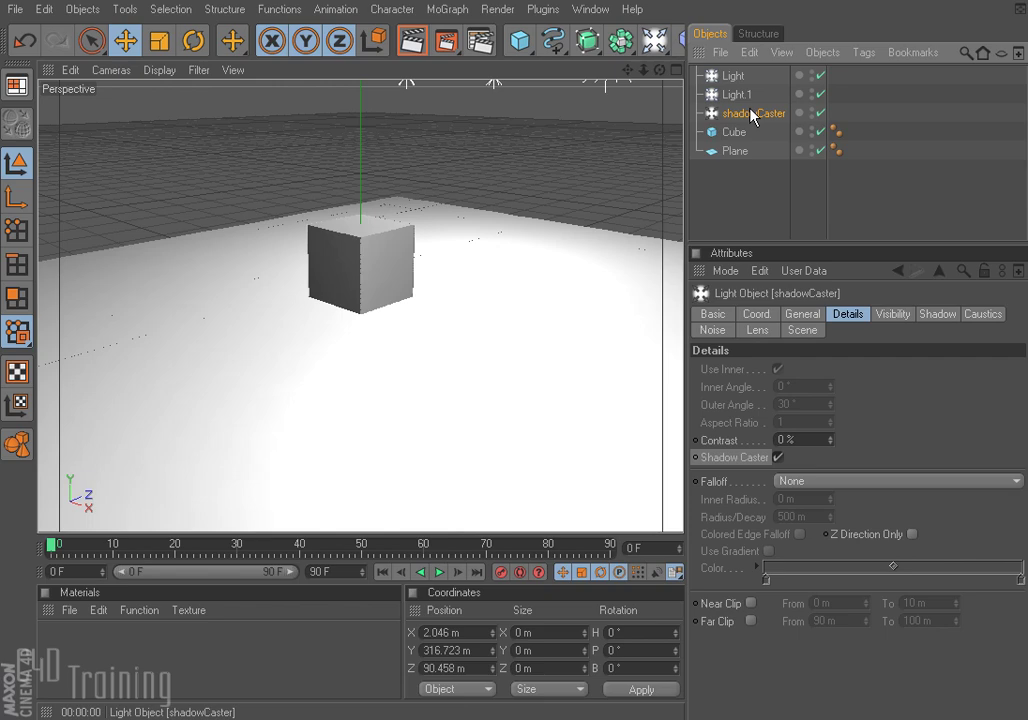
pyautogui.click(717, 481)
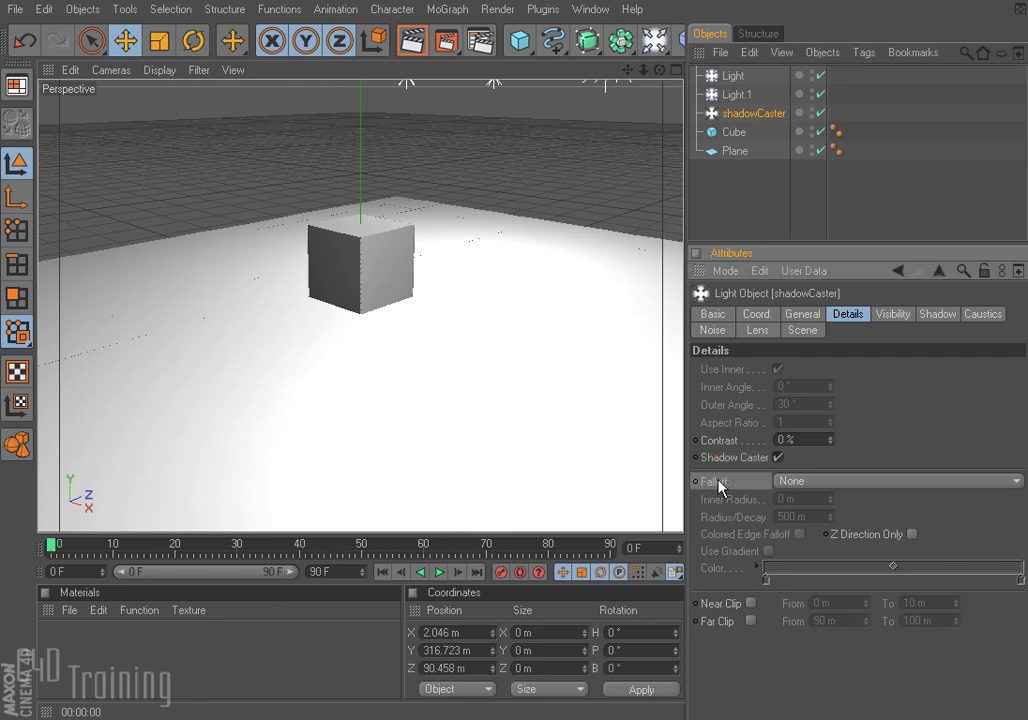
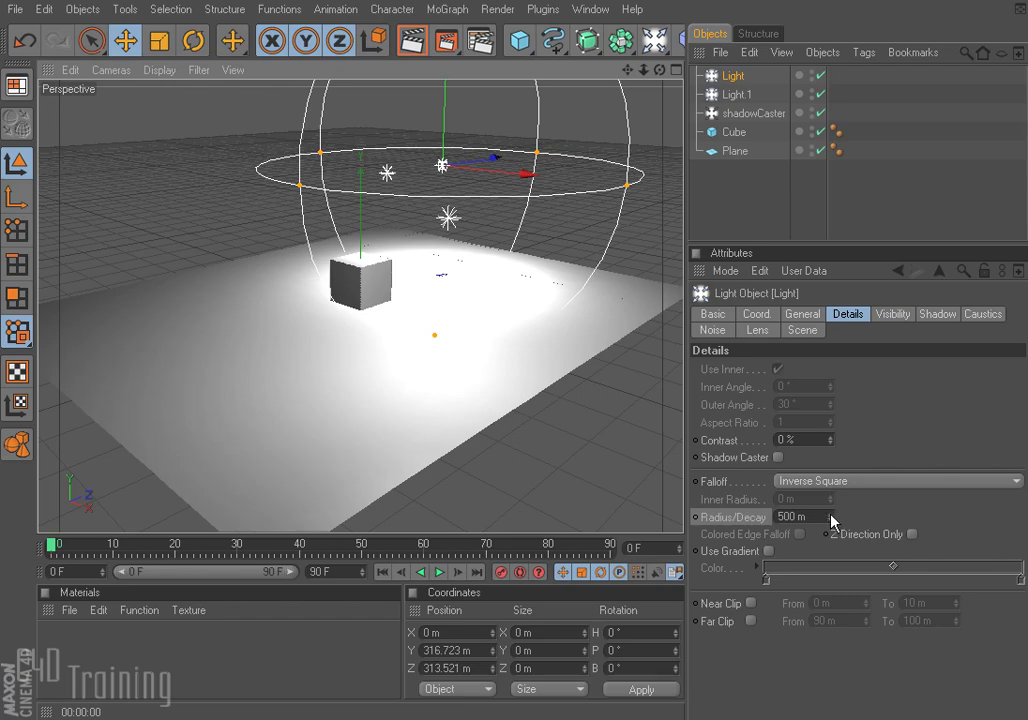
# Set the Radius/Decay of Light's Inverse Square falloff to 196 m and render a closer view of the cube
pyautogui.moveTo(829, 519); pyautogui.dragTo(832, 519)
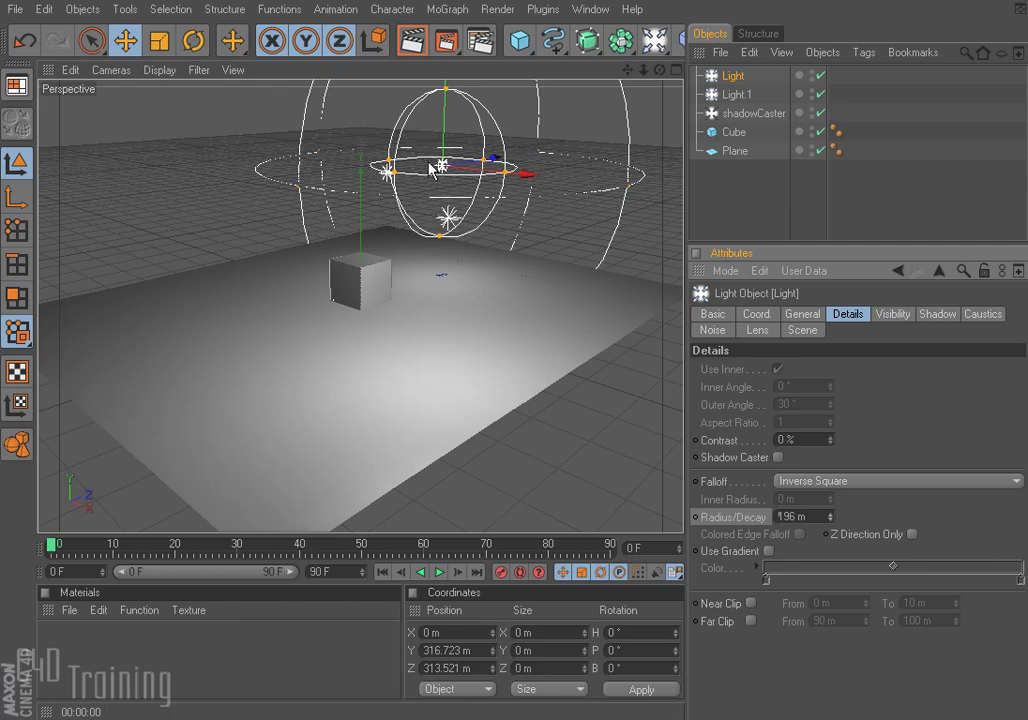
pyautogui.keyDown('alt'); pyautogui.moveTo(505, 223); pyautogui.dragTo(459, 32); pyautogui.keyUp('alt')
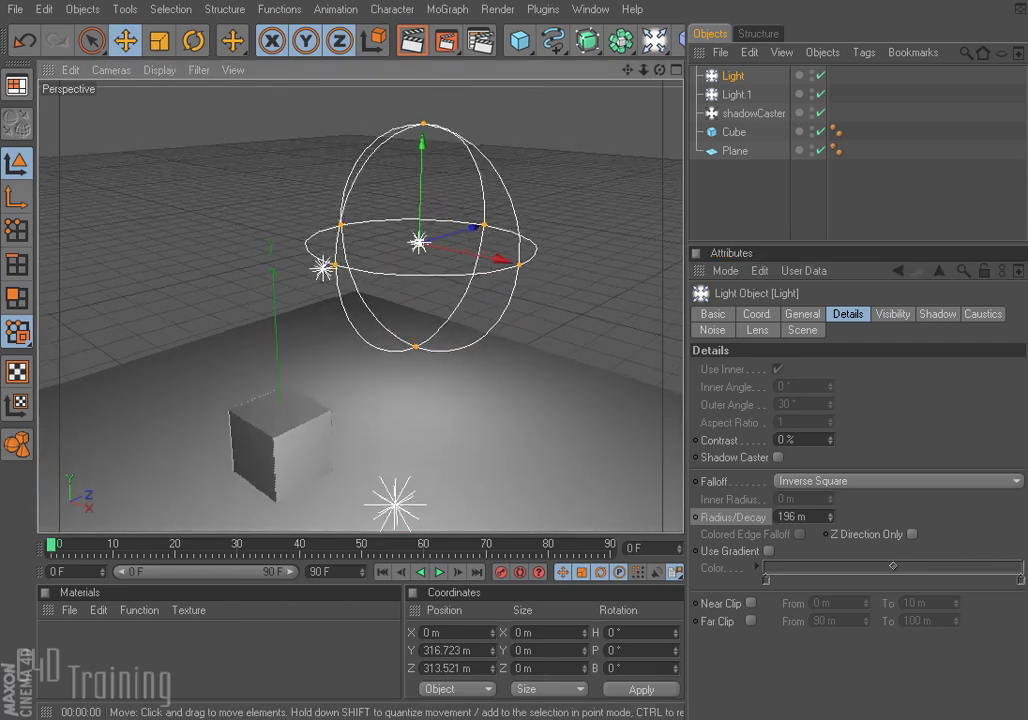
pyautogui.click(410, 42)
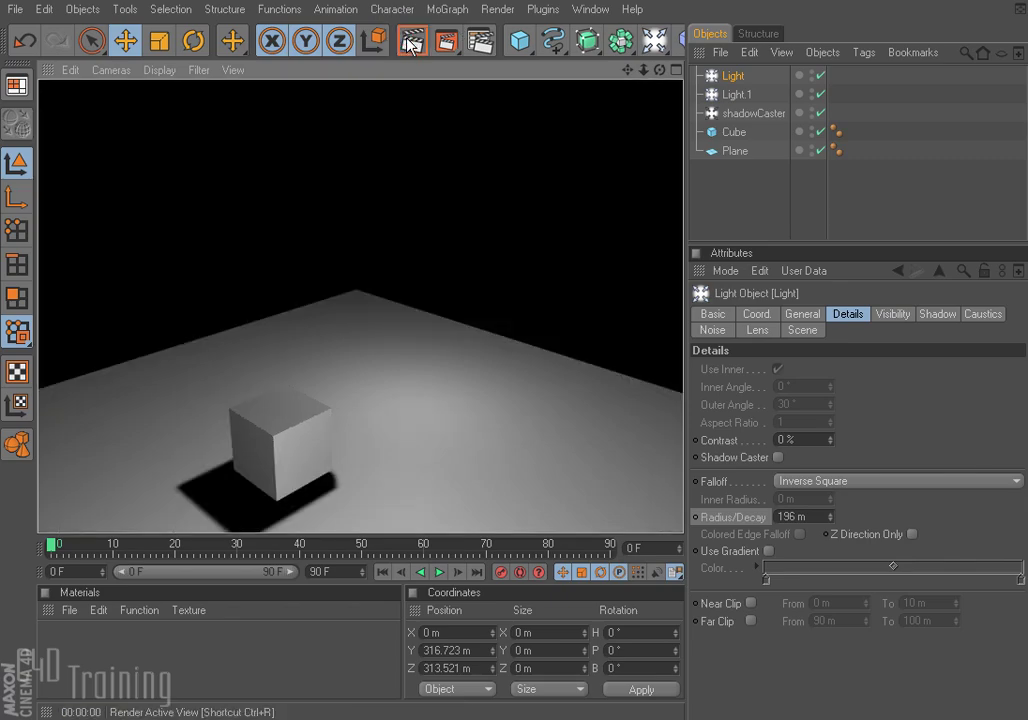
# Set the Visible Light option of Light to Visible and render the view
pyautogui.click(707, 77)
pyautogui.click(800, 314)
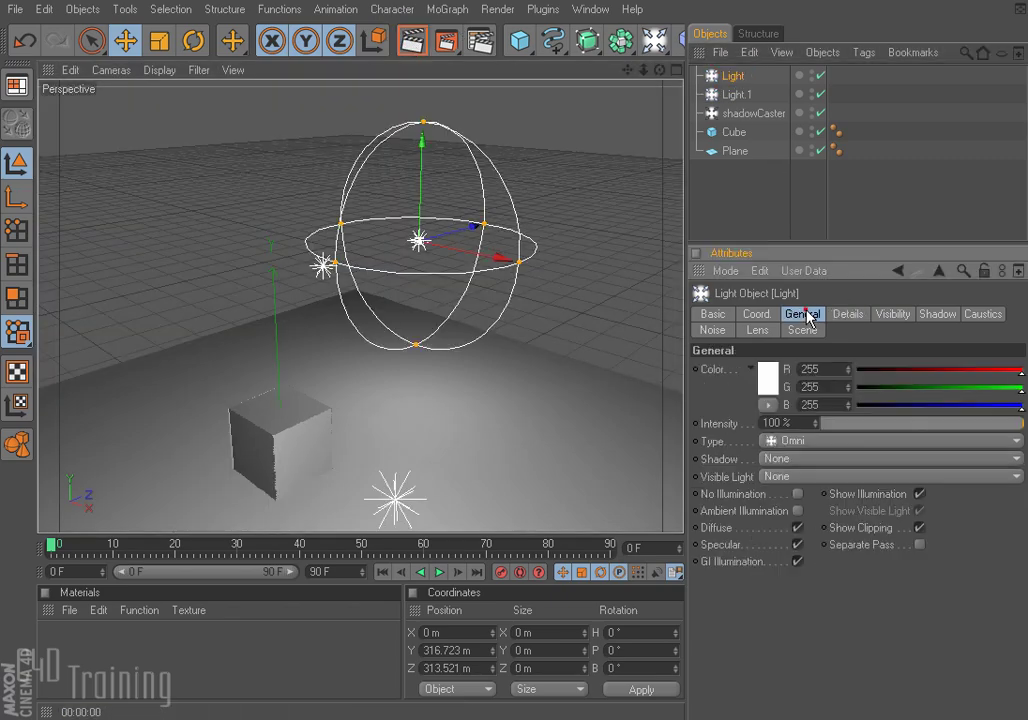
pyautogui.click(805, 477)
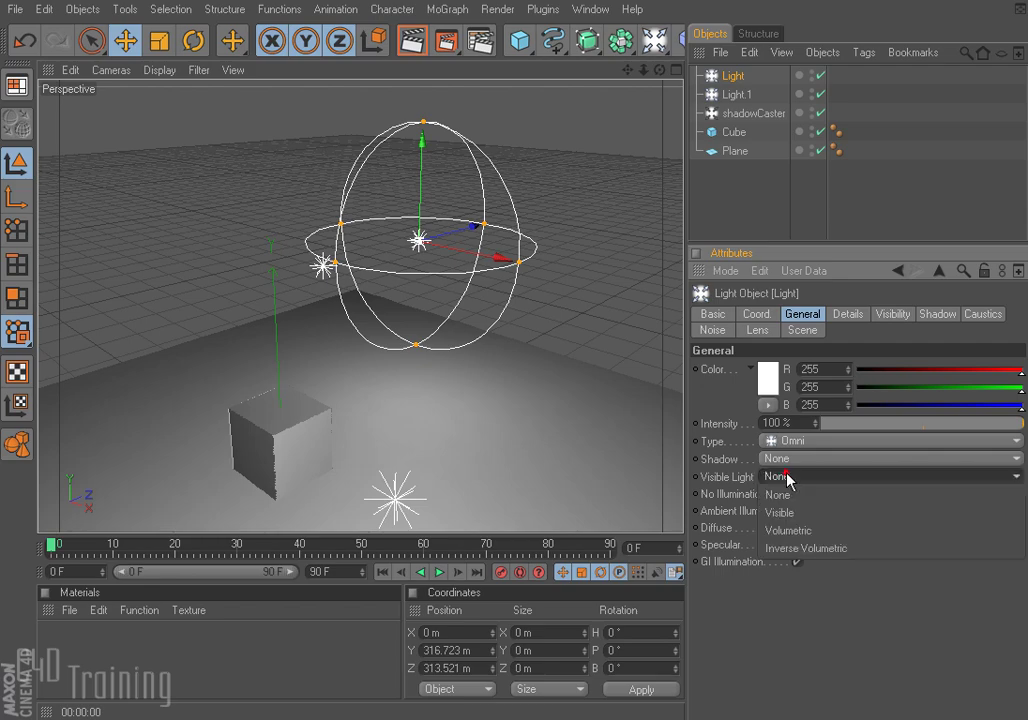
pyautogui.click(797, 509)
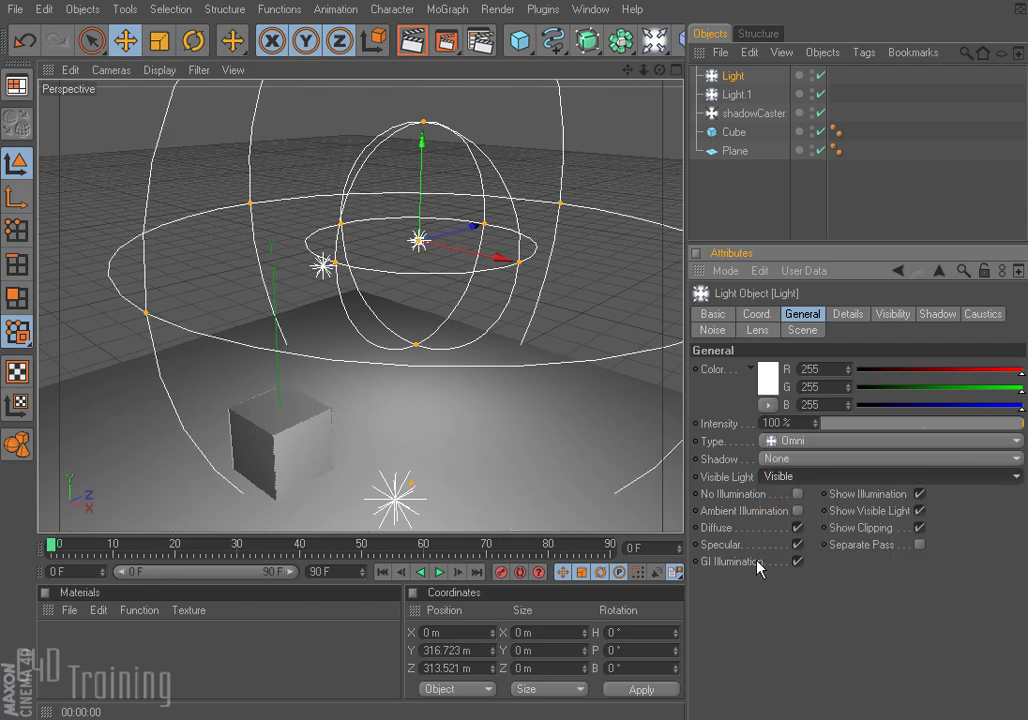
pyautogui.click(415, 42)
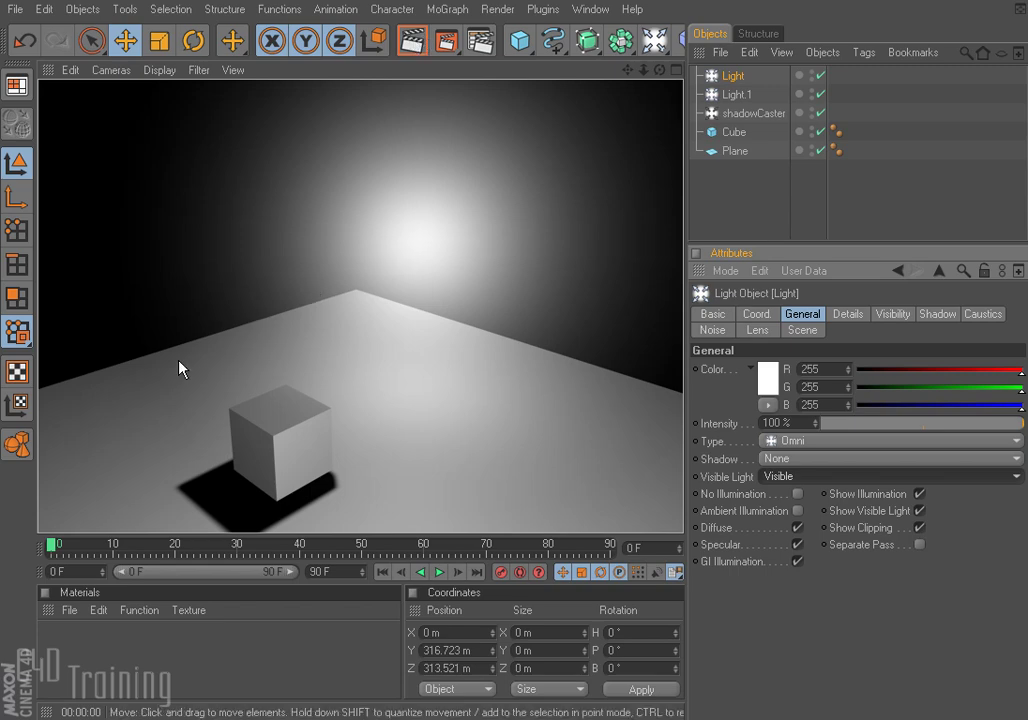
# Set the falloff of Light to None and render the view for comparison
pyautogui.click(848, 314)
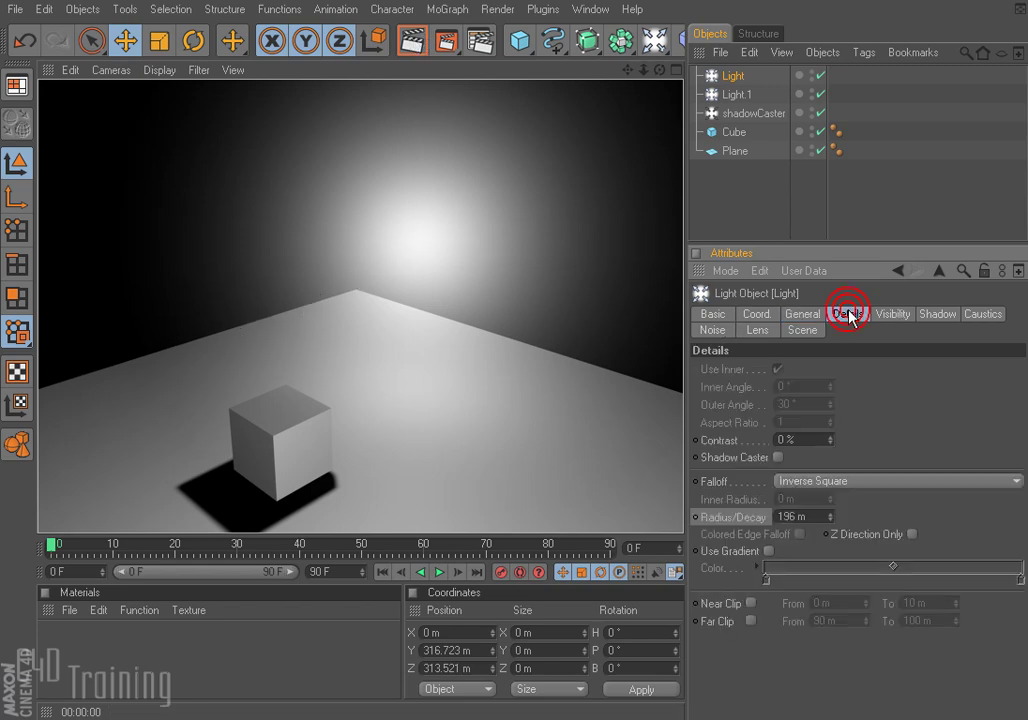
pyautogui.click(835, 481)
pyautogui.click(828, 496)
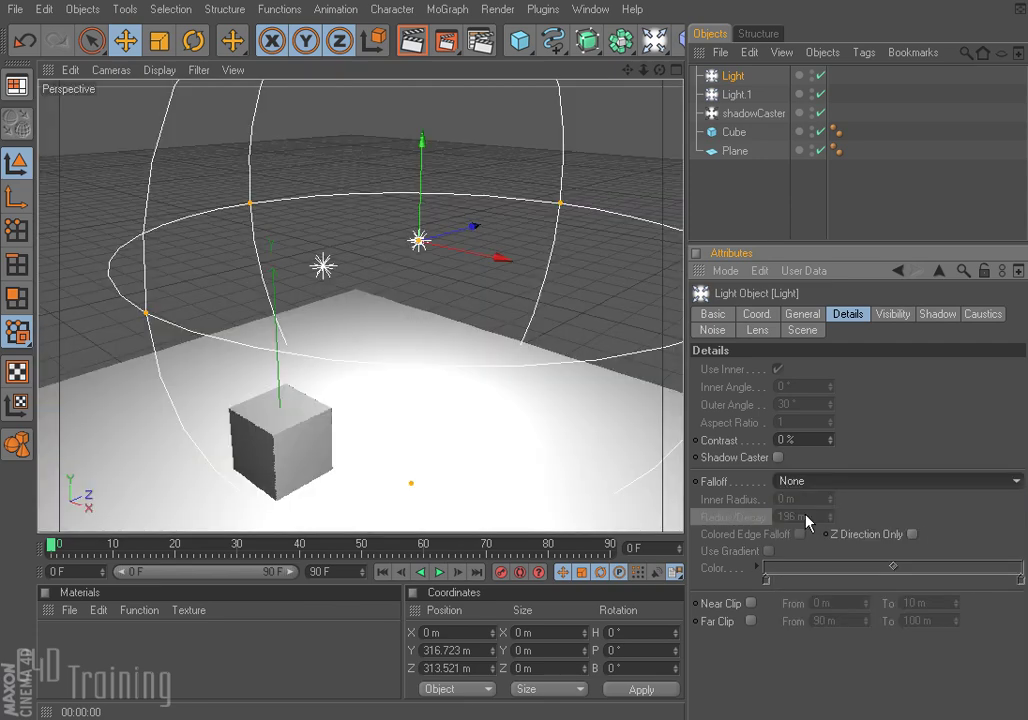
pyautogui.click(413, 42)
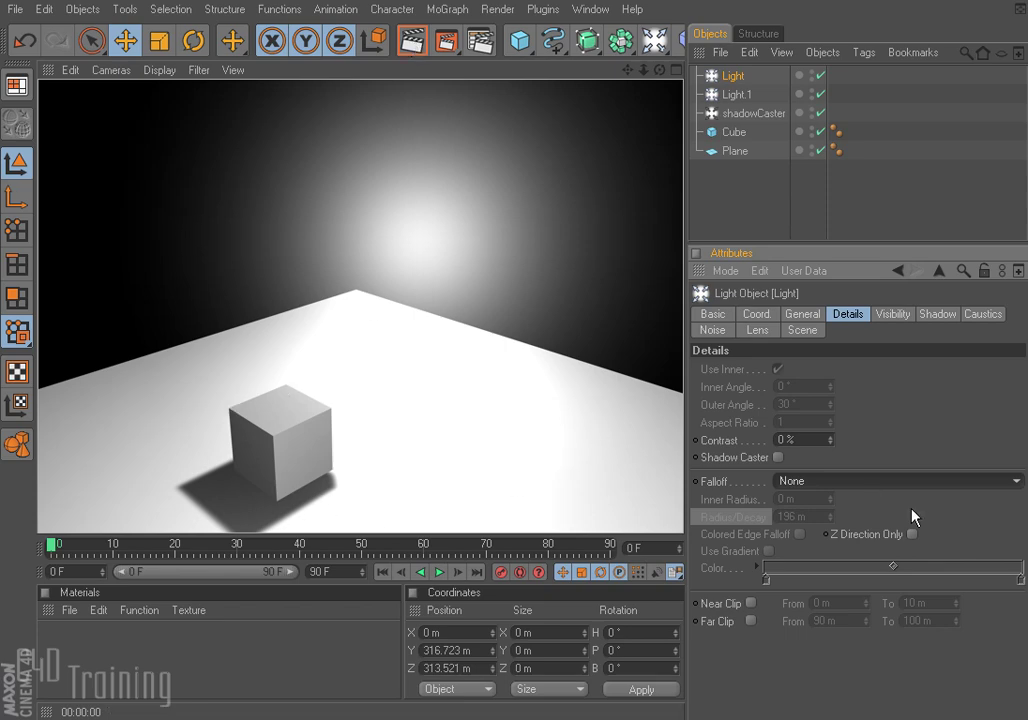
# Set the falloff of Light to Inverse Square and render the view
pyautogui.click(856, 481)
pyautogui.click(837, 578)
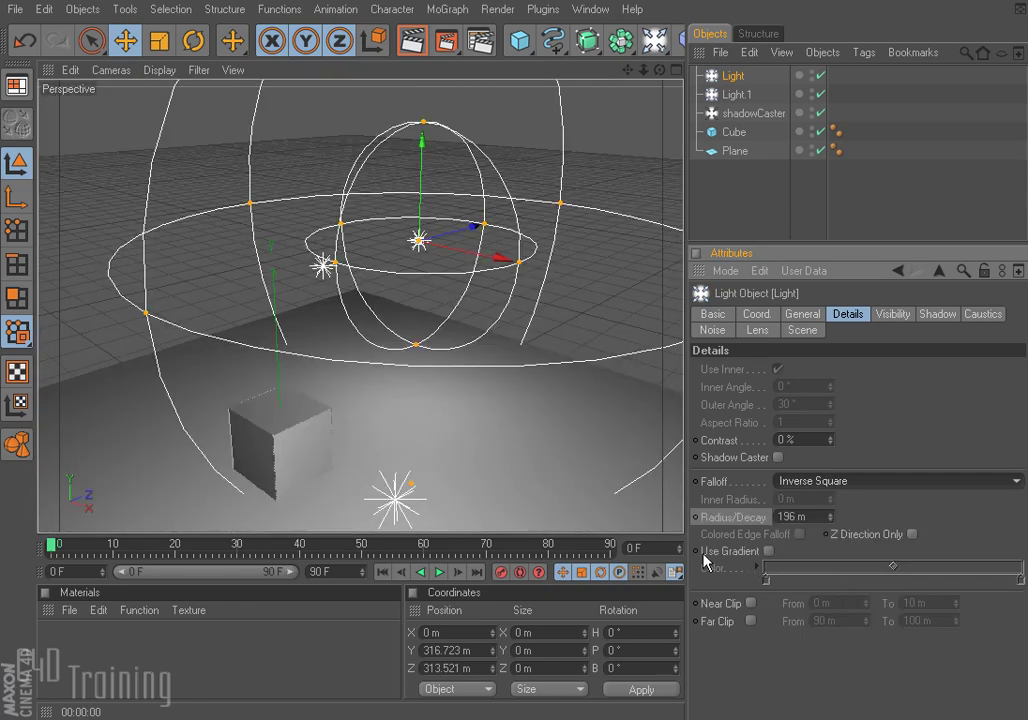
pyautogui.click(413, 42)
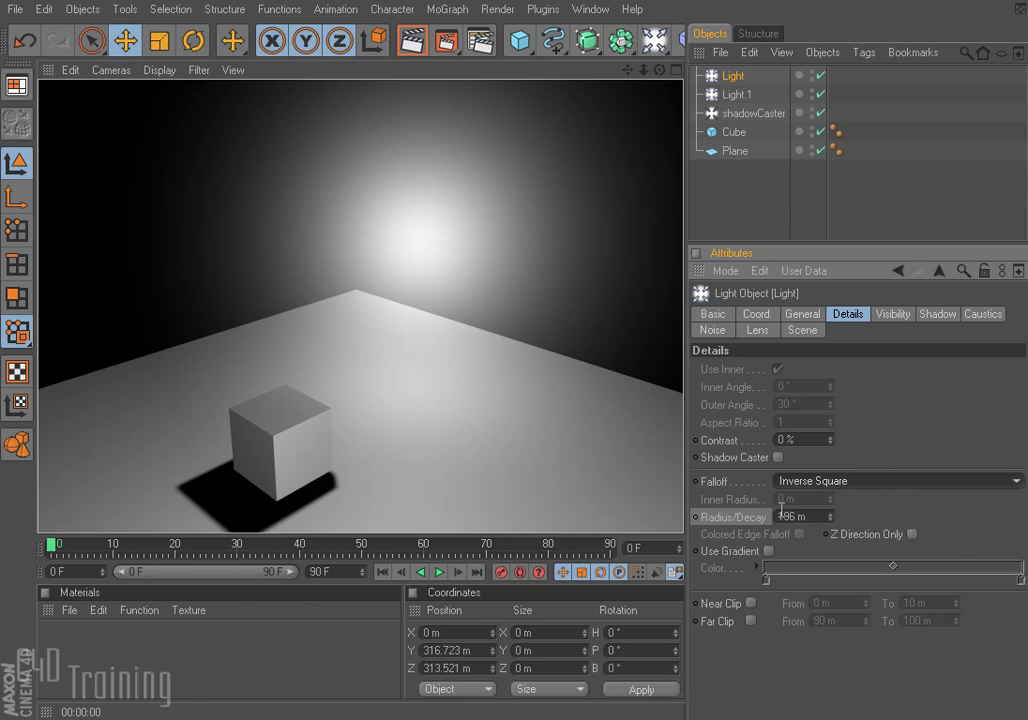
# Reduce the Radius/Decay of Light to 86 m and further to 38 m, rendering the view at each value
pyautogui.moveTo(834, 518); pyautogui.dragTo(834, 573)
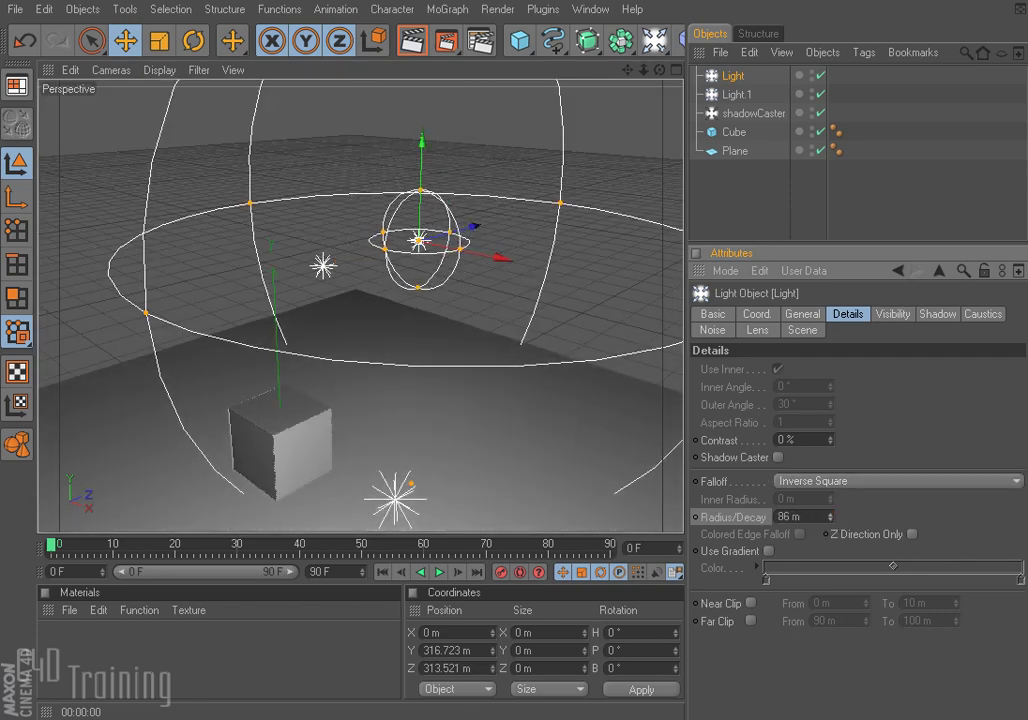
pyautogui.click(410, 42)
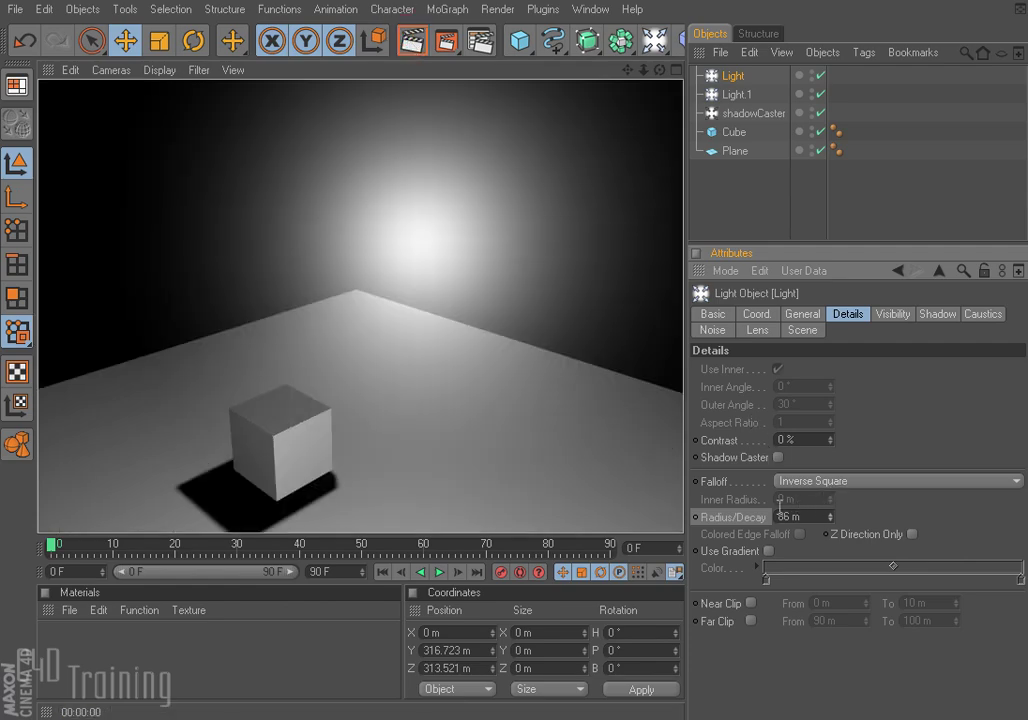
pyautogui.moveTo(830, 518); pyautogui.dragTo(830, 527)
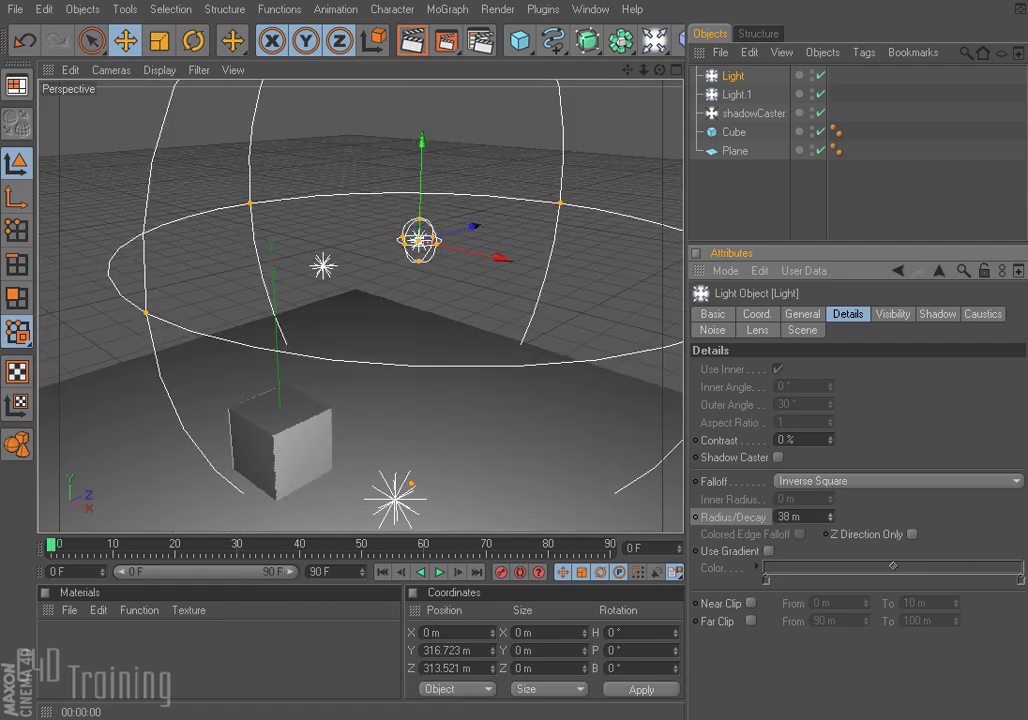
pyautogui.click(412, 43)
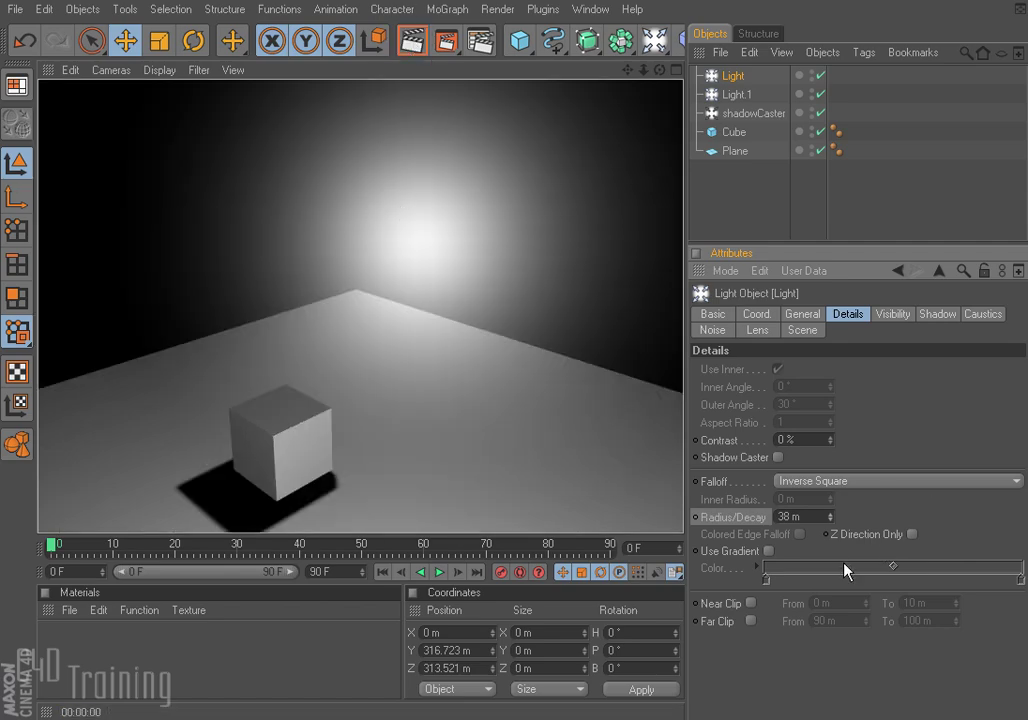
# Raise the Radius/Decay of Light to 295 m and render the view
pyautogui.moveTo(830, 517); pyautogui.dragTo(830, 470)
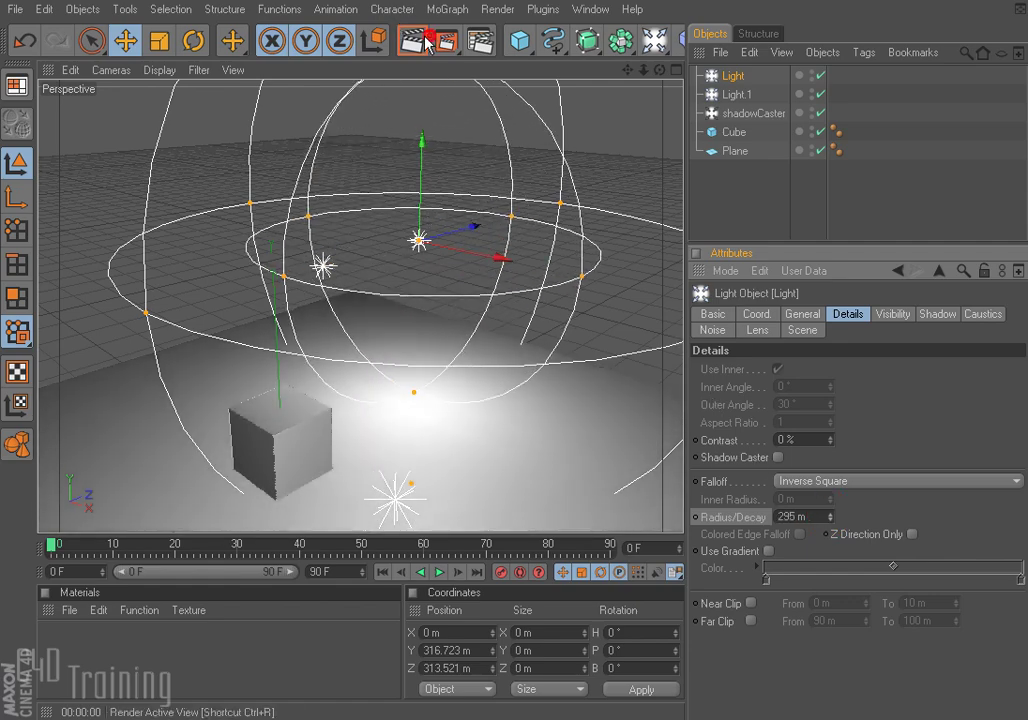
pyautogui.click(412, 40)
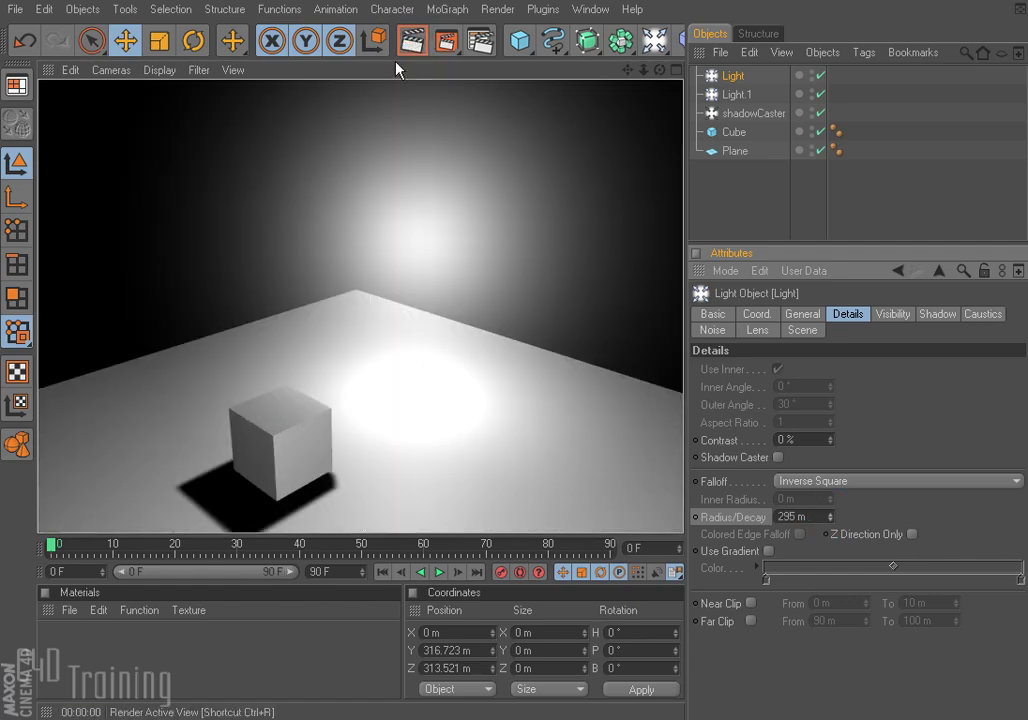
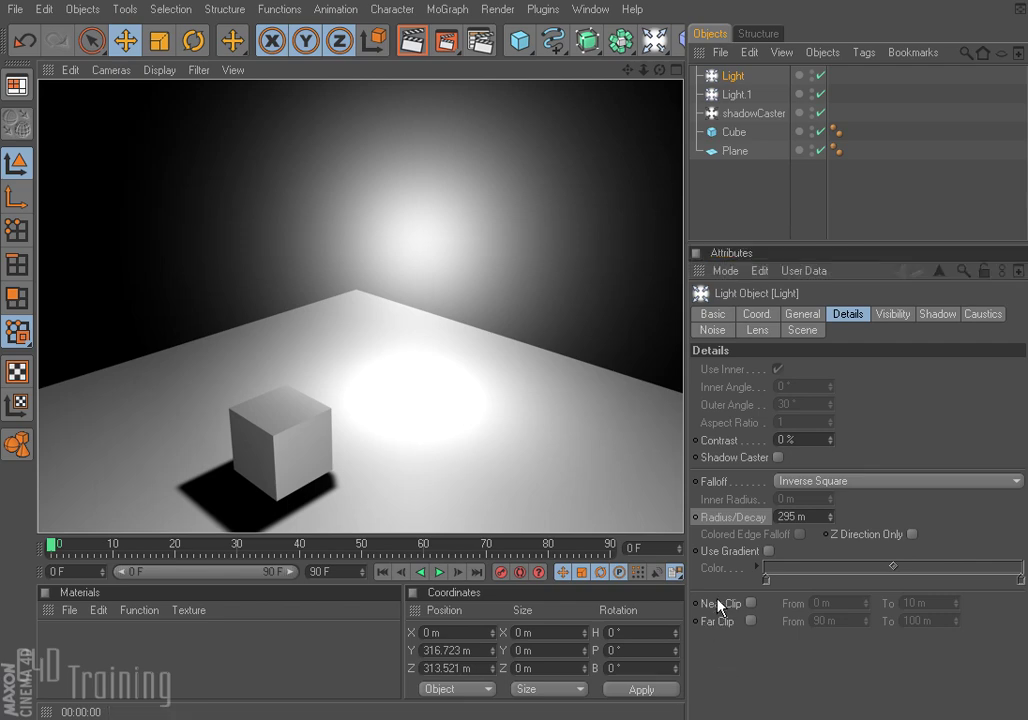
# Examine the Near Clip and Far Clip settings of Light
pyautogui.click(717, 603)
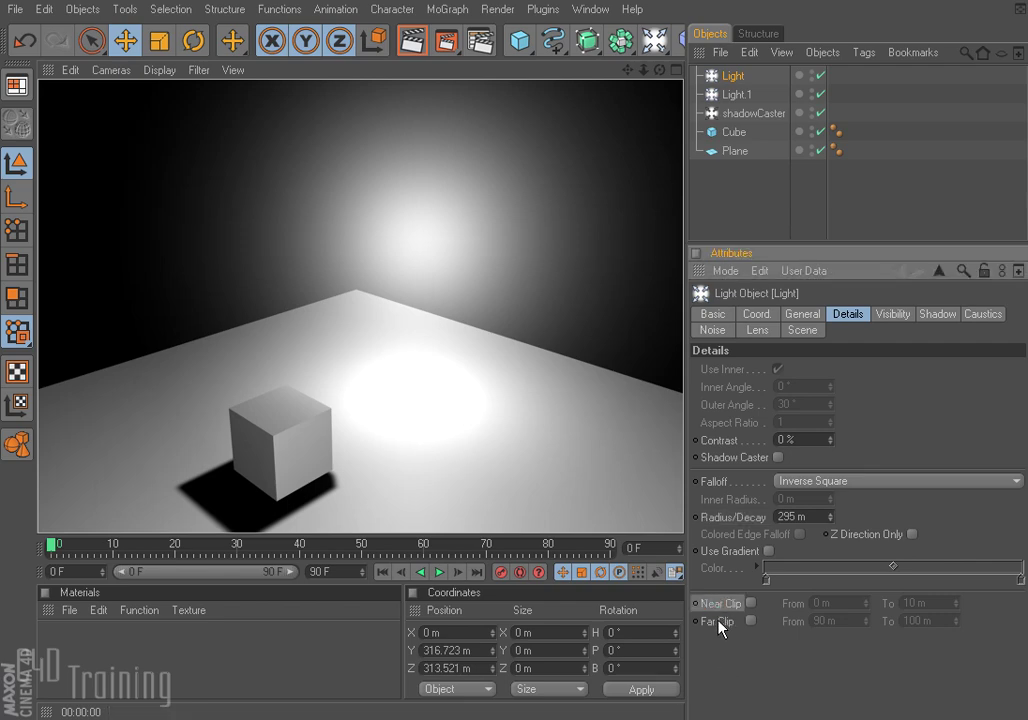
pyautogui.click(719, 622)
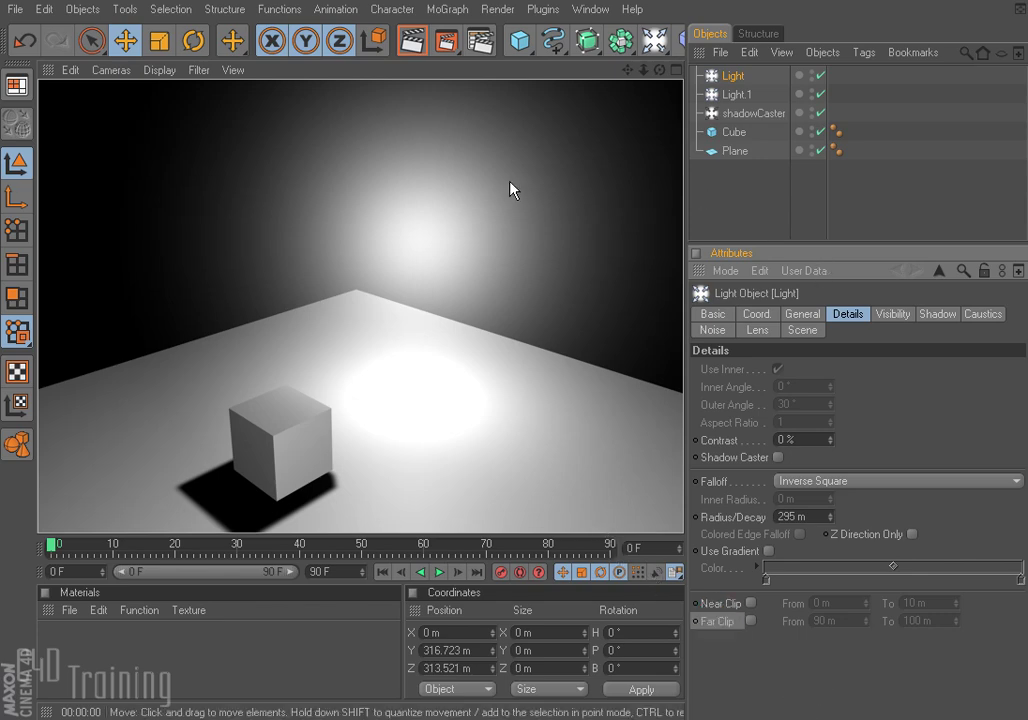
# Switch to the s-light.c4d scene and render its view
pyautogui.click(590, 9)
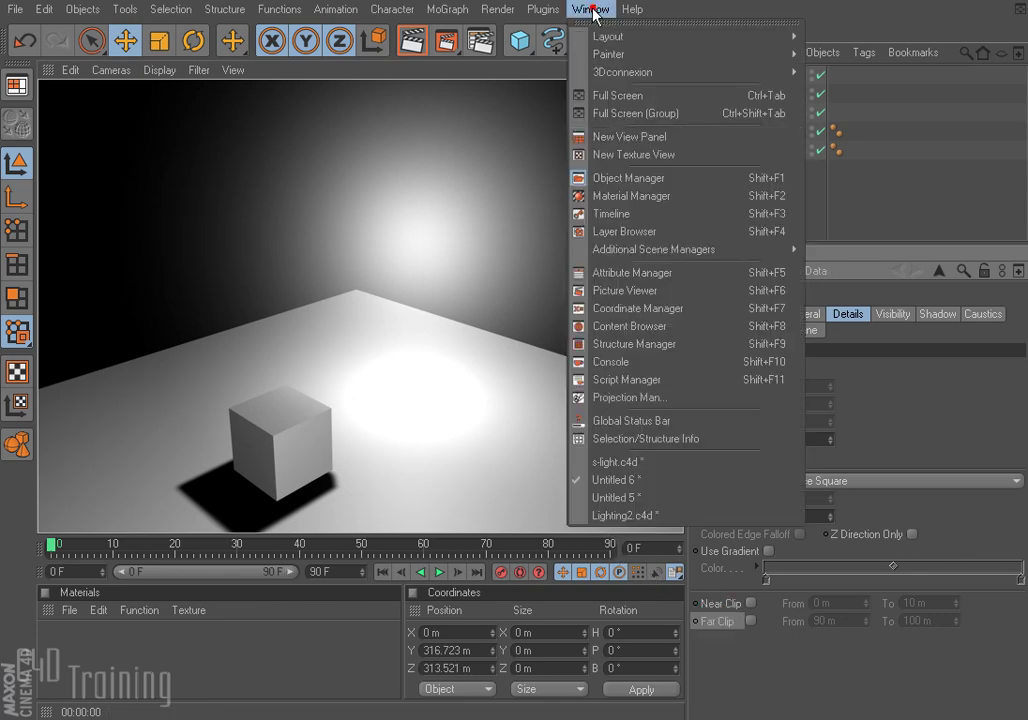
pyautogui.click(668, 462)
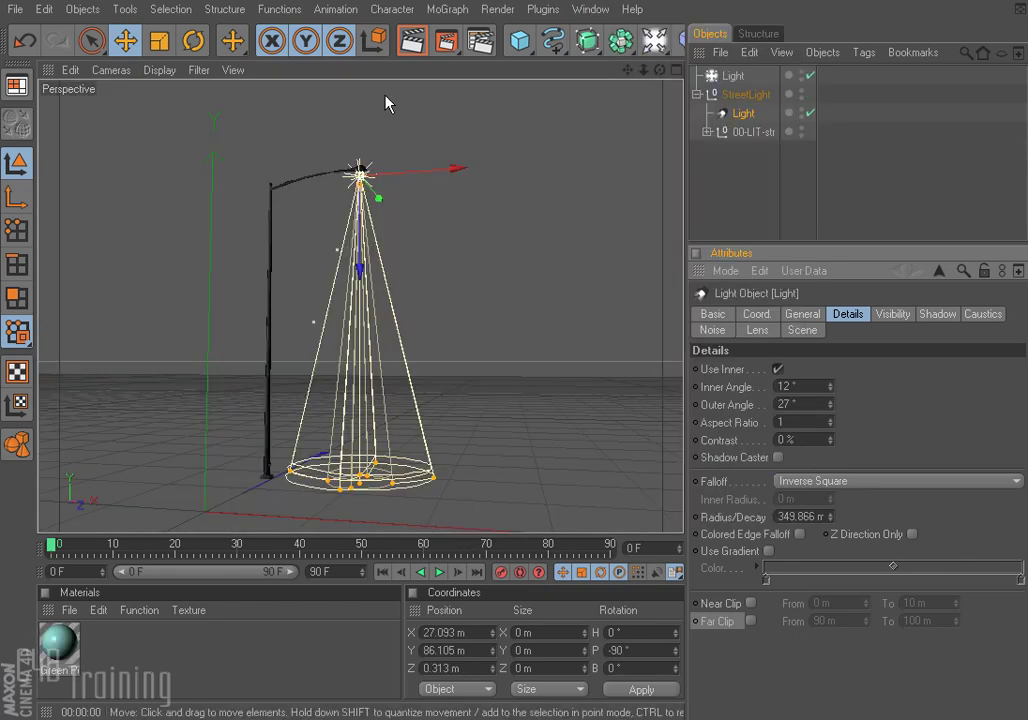
pyautogui.click(412, 40)
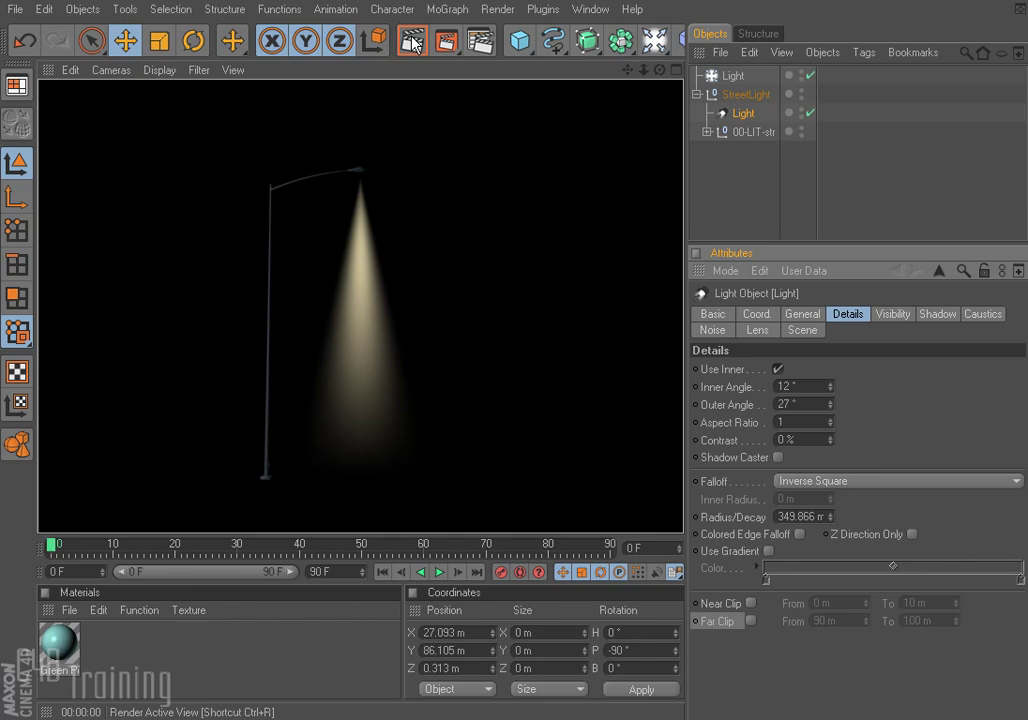
pyautogui.click(514, 363)
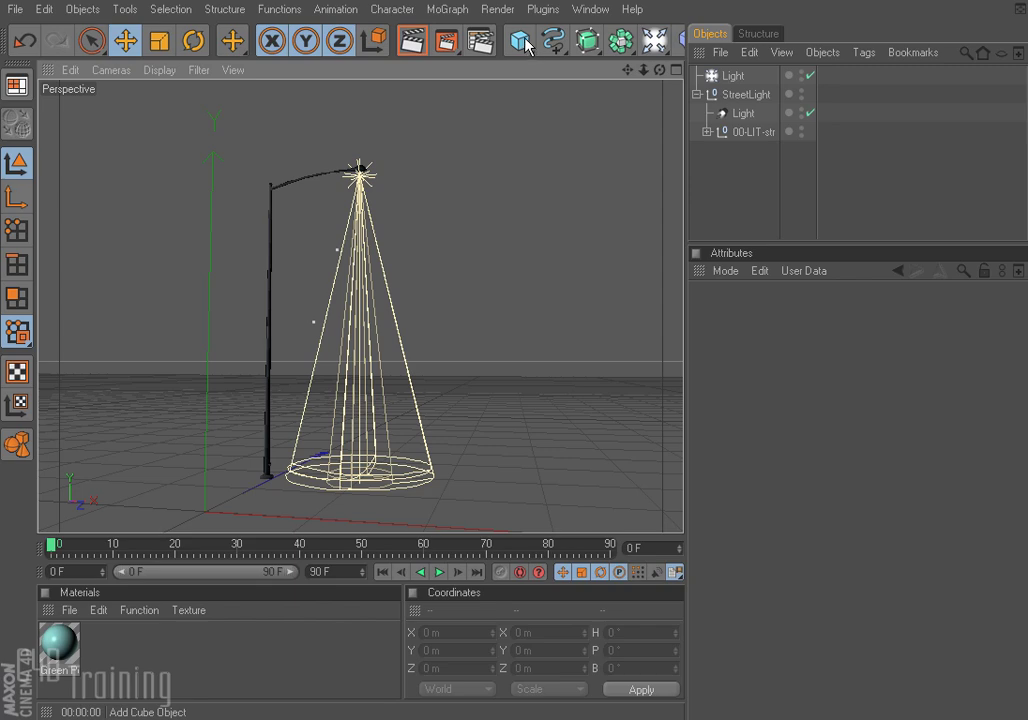
# Add a Plane beneath the street light, lengthen it to a Height of about 1005 m and render the view
pyautogui.moveTo(527, 45); pyautogui.dragTo(700, 95)
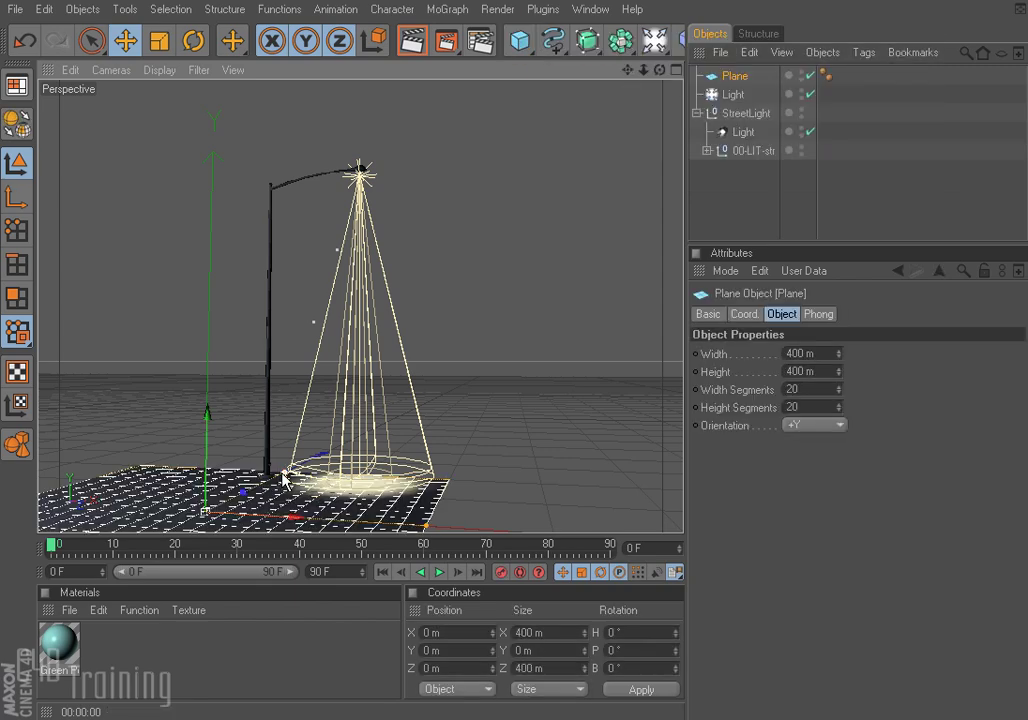
pyautogui.moveTo(283, 478); pyautogui.dragTo(294, 441)
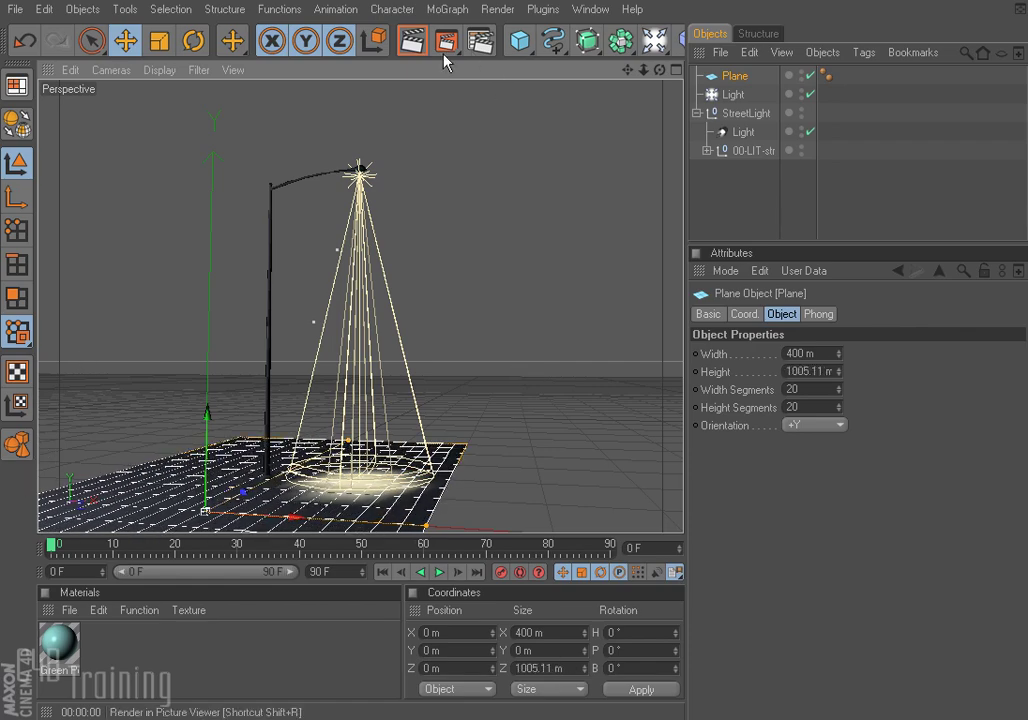
pyautogui.click(413, 41)
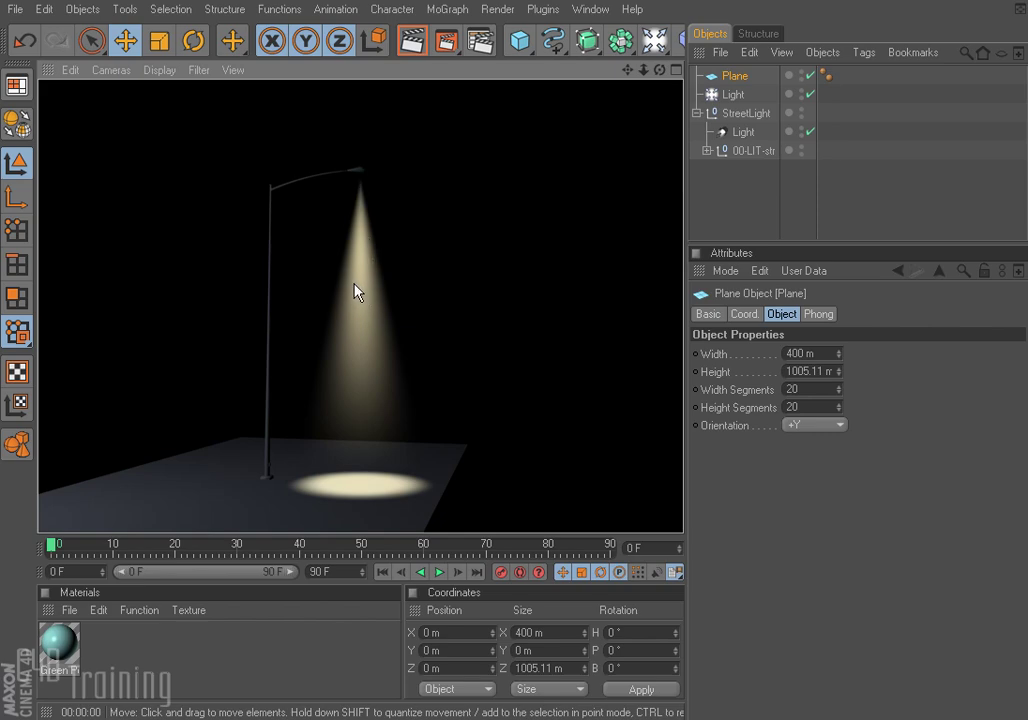
pyautogui.click(514, 363)
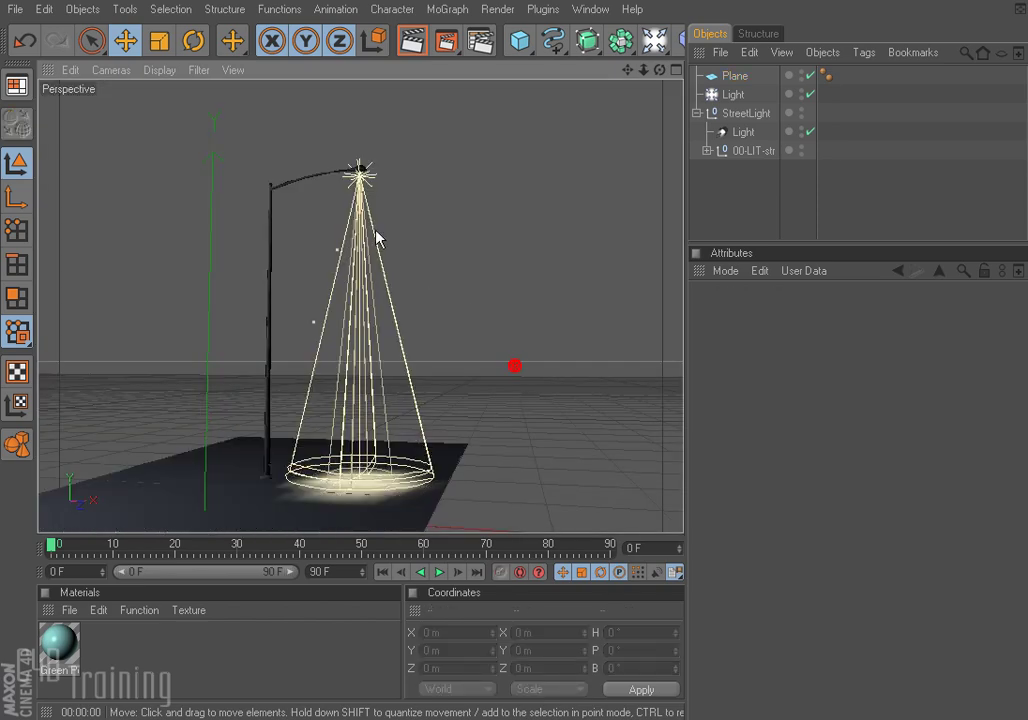
# Enable Near Clip and Far Clip on the spot light inside StreetLight and render a closer view of the lamp
pyautogui.click(736, 96)
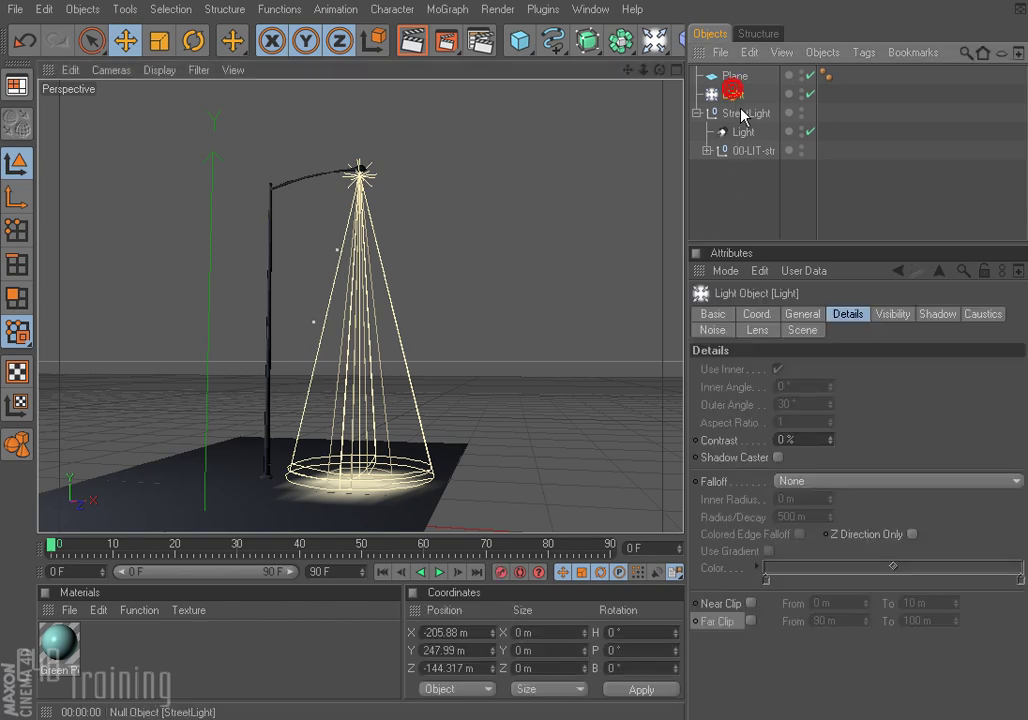
pyautogui.click(743, 132)
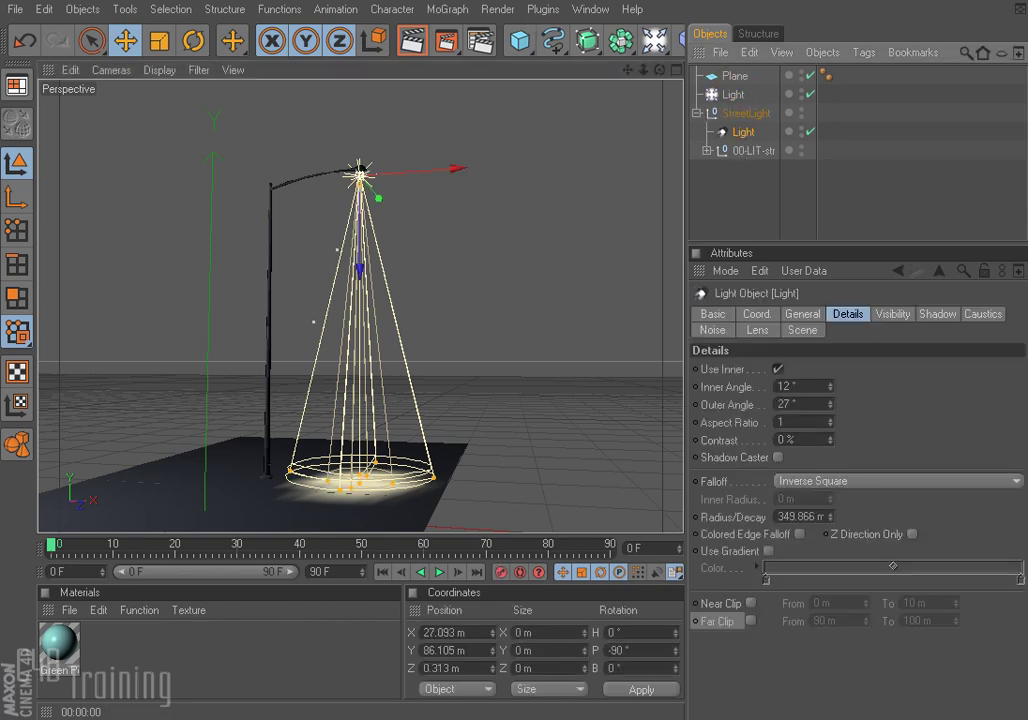
pyautogui.click(750, 603)
pyautogui.click(750, 621)
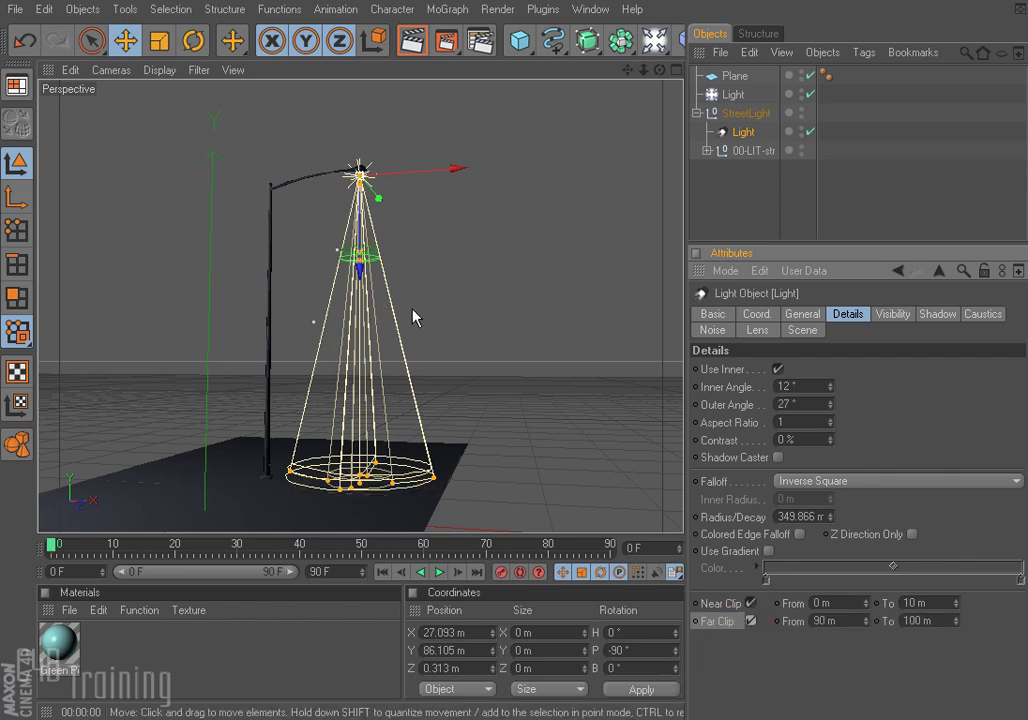
pyautogui.scroll(10, 457, 335)
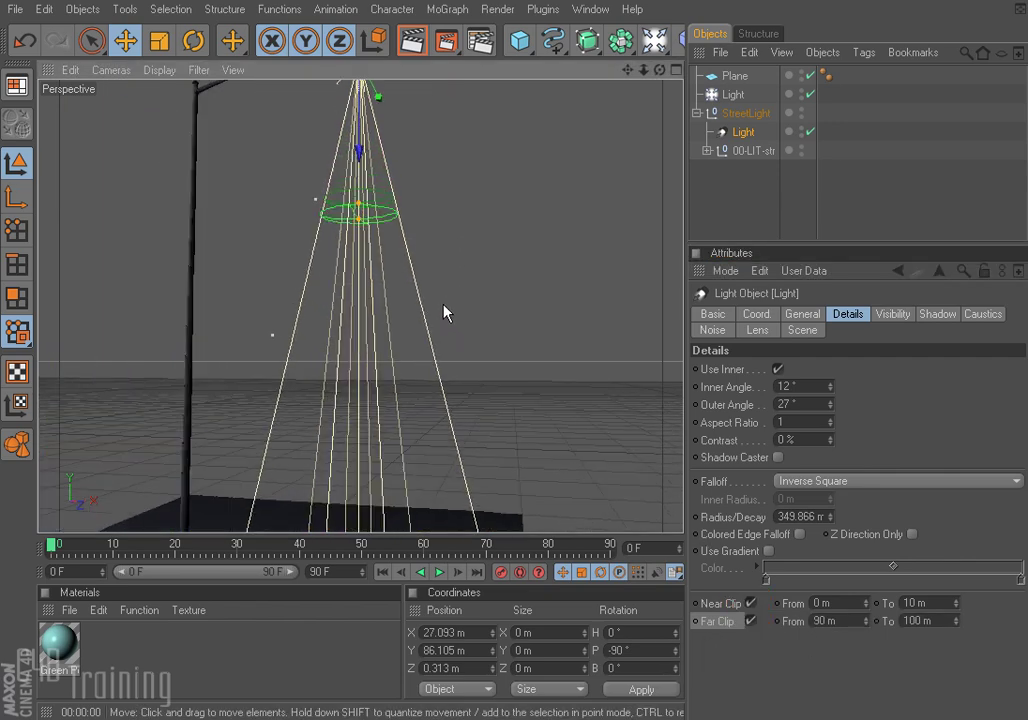
pyautogui.scroll(-10, 445, 310)
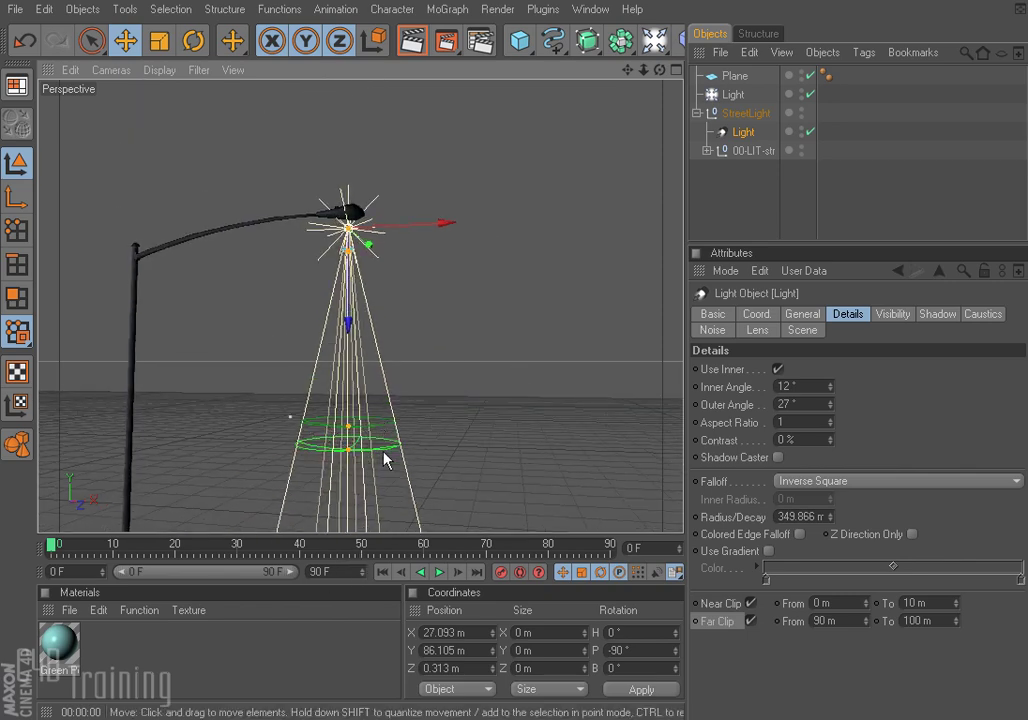
pyautogui.click(413, 40)
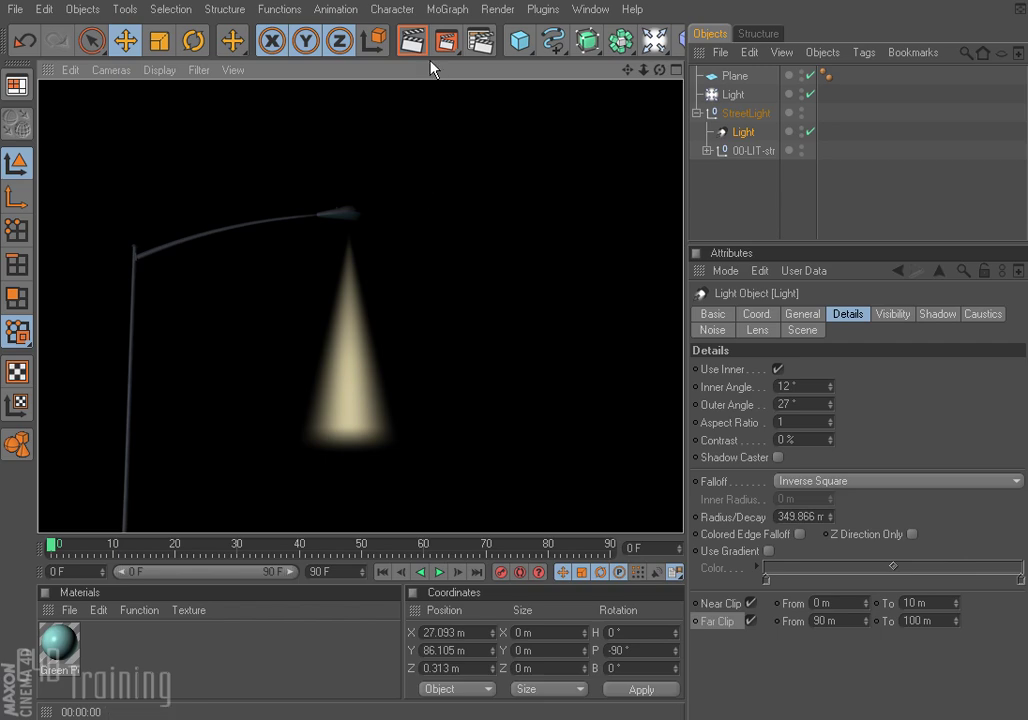
# Set the spot light's Near Clip to 5–31 m and its Far Clip to 82–194 m, and render the view
pyautogui.click(544, 319)
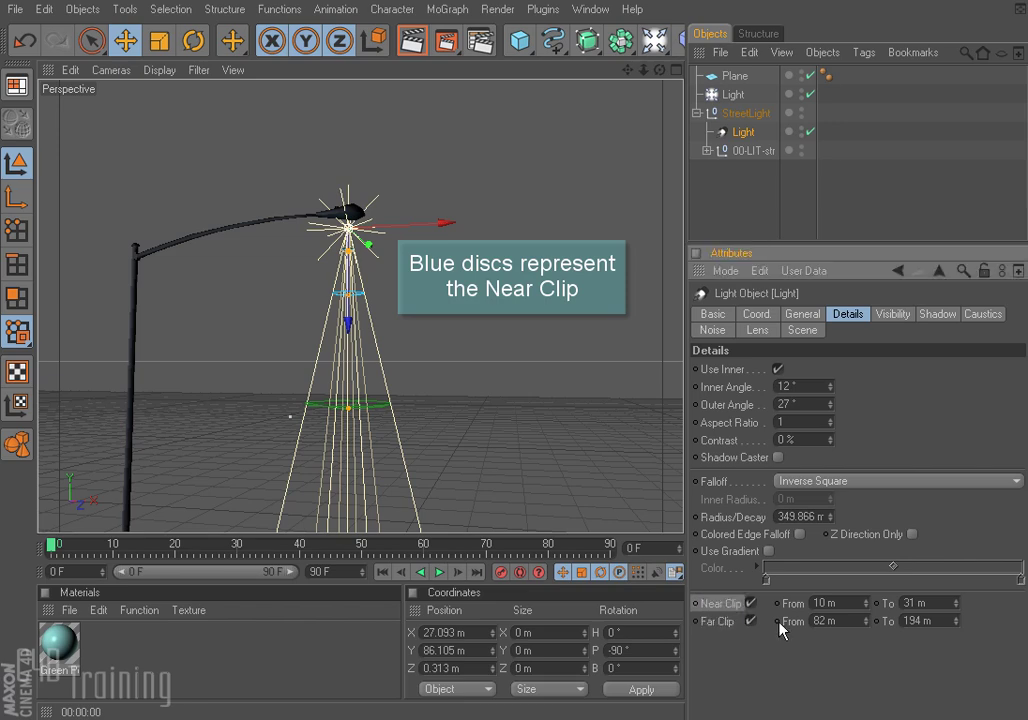
pyautogui.moveTo(866, 604); pyautogui.dragTo(866, 584)
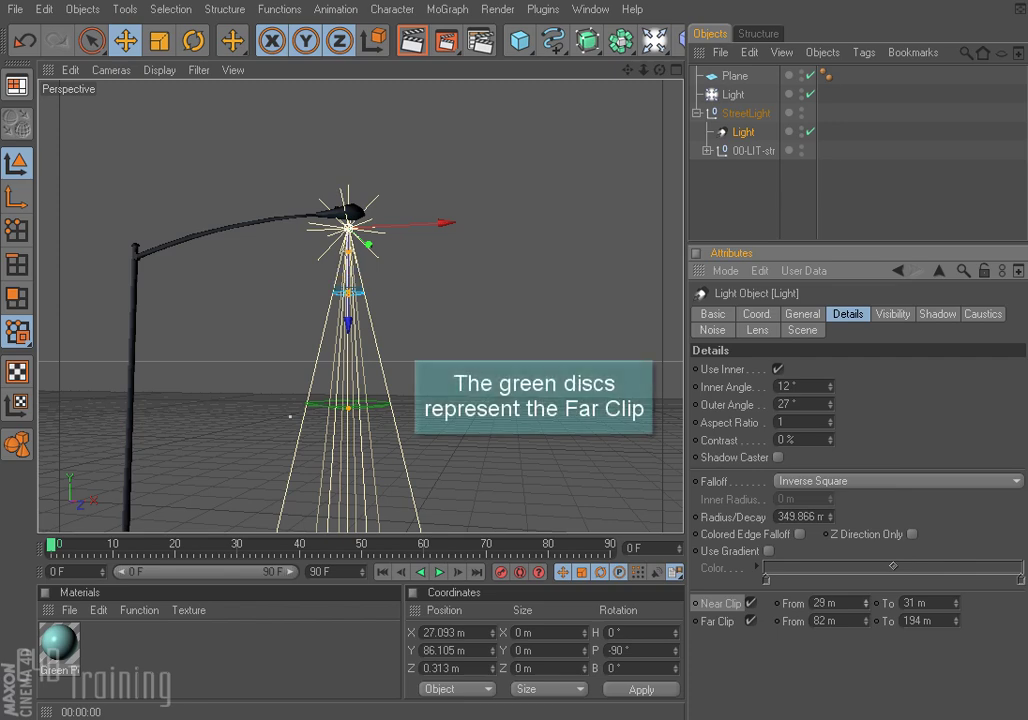
pyautogui.click(413, 40)
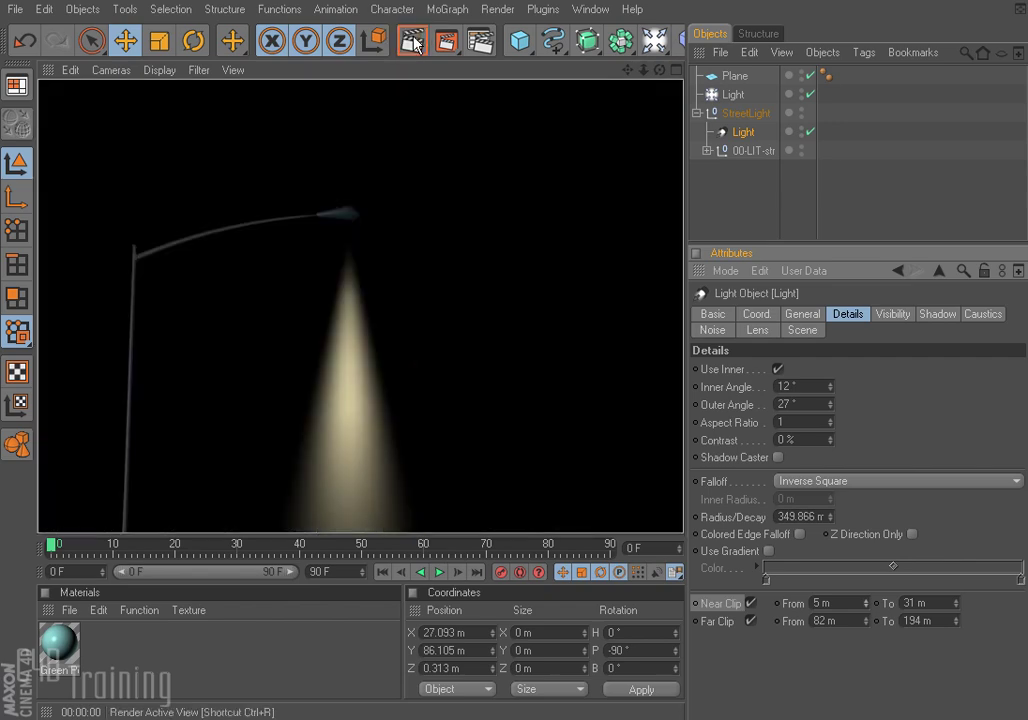
# Raise the spot light's Near Clip From to 28 m and render, and set the Near Clip range to 42–44 m and render again
pyautogui.moveTo(864, 608); pyautogui.dragTo(864, 585)
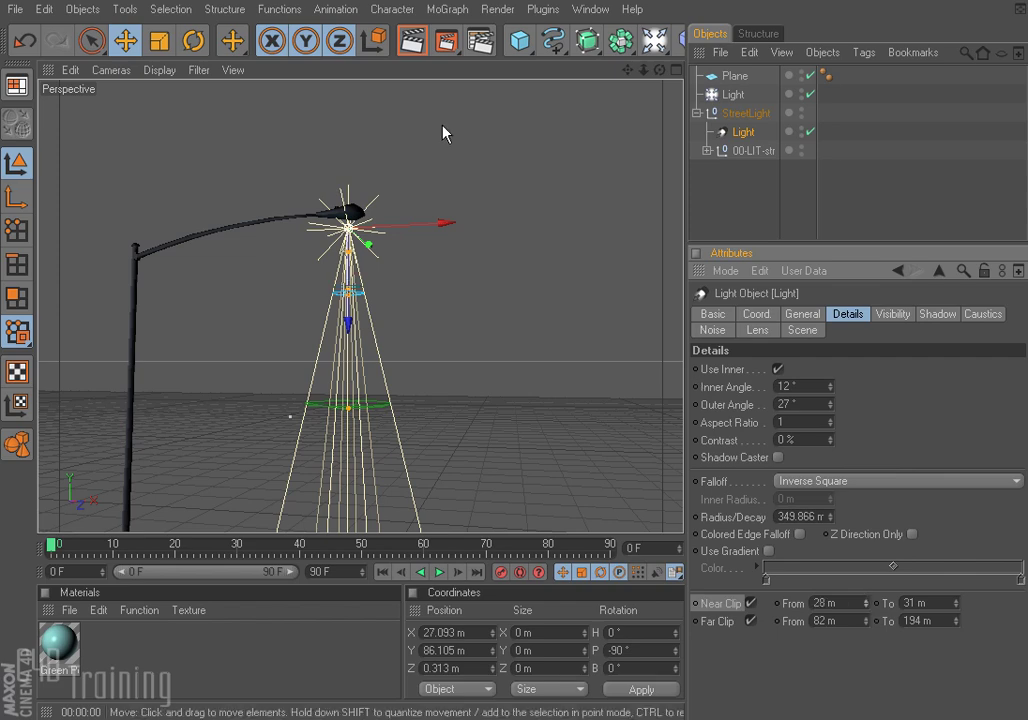
pyautogui.click(413, 40)
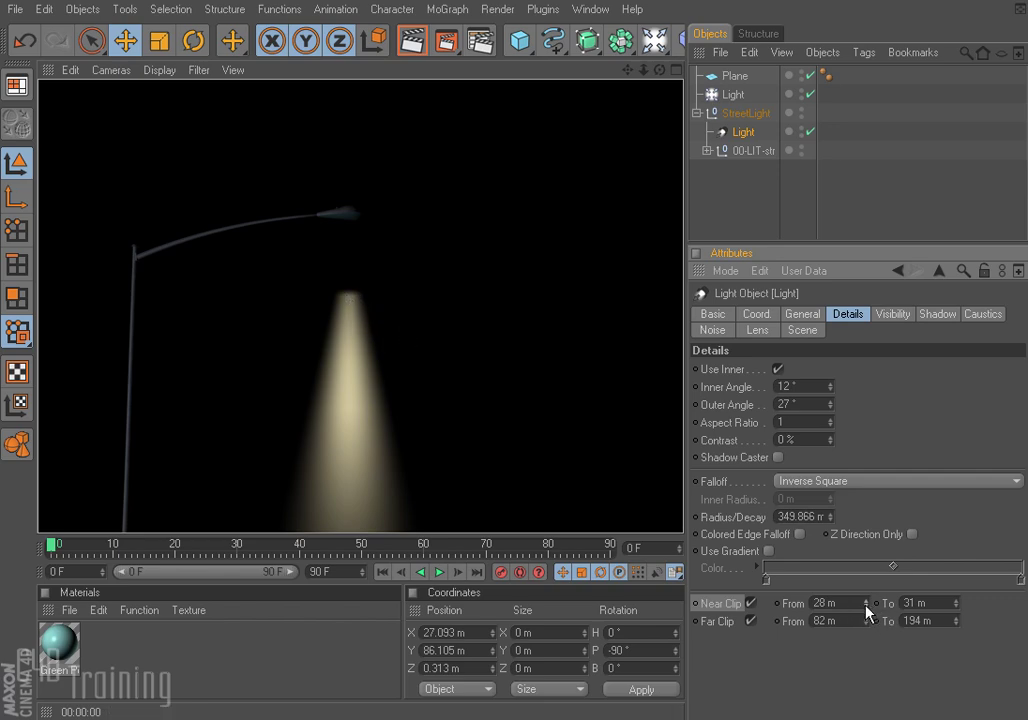
pyautogui.moveTo(957, 607)
pyautogui.mouseDown()
pyautogui.moveTo(957, 591)
pyautogui.moveTo(959, 605)
pyautogui.mouseUp()
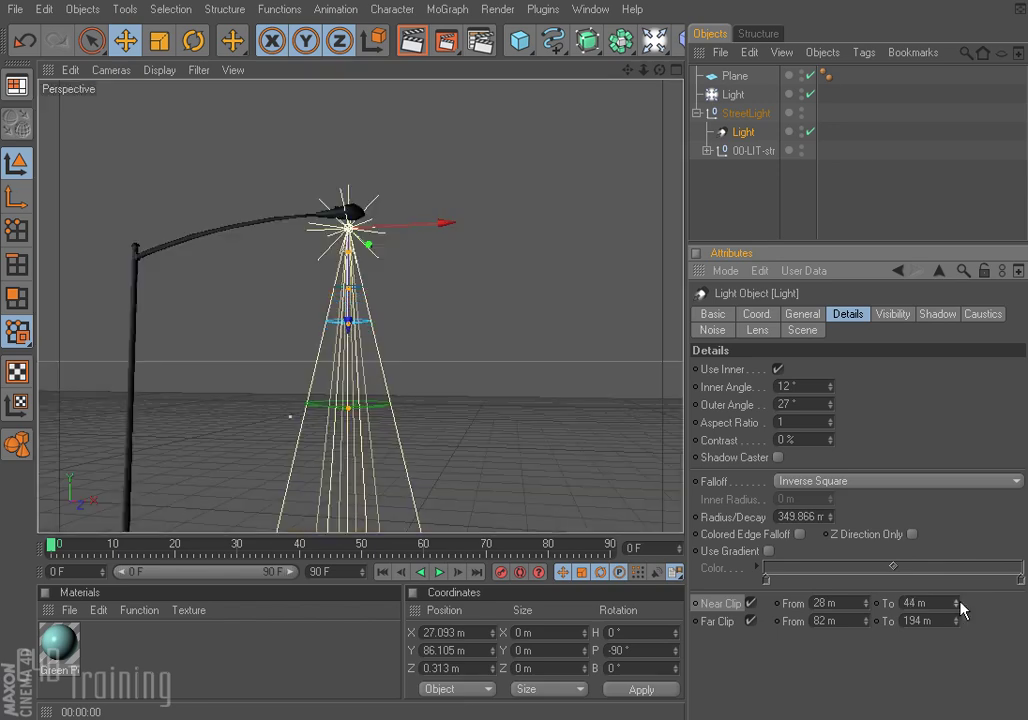
pyautogui.click(866, 600)
pyautogui.moveTo(866, 602); pyautogui.dragTo(856, 598)
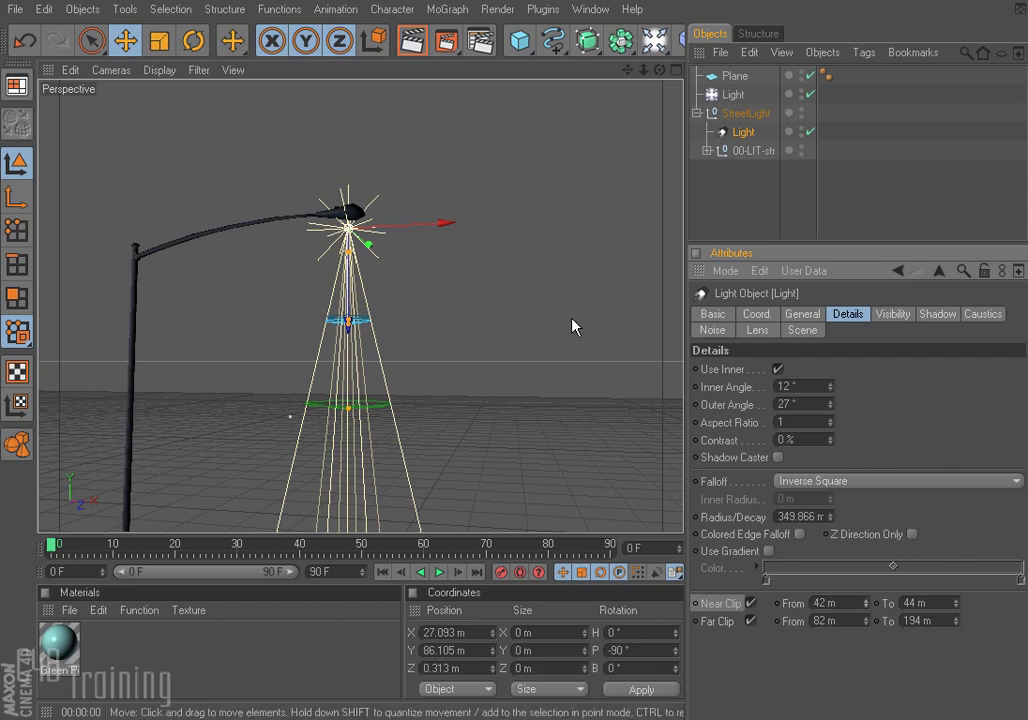
pyautogui.click(412, 42)
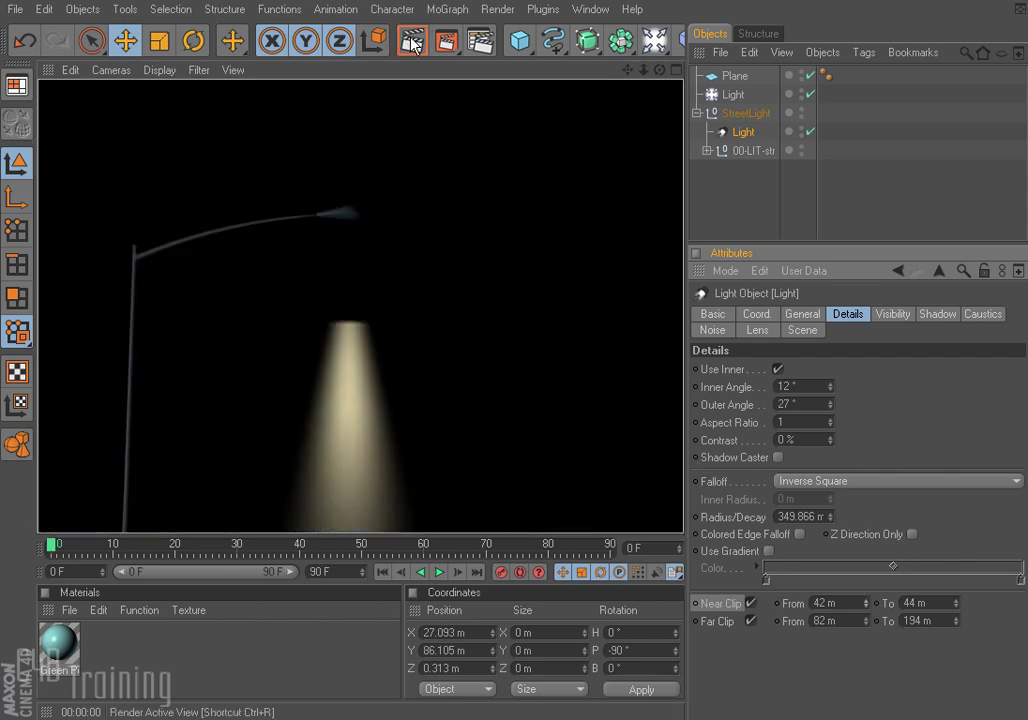
# Move the spot light up to about Y 132 m so its near clip meets the lamp head, and render the view
pyautogui.click(739, 133)
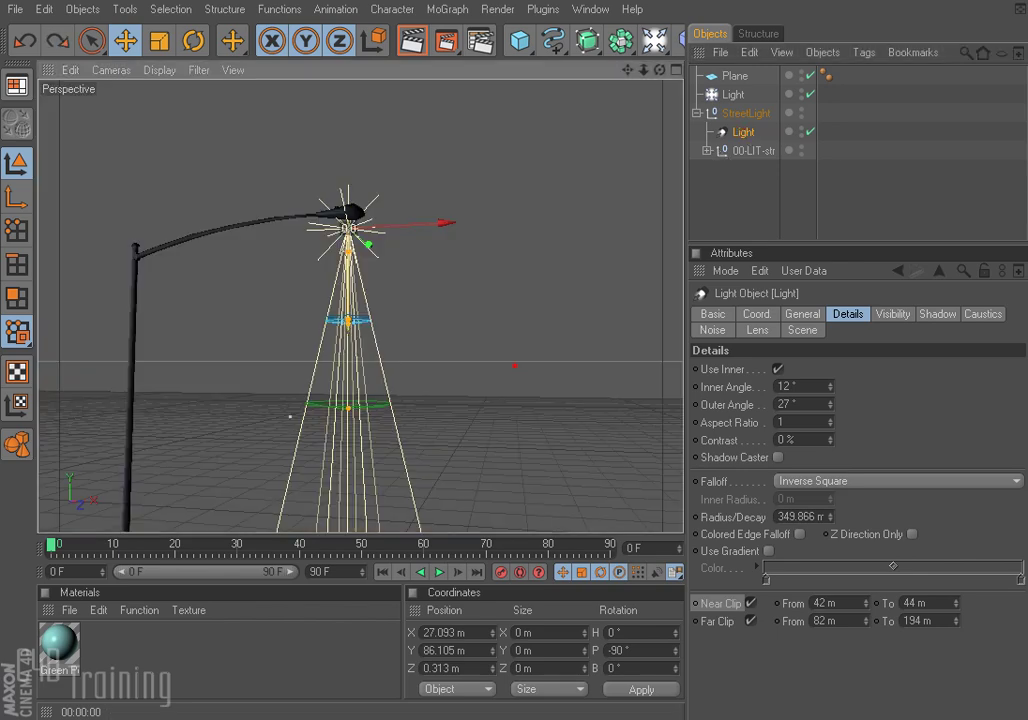
pyautogui.moveTo(348, 343); pyautogui.dragTo(348, 236)
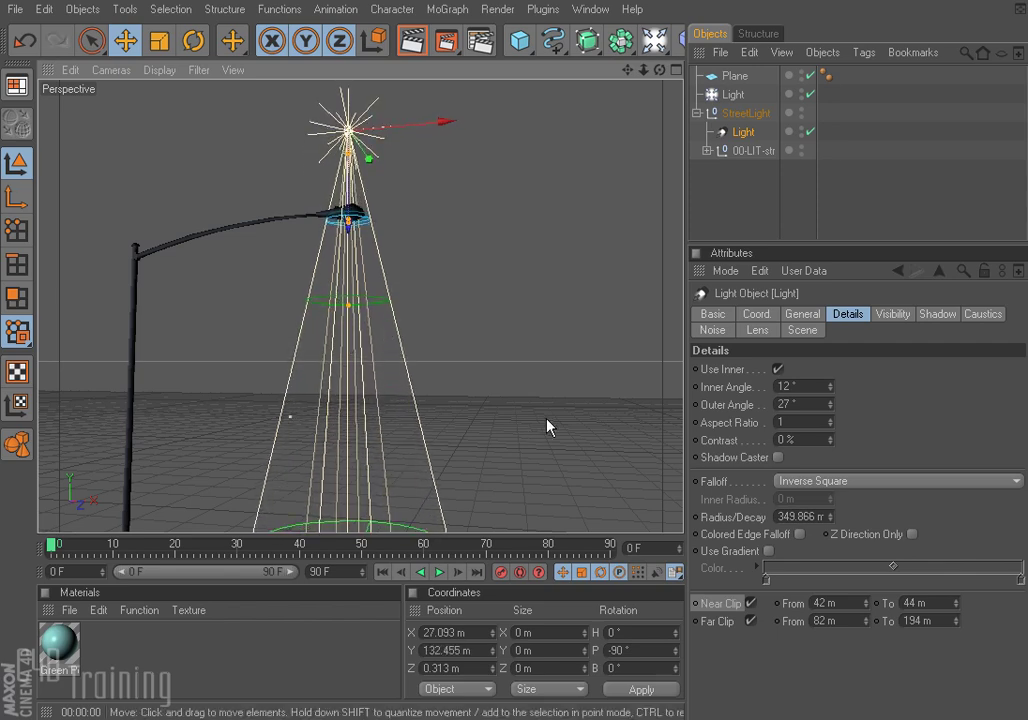
pyautogui.click(414, 42)
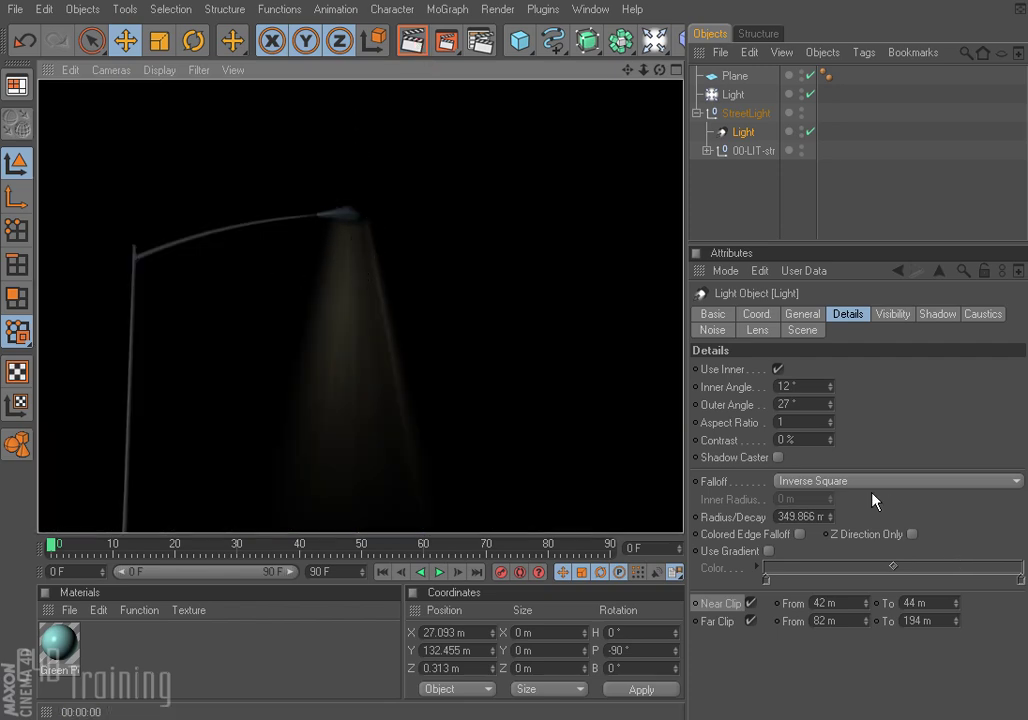
# Set the spot light's Visible Light to Inverse Volumetric and render it both close up and with the whole street light in frame
pyautogui.click(814, 316)
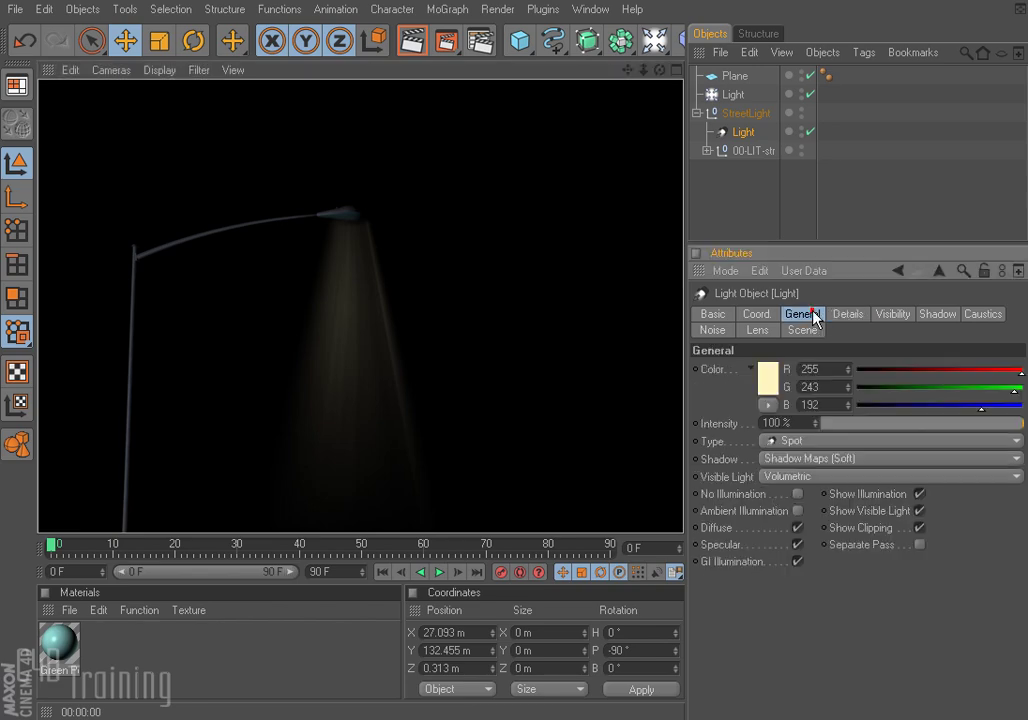
pyautogui.click(810, 477)
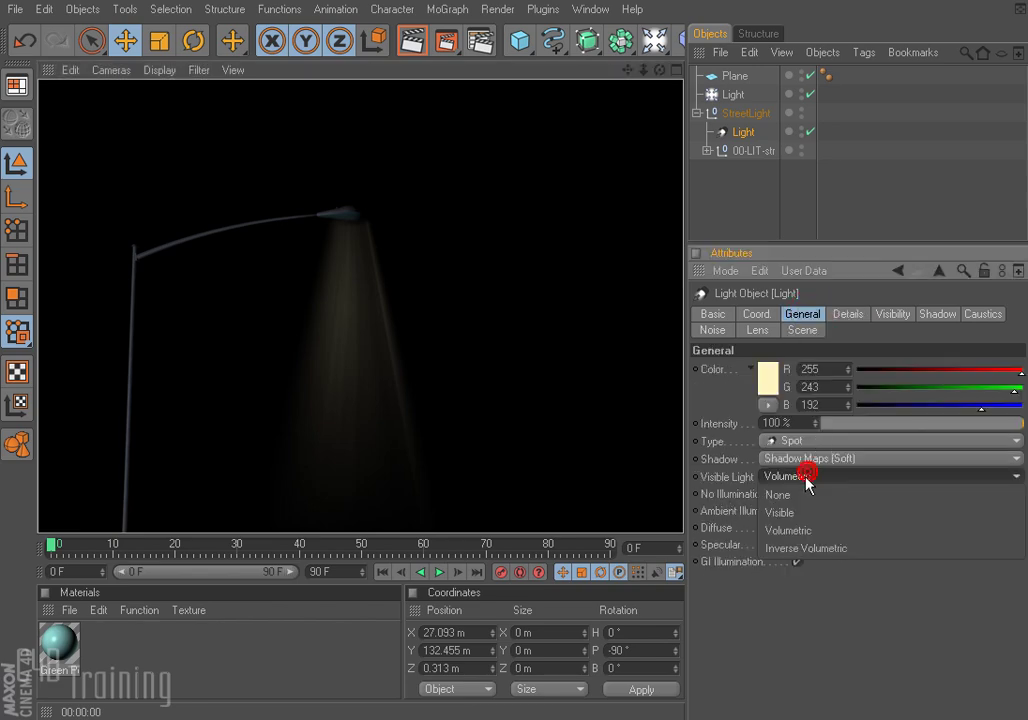
pyautogui.click(805, 548)
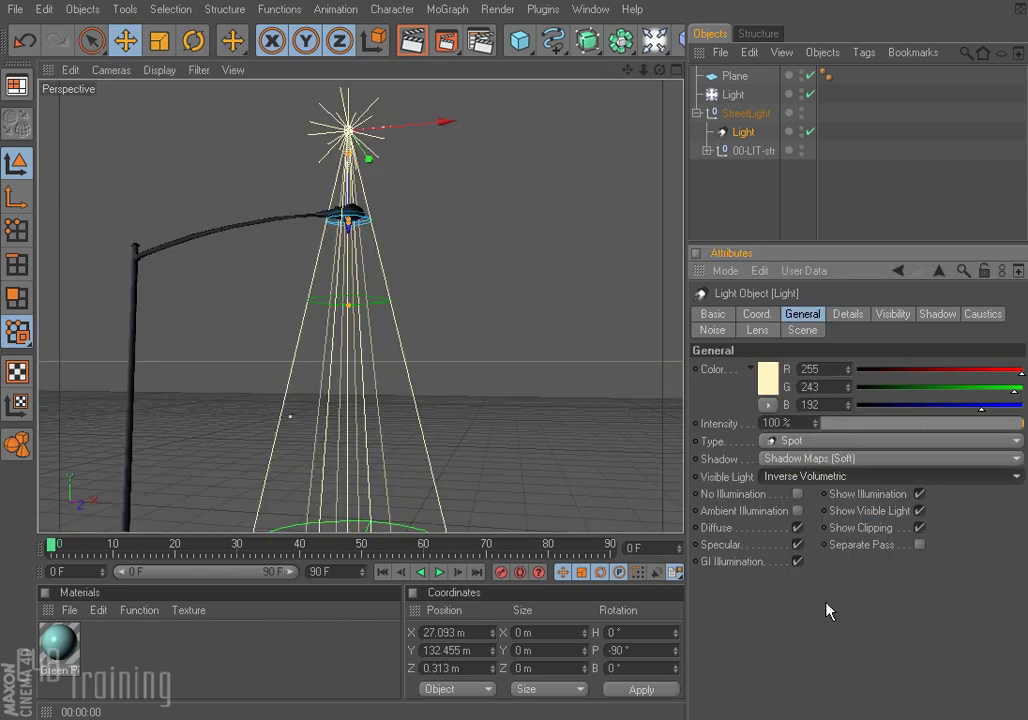
pyautogui.click(416, 42)
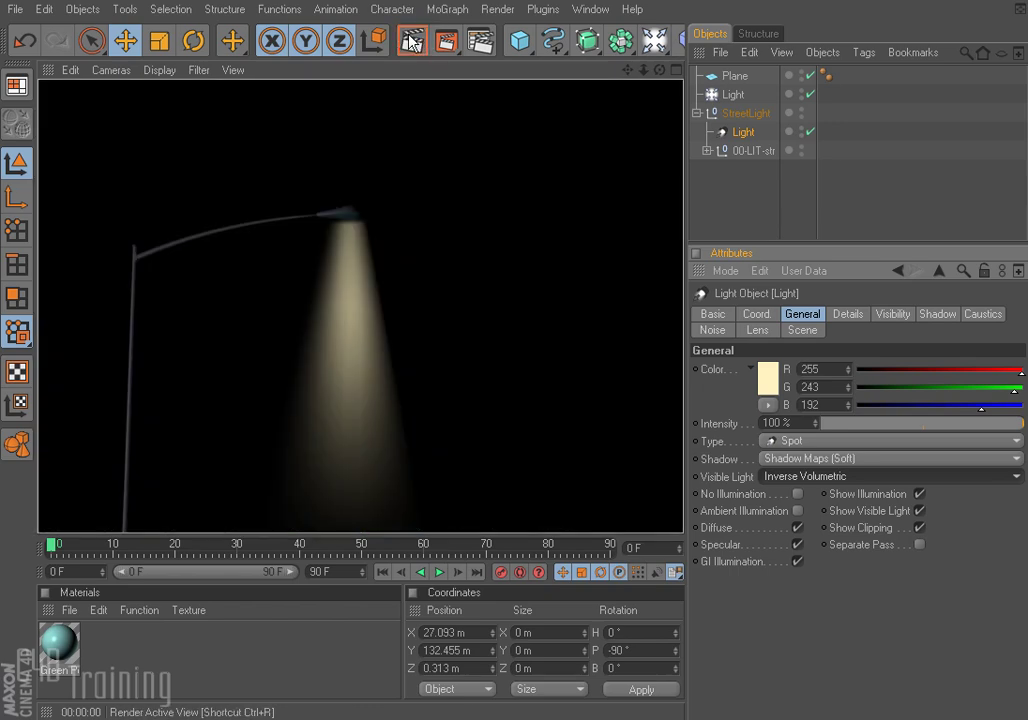
pyautogui.click(466, 362)
pyautogui.keyDown('alt'); pyautogui.moveTo(468, 358); pyautogui.dragTo(488, 421); pyautogui.keyUp('alt')
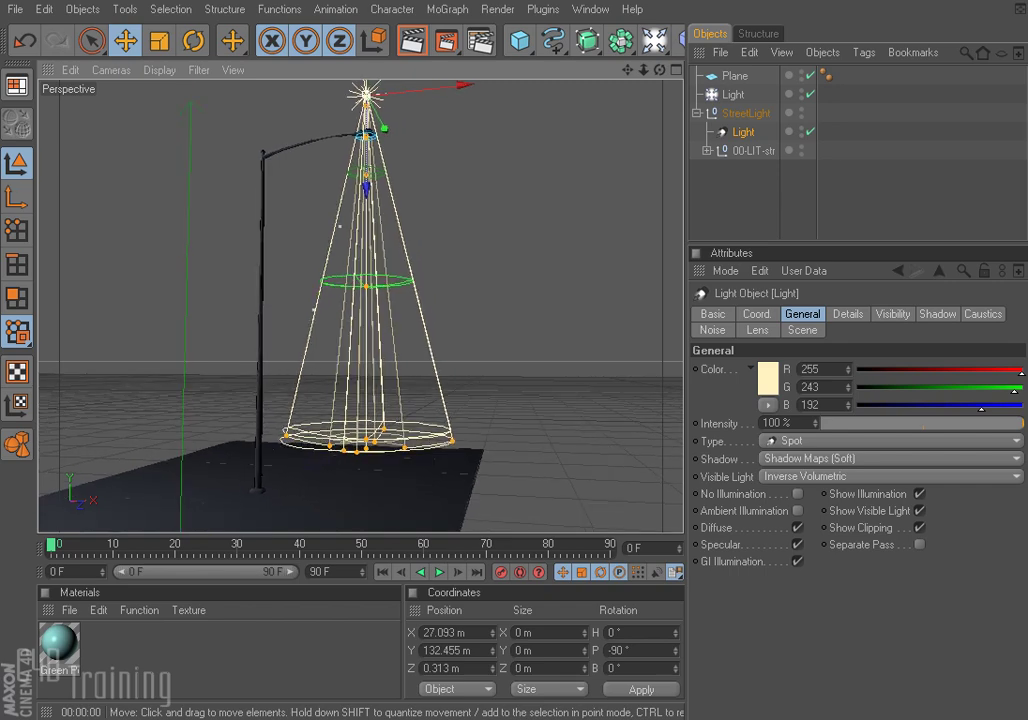
pyautogui.click(414, 40)
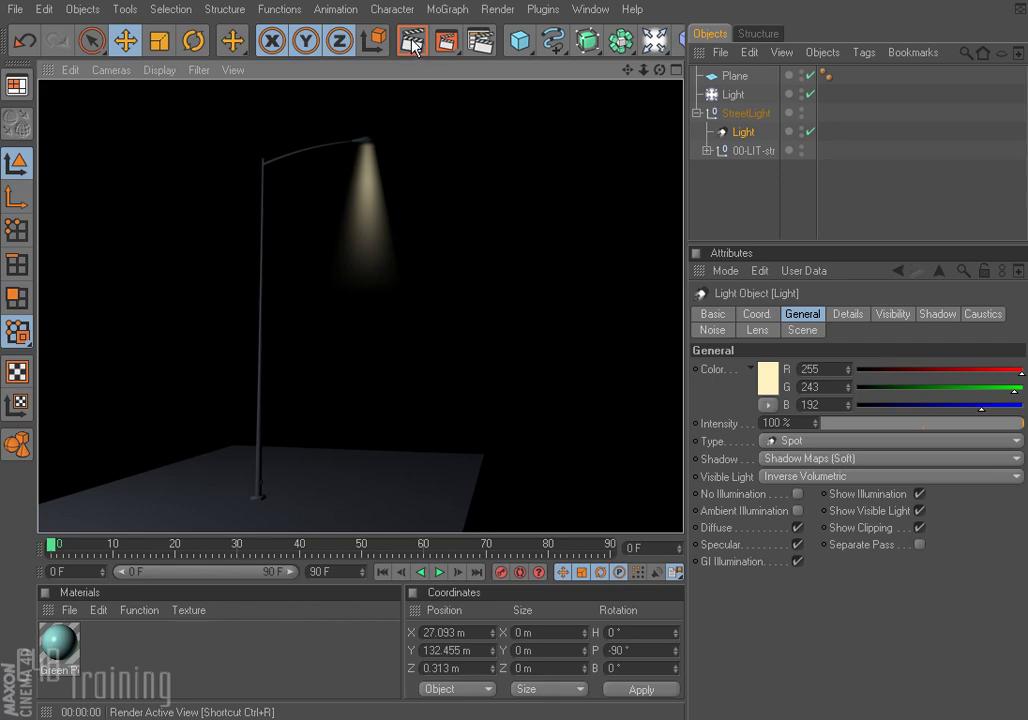
# Set the spot light's Far Clip From to 172 m and To to 402 m, and render the view
pyautogui.click(850, 315)
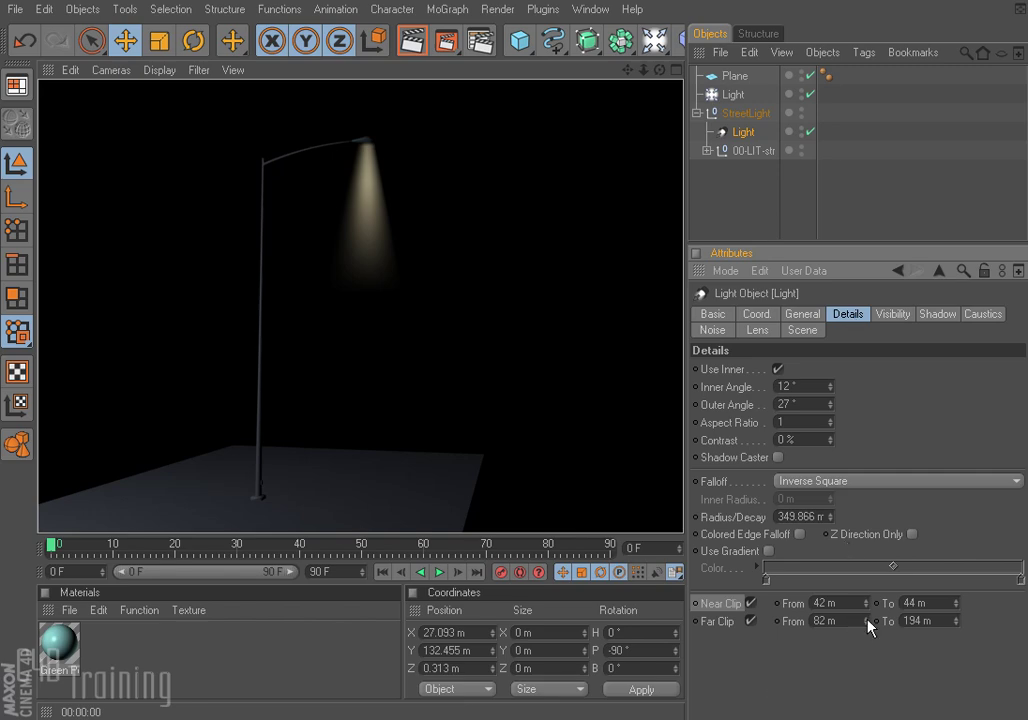
pyautogui.moveTo(866, 621); pyautogui.dragTo(866, 590)
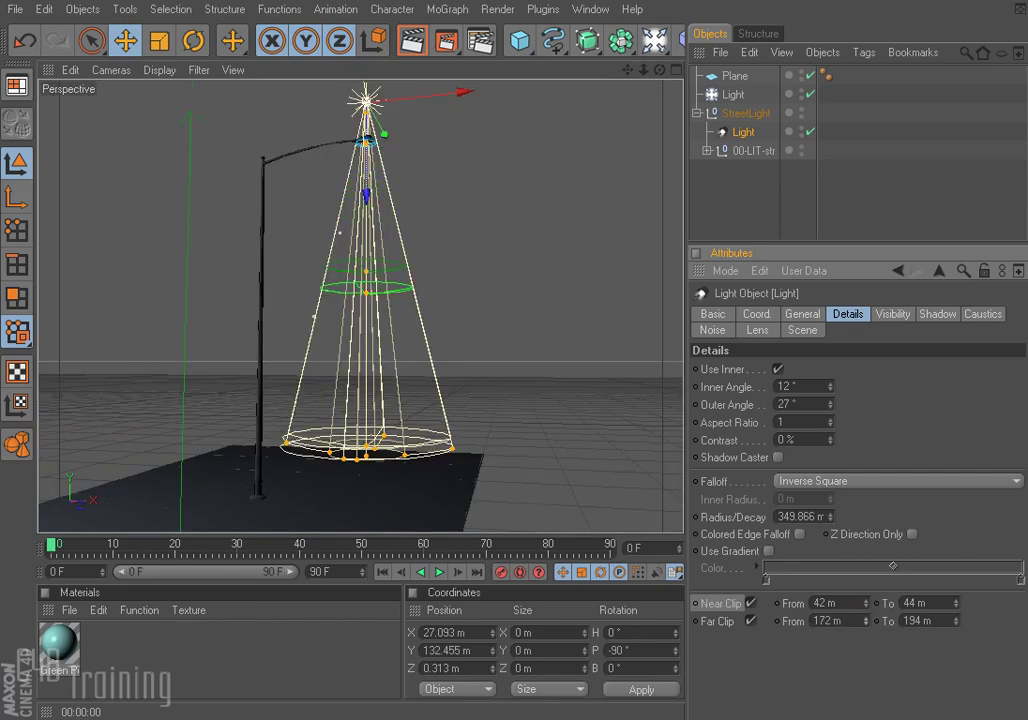
pyautogui.moveTo(957, 621); pyautogui.dragTo(957, 559)
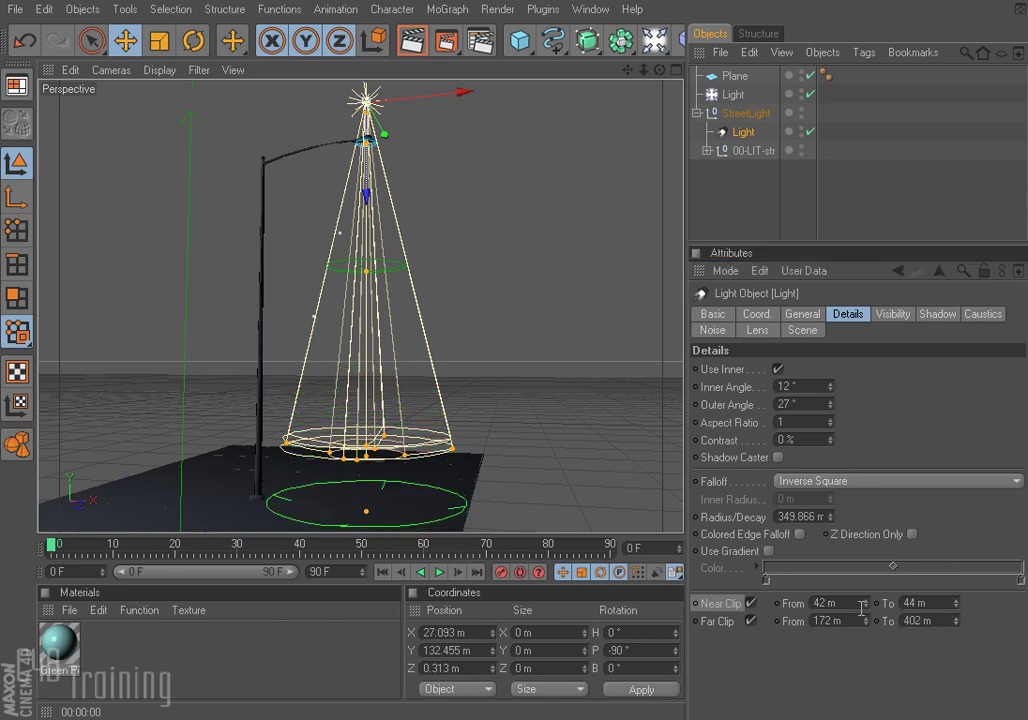
pyautogui.click(418, 44)
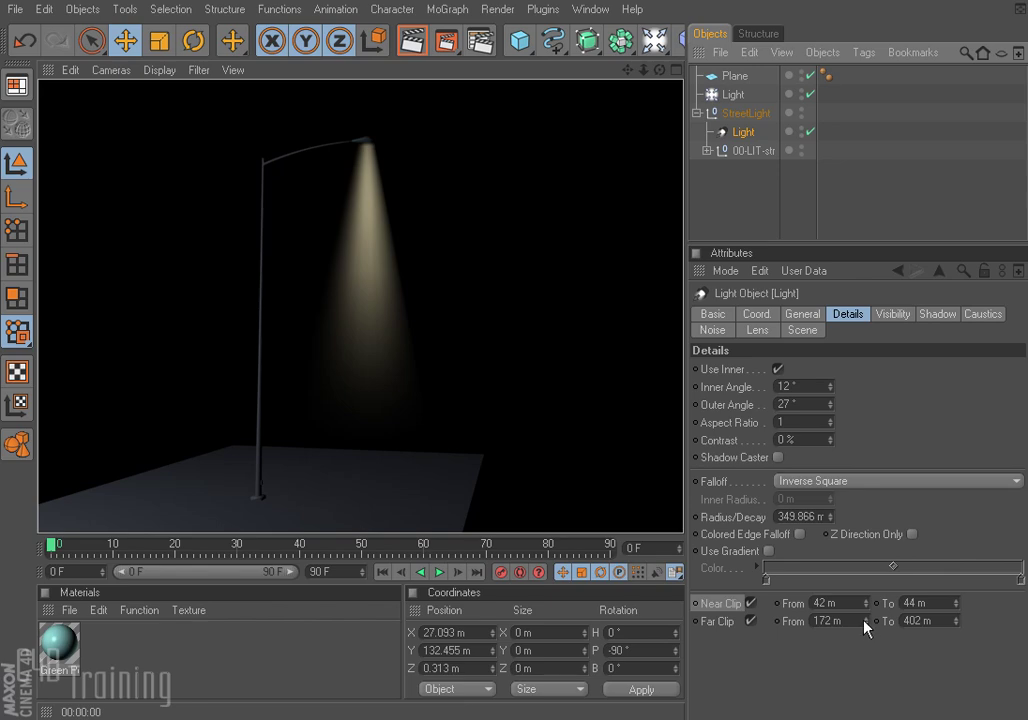
# Set the spot light's Far Clip From to 401 m and render, and switch its Visible Light to Volumetric and render again
pyautogui.moveTo(866, 622); pyautogui.dragTo(866, 549)
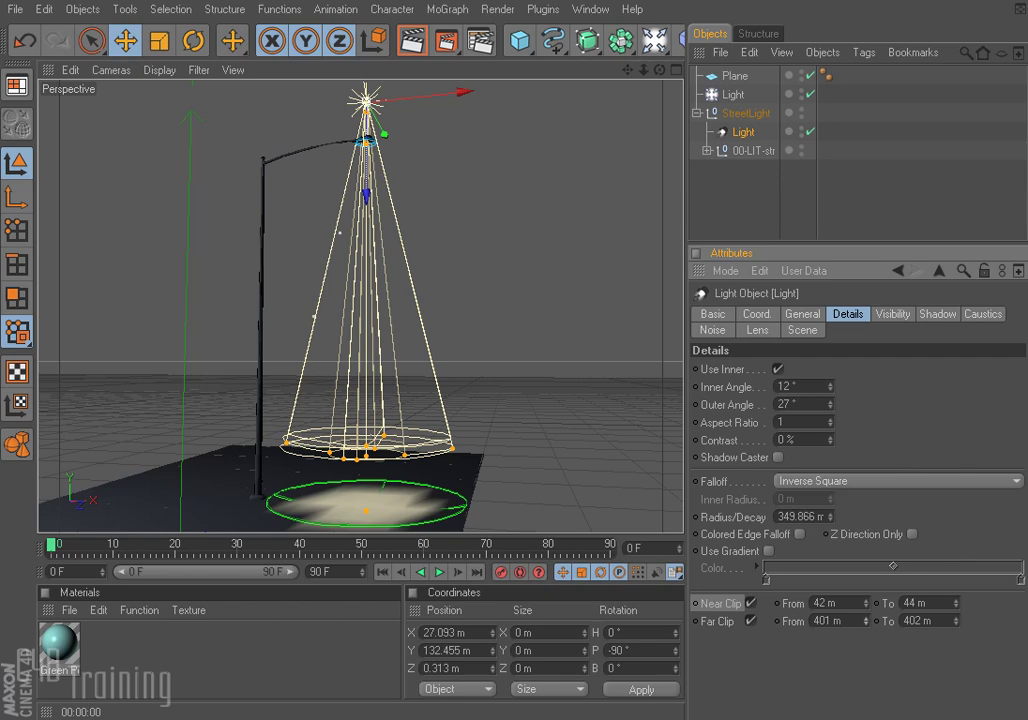
pyautogui.click(414, 40)
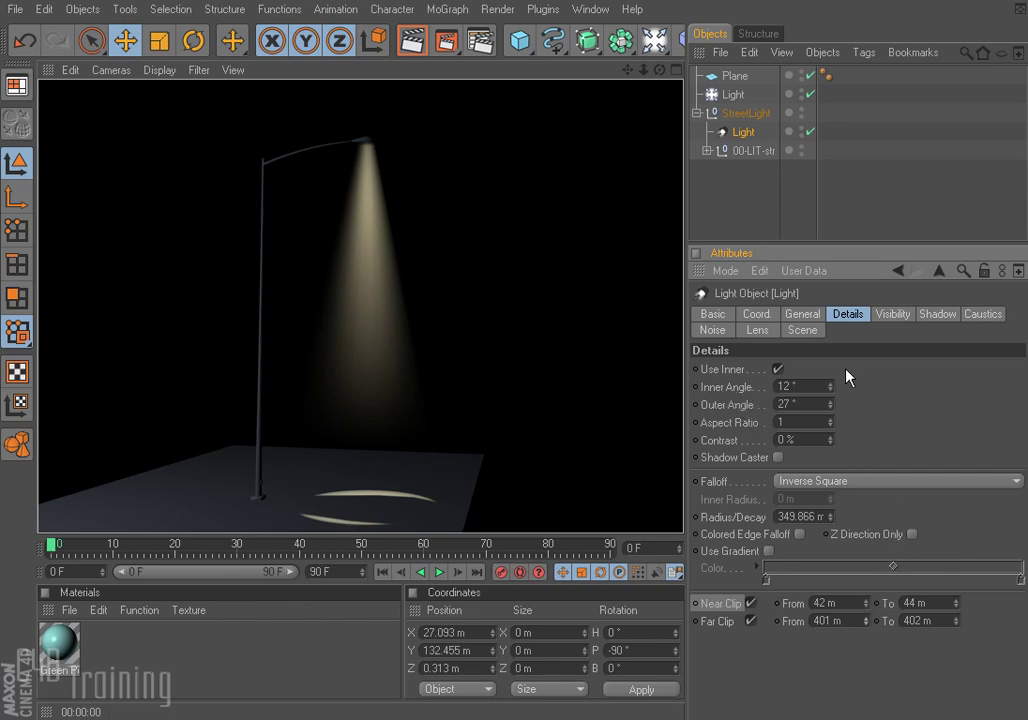
pyautogui.click(808, 318)
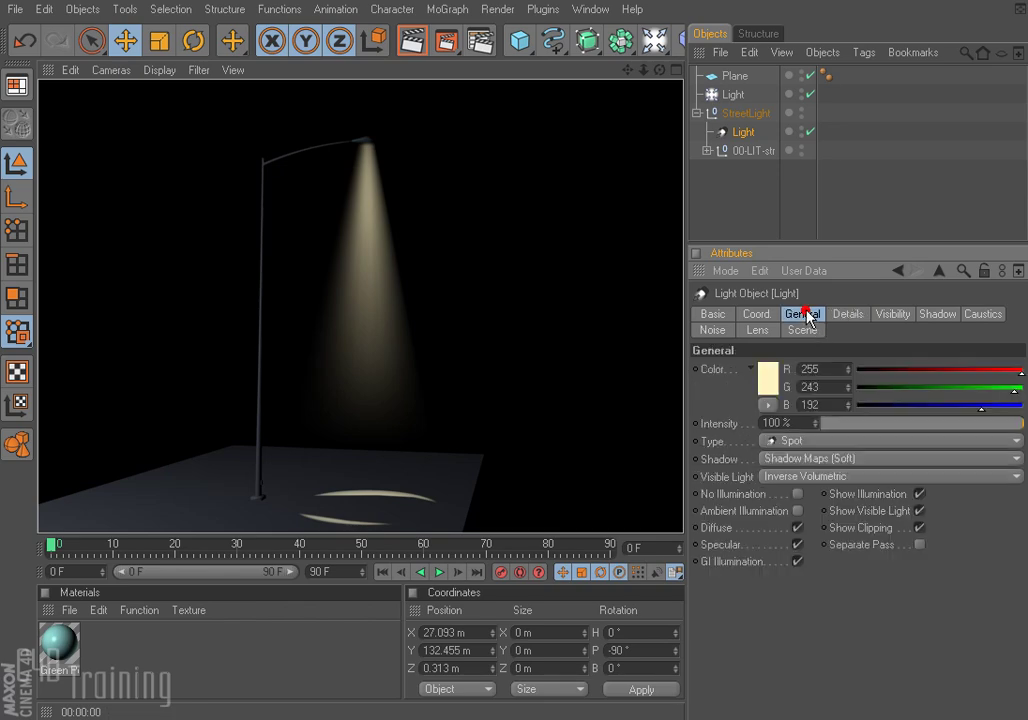
pyautogui.click(812, 478)
pyautogui.click(810, 530)
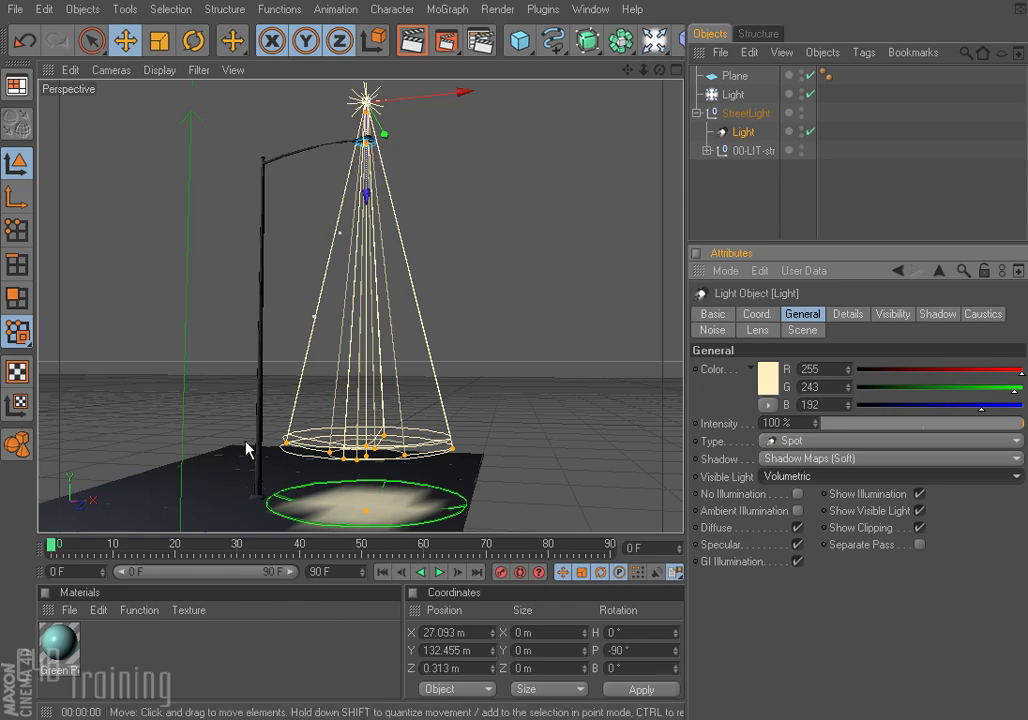
pyautogui.click(414, 40)
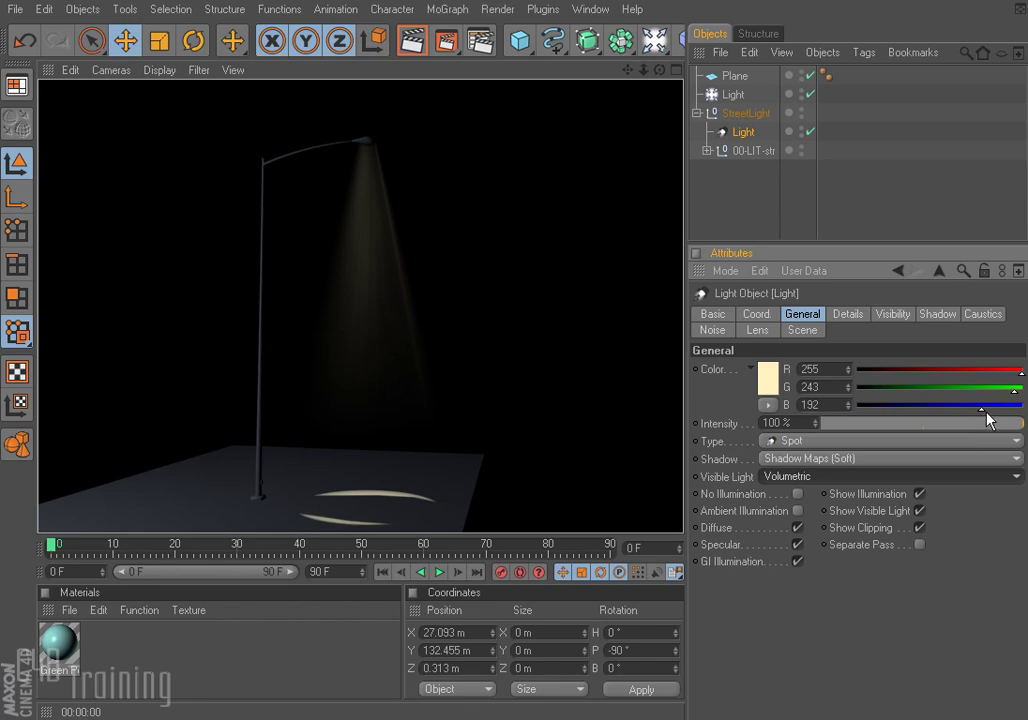
# Exclude the 00-LIT-str lamp model from the spot light's effect and render the view
pyautogui.click(806, 332)
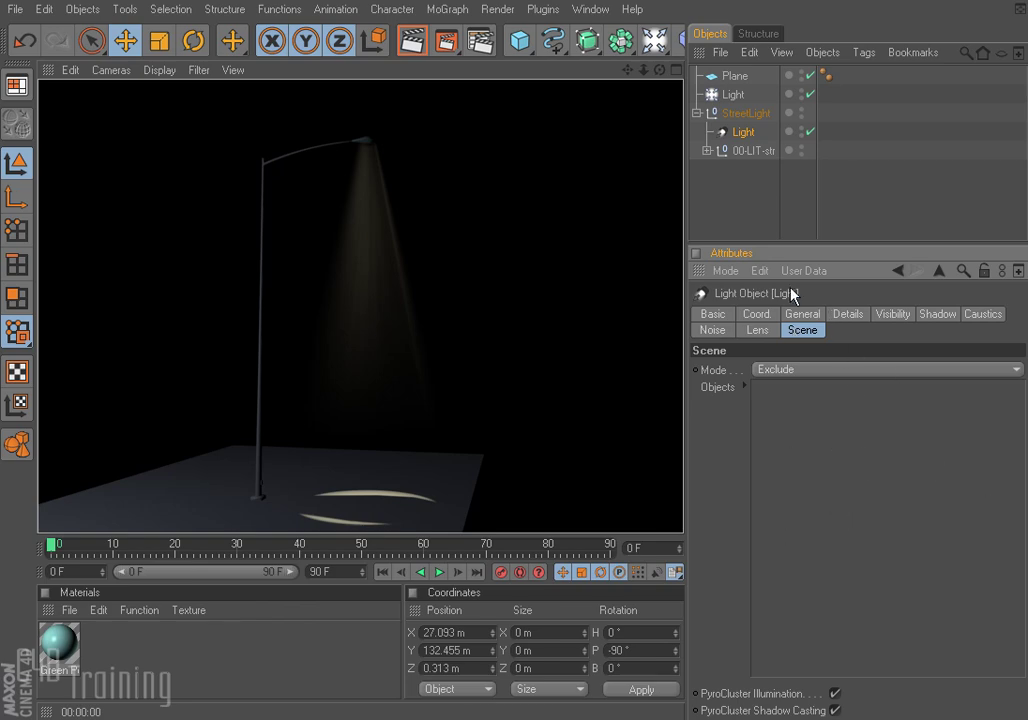
pyautogui.click(747, 151)
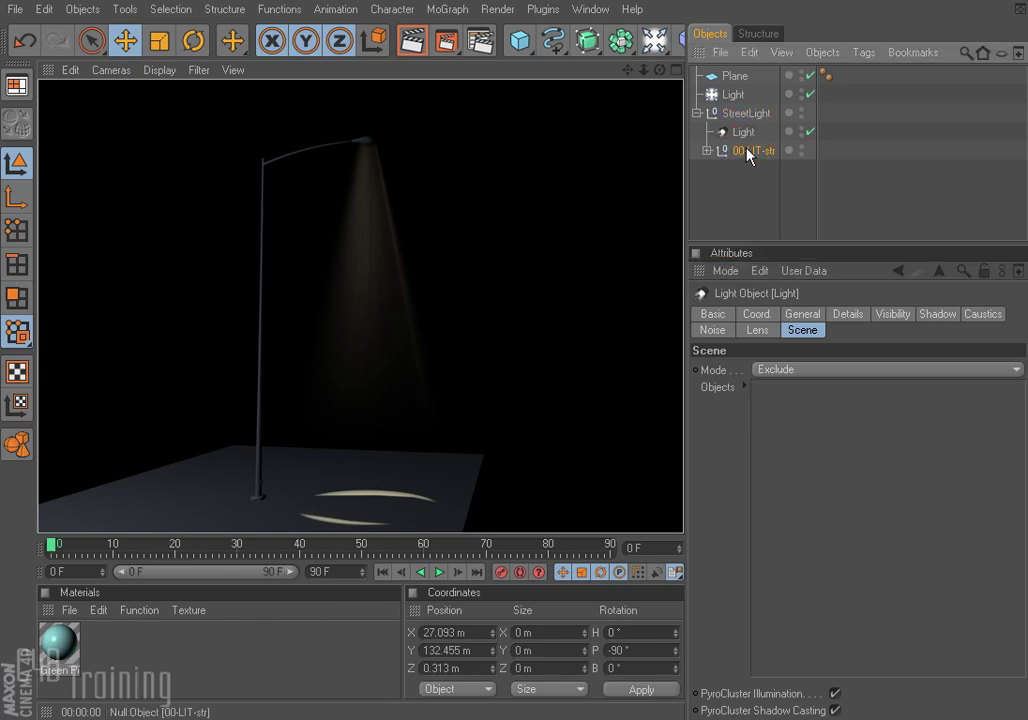
pyautogui.moveTo(747, 153); pyautogui.dragTo(823, 432)
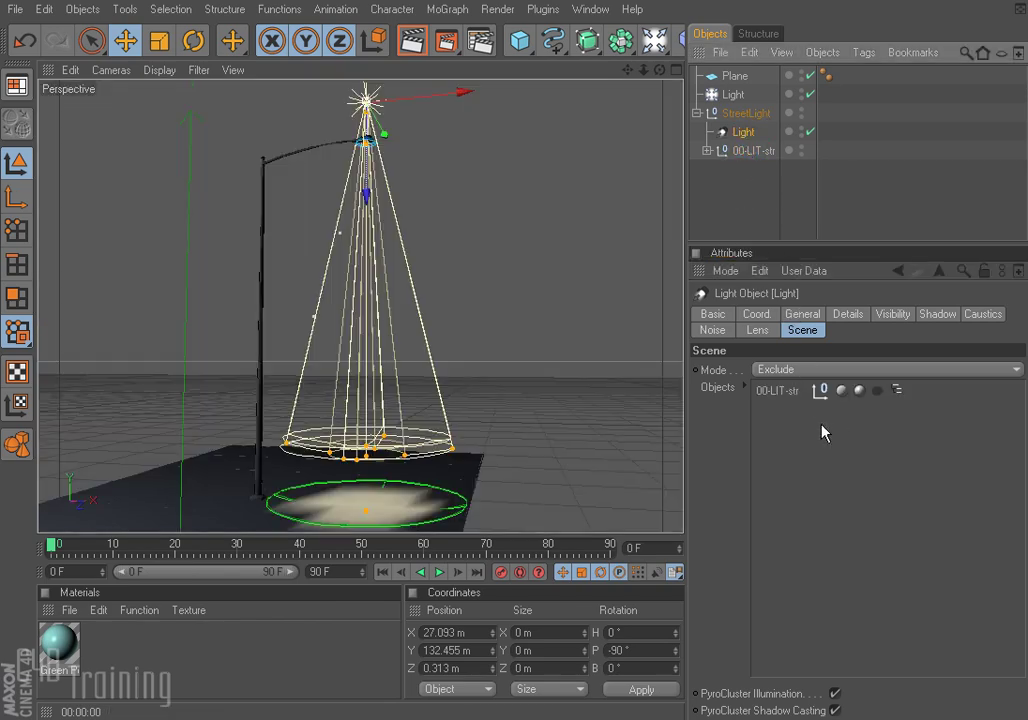
pyautogui.click(410, 40)
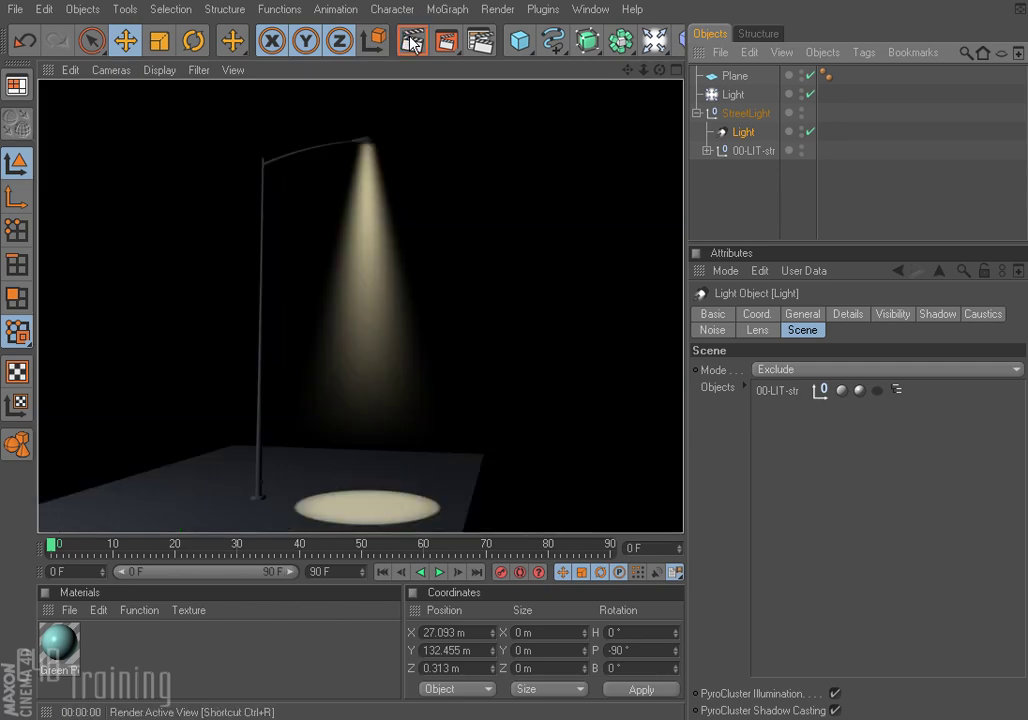
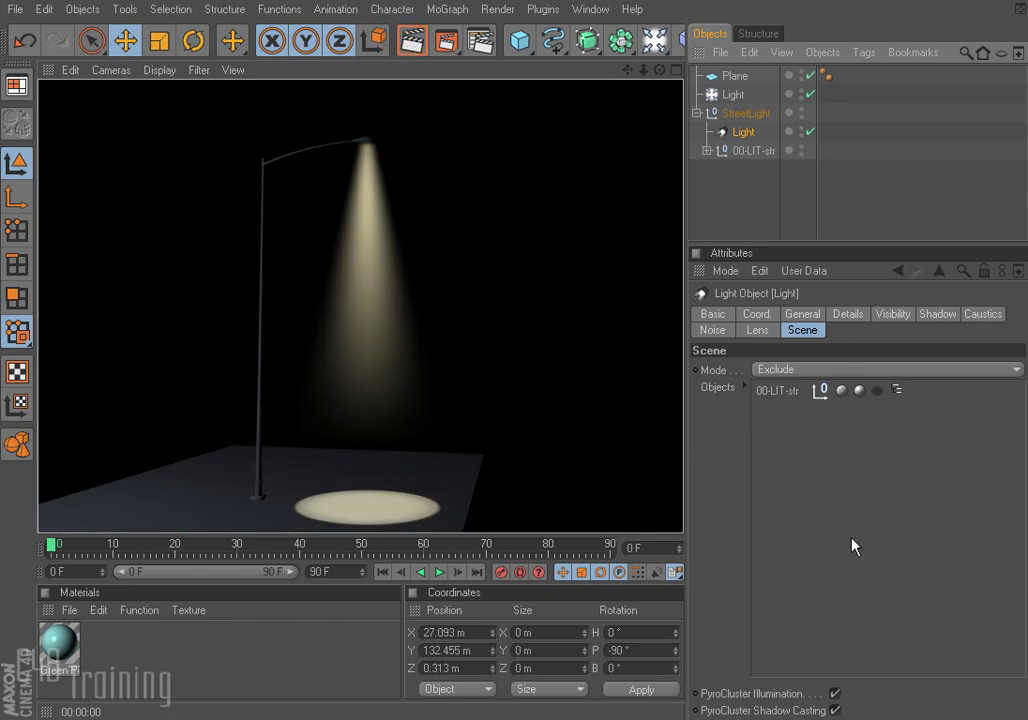
# Set the spot light's Noise to Both and render the view, and render it again with nothing selected
pyautogui.click(711, 331)
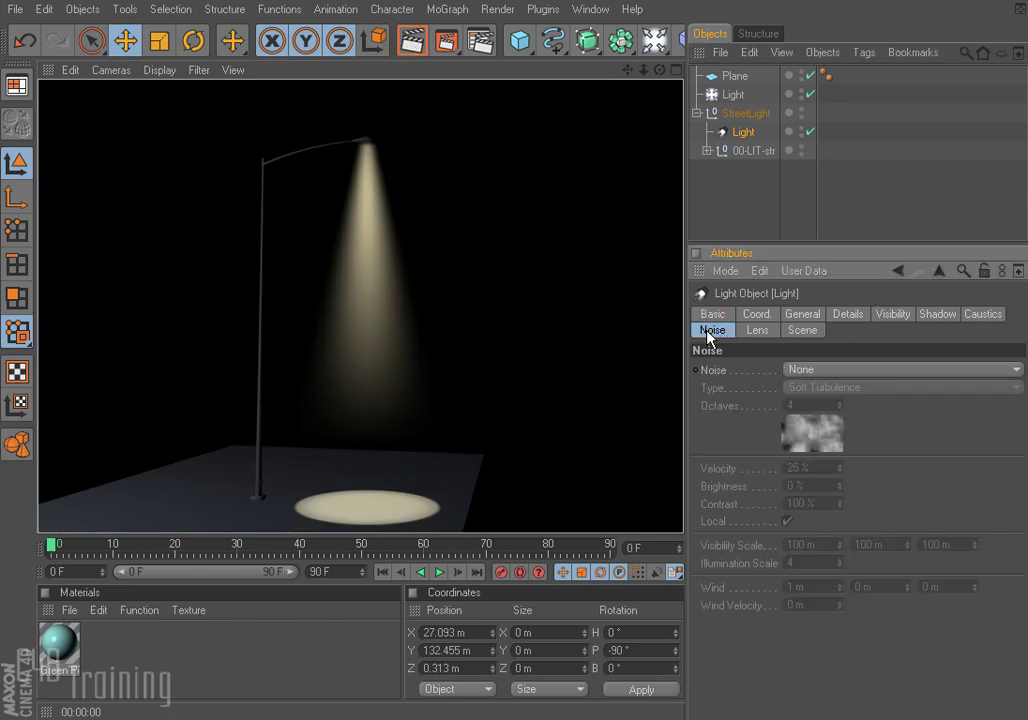
pyautogui.click(809, 375)
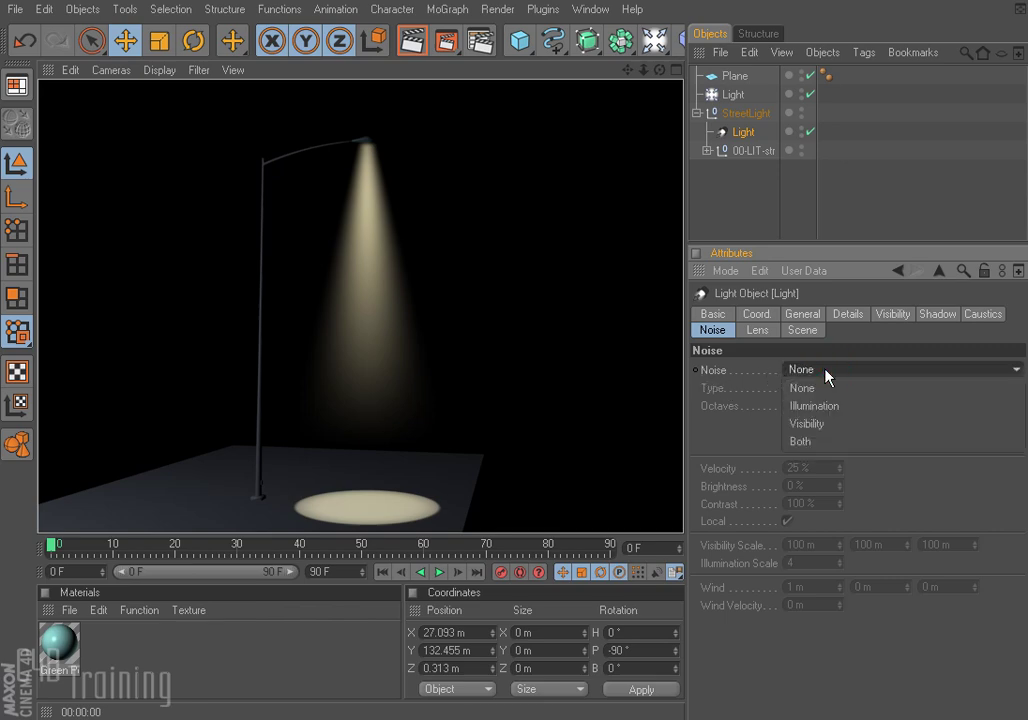
pyautogui.click(799, 441)
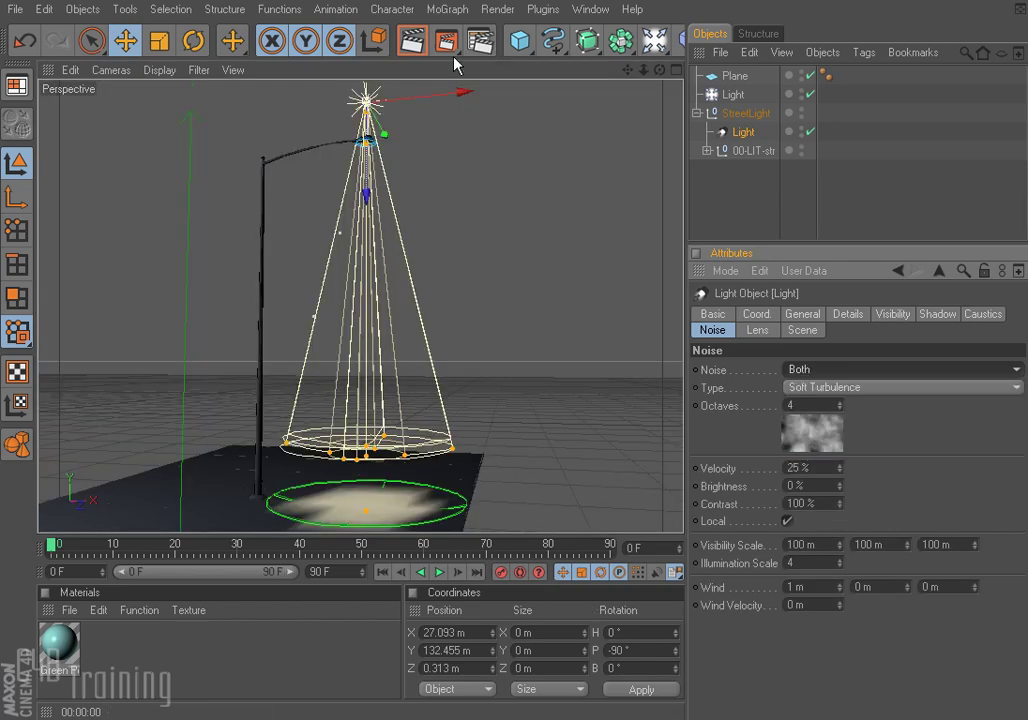
pyautogui.click(411, 42)
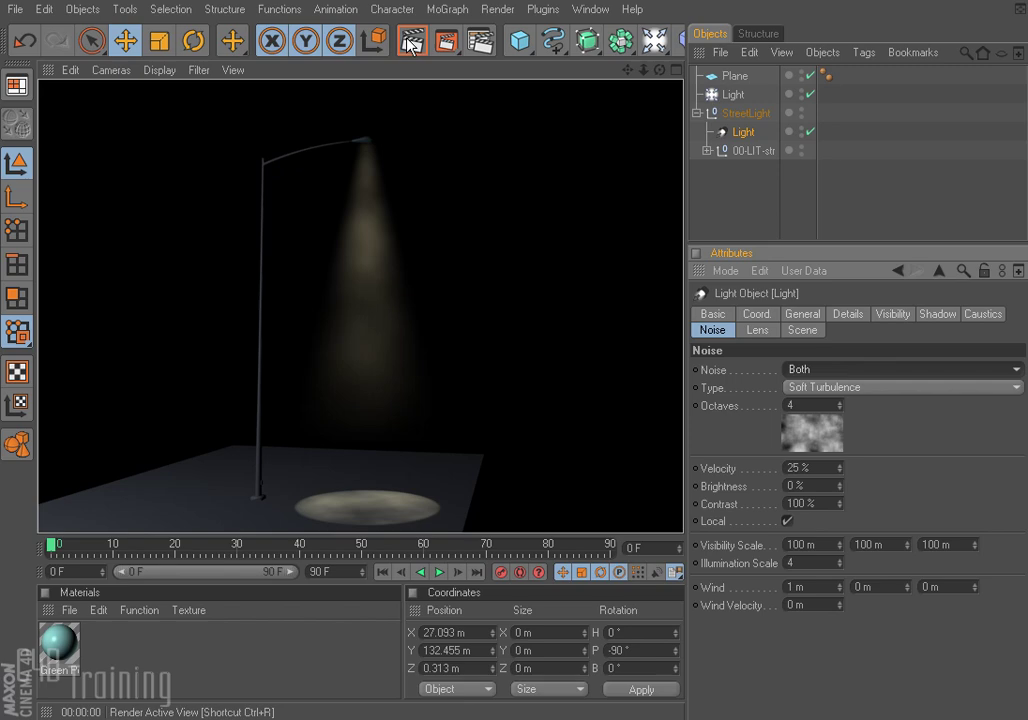
pyautogui.hotkey('ctrl', 'shift', 'a')
pyautogui.click(411, 42)
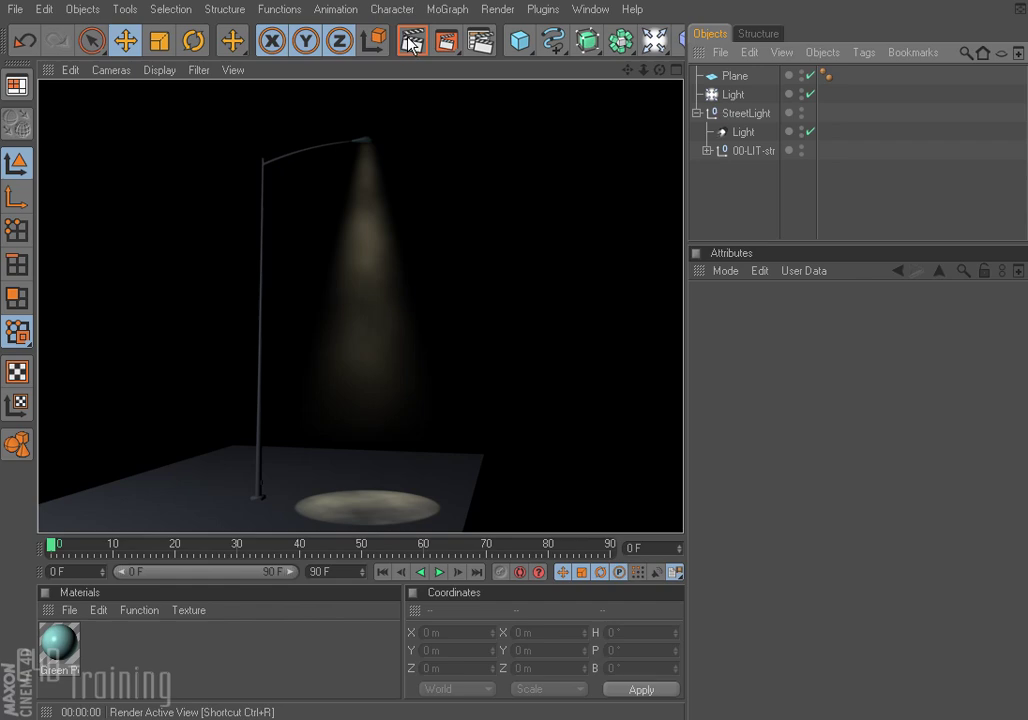
# Lower the street light's spot Far Clip From to 379 m and render the view
pyautogui.click(744, 133)
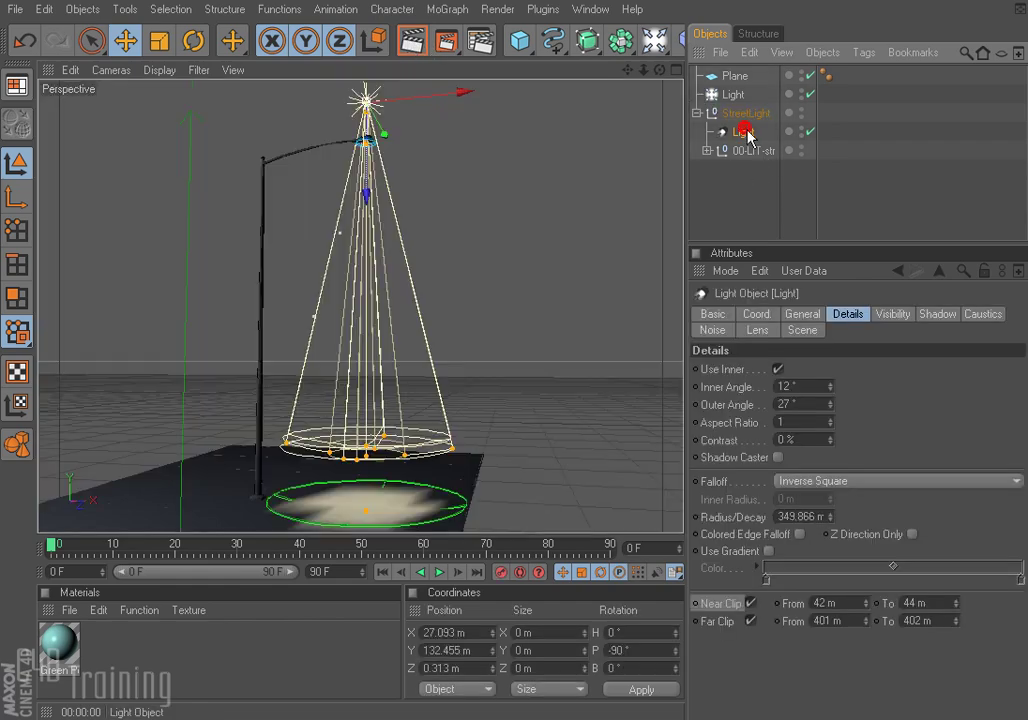
pyautogui.click(866, 316)
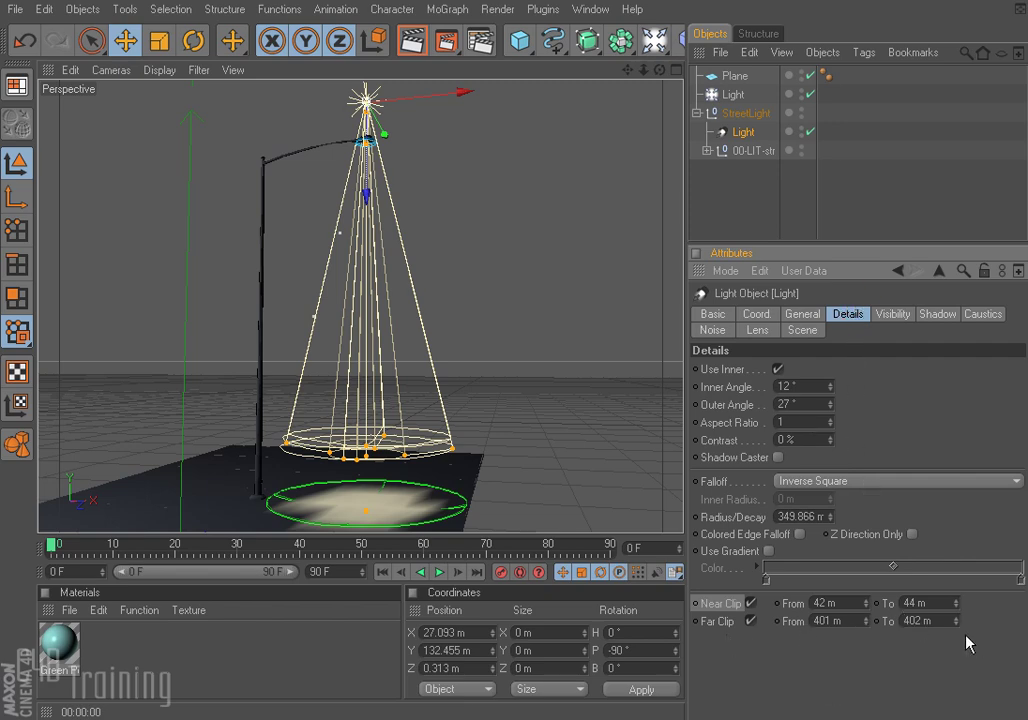
pyautogui.moveTo(868, 621); pyautogui.dragTo(868, 649)
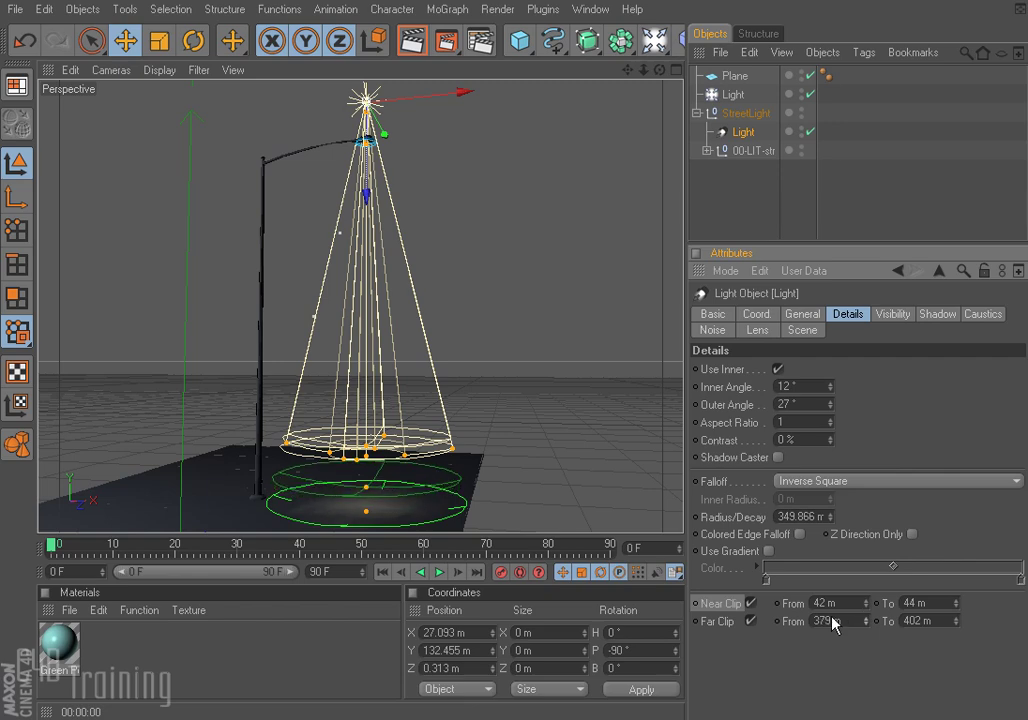
pyautogui.click(414, 42)
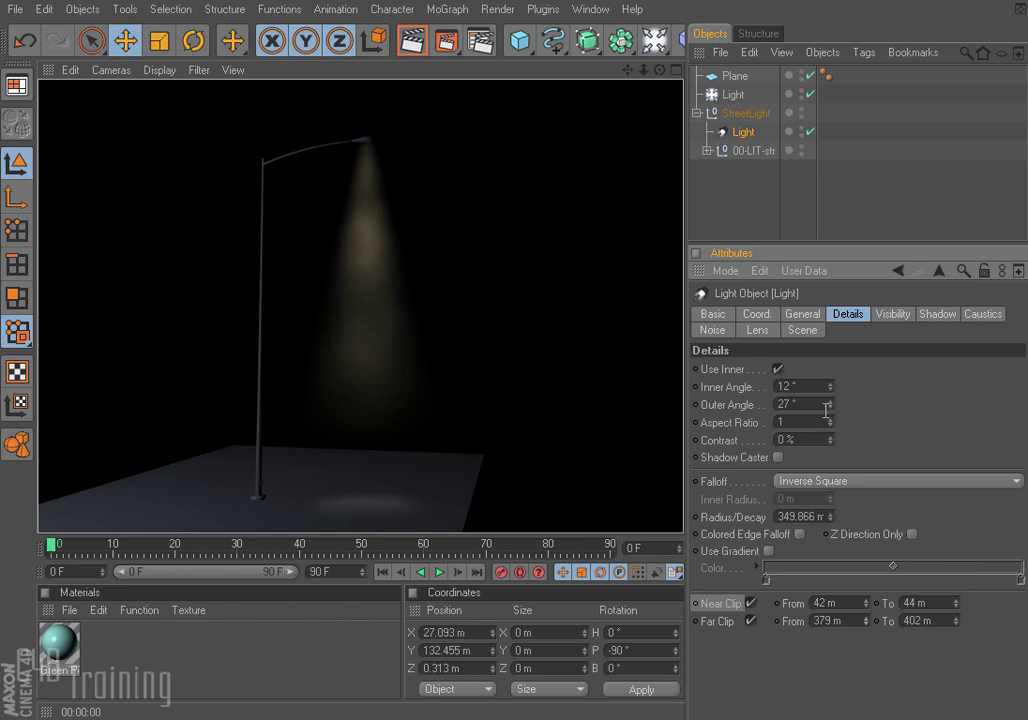
# Widen the spot light's Outer Angle to 34° and render, and set its Far Clip To to 385 m and render again
pyautogui.moveTo(829, 404); pyautogui.dragTo(829, 394)
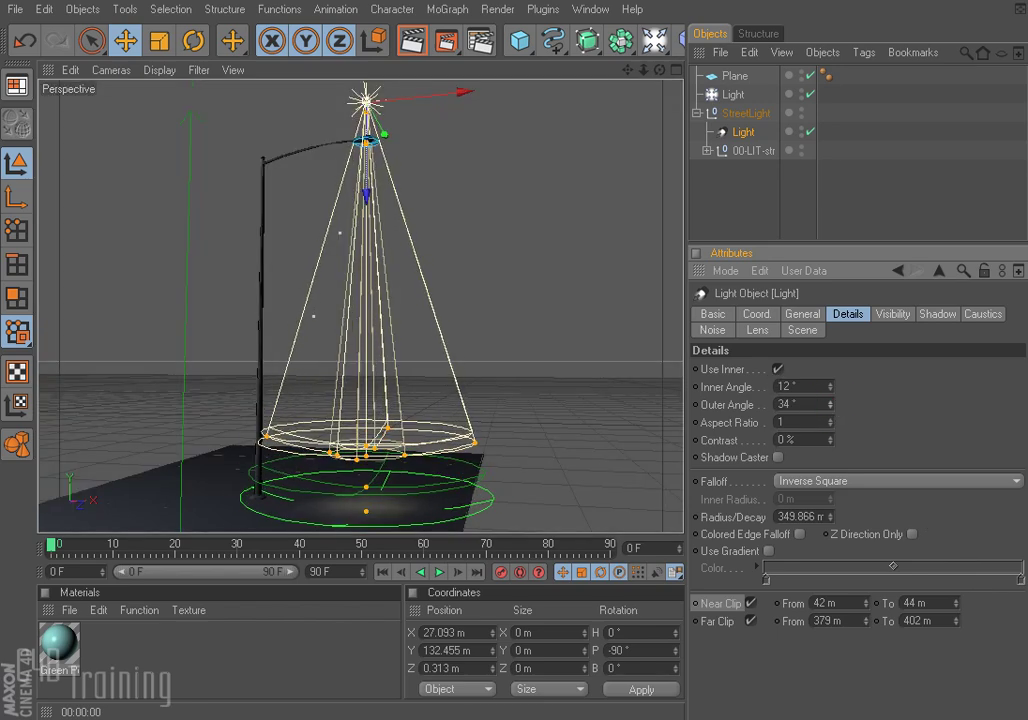
pyautogui.click(414, 41)
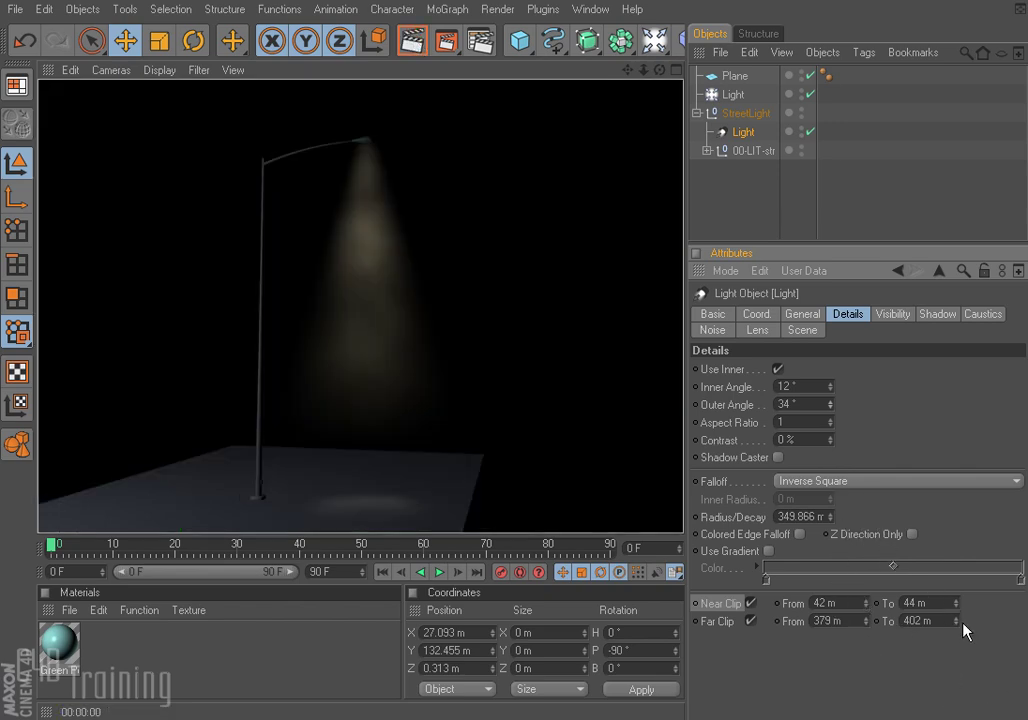
pyautogui.moveTo(956, 621); pyautogui.dragTo(955, 612)
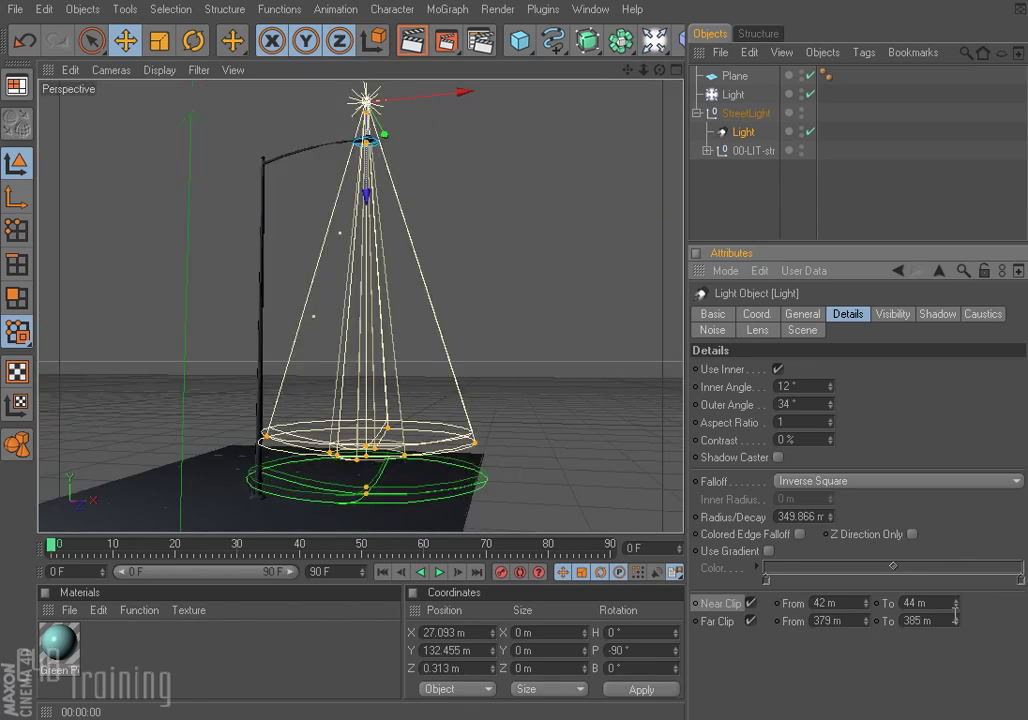
pyautogui.click(411, 40)
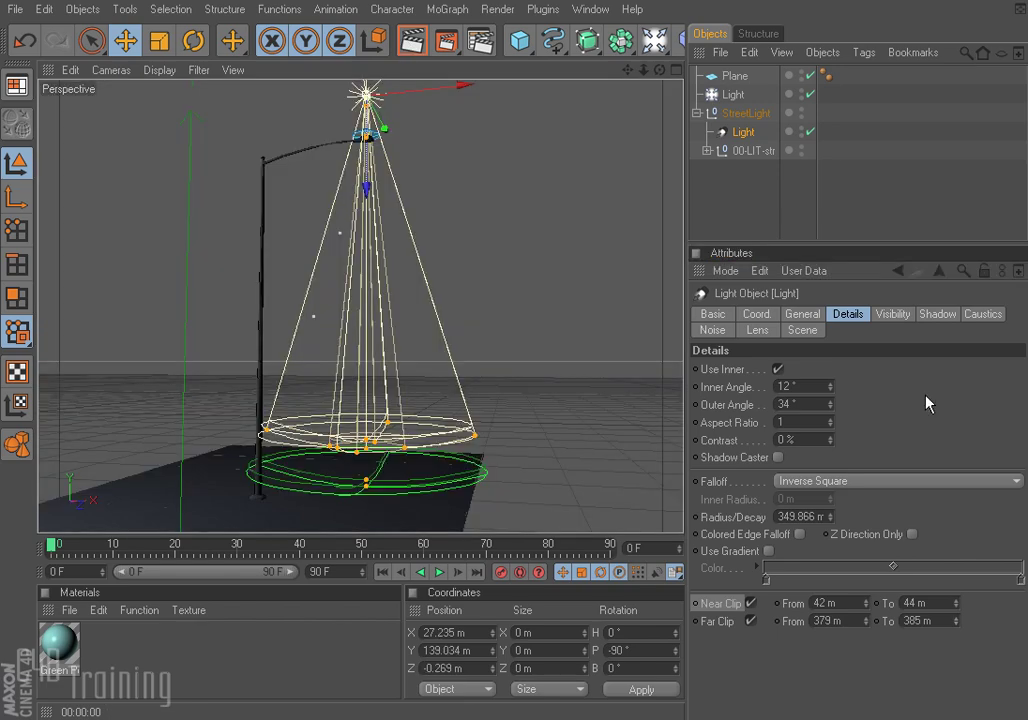
# Set the Octaves of the spot light's noise to 3
pyautogui.click(714, 332)
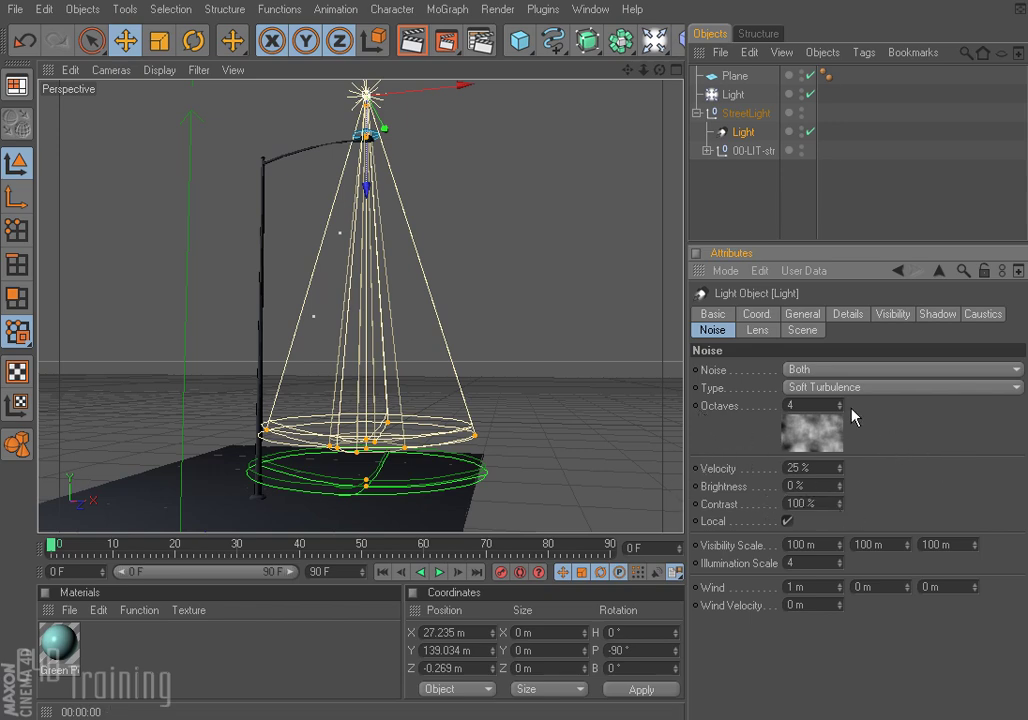
pyautogui.moveTo(840, 408); pyautogui.dragTo(839, 418)
pyautogui.click(808, 333)
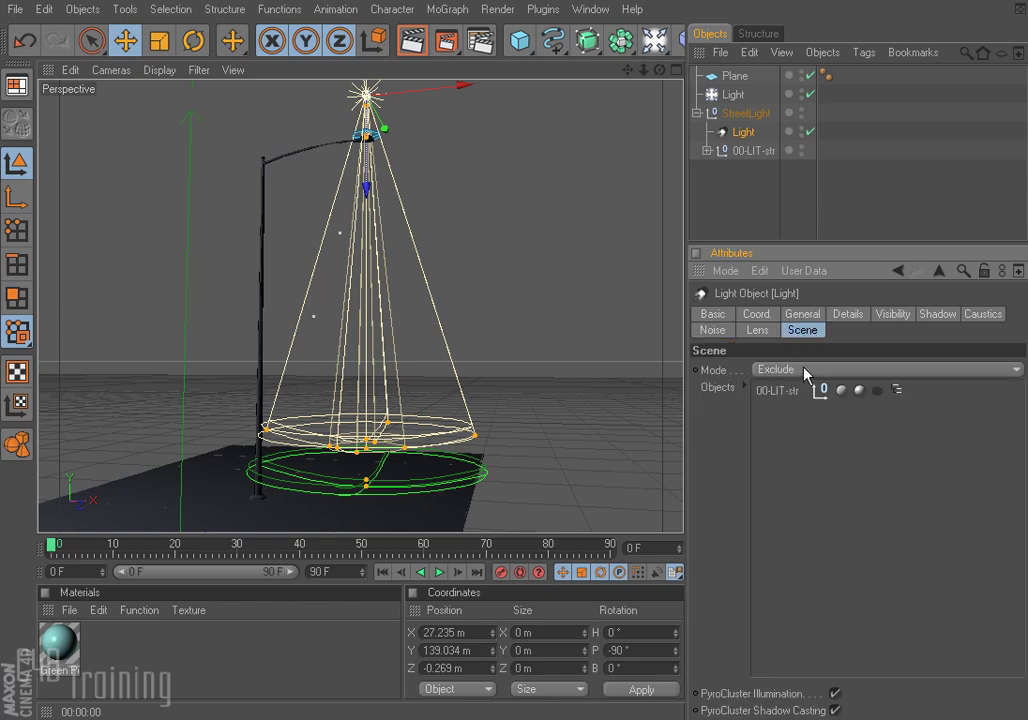
pyautogui.click(714, 331)
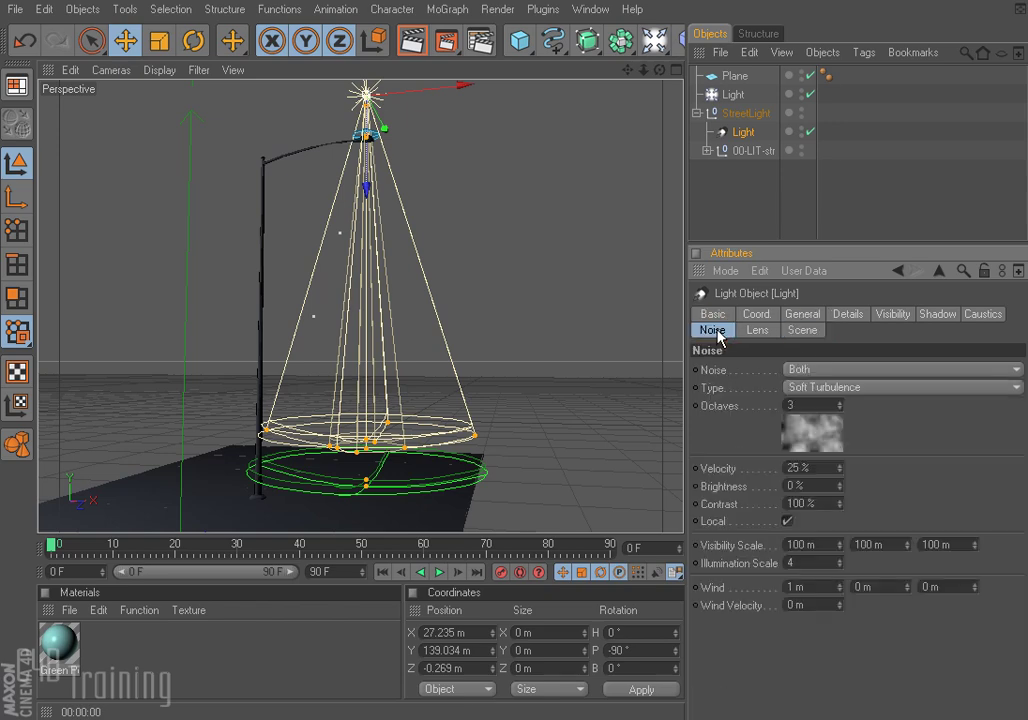
pyautogui.click(850, 315)
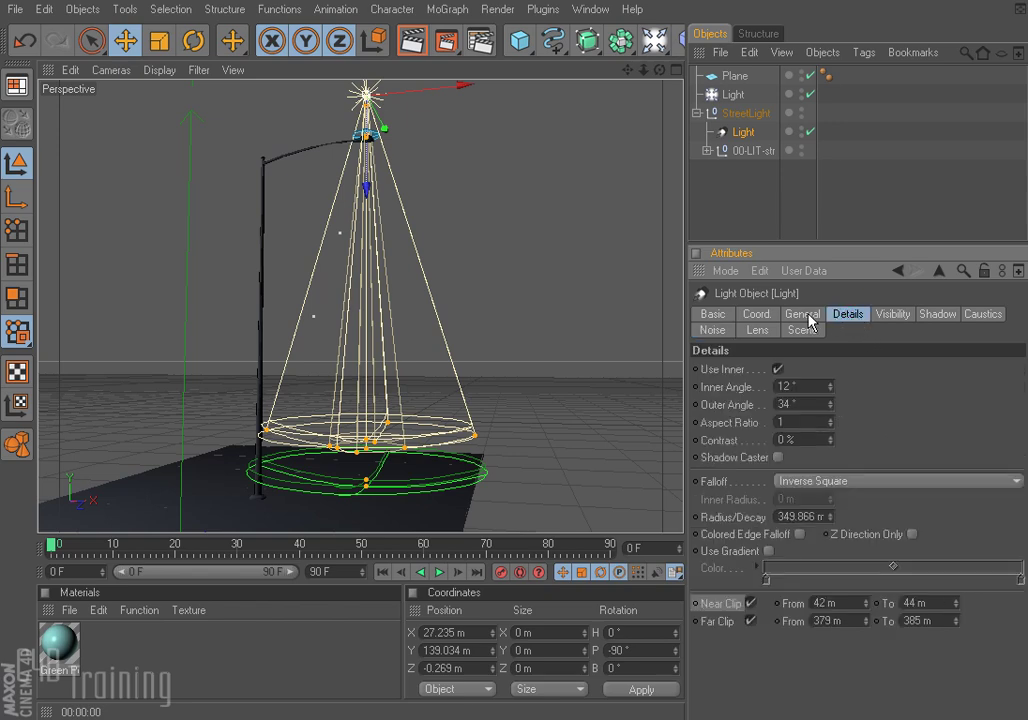
pyautogui.click(805, 317)
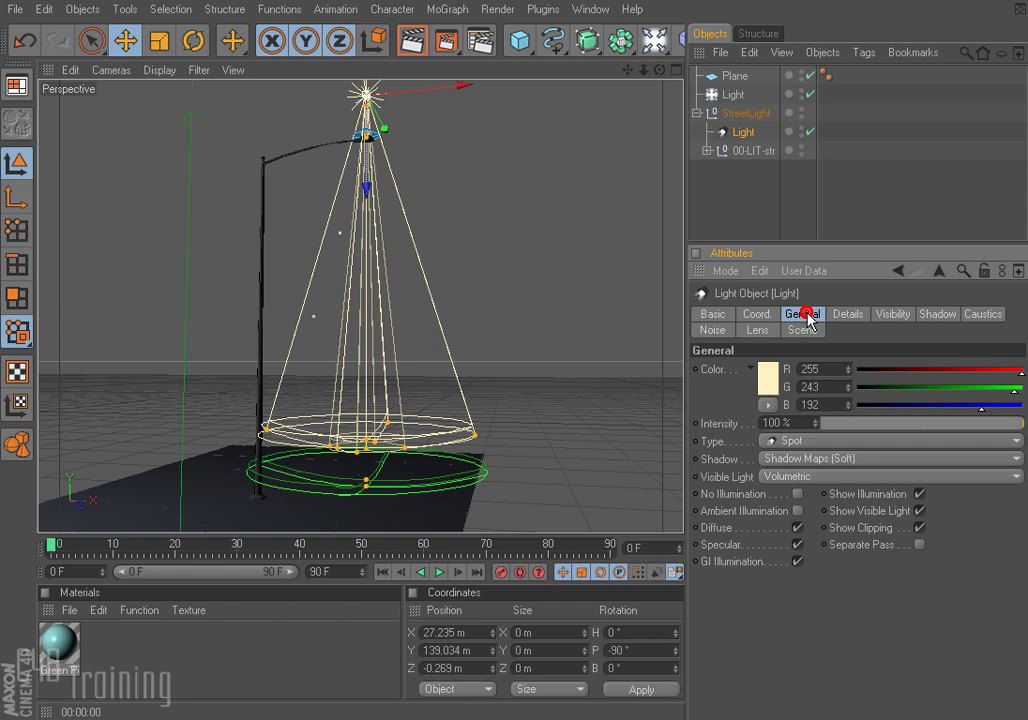
pyautogui.click(897, 316)
pyautogui.click(935, 316)
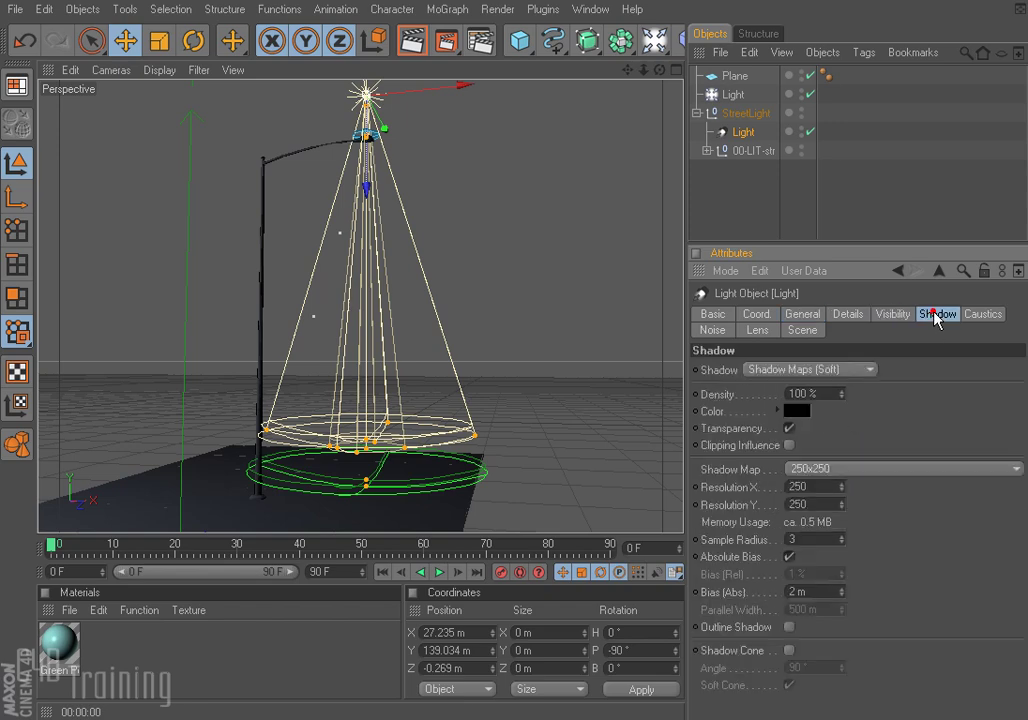